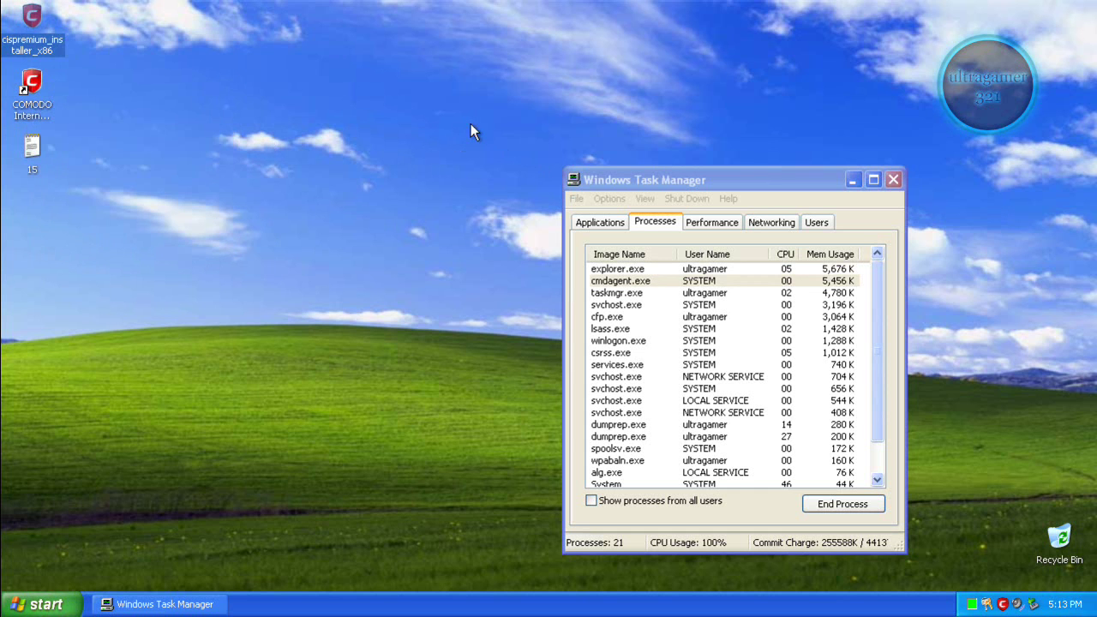
# Step: Examine the running processes and check the size of the cispremium_installer_x86 file in its properties
pyautogui.click(768, 388)
pyautogui.click(665, 281)
pyautogui.click(651, 271)
pyautogui.moveTo(520, 139); pyautogui.dragTo(967, 592)
pyautogui.hotkey('alt', 'Return')
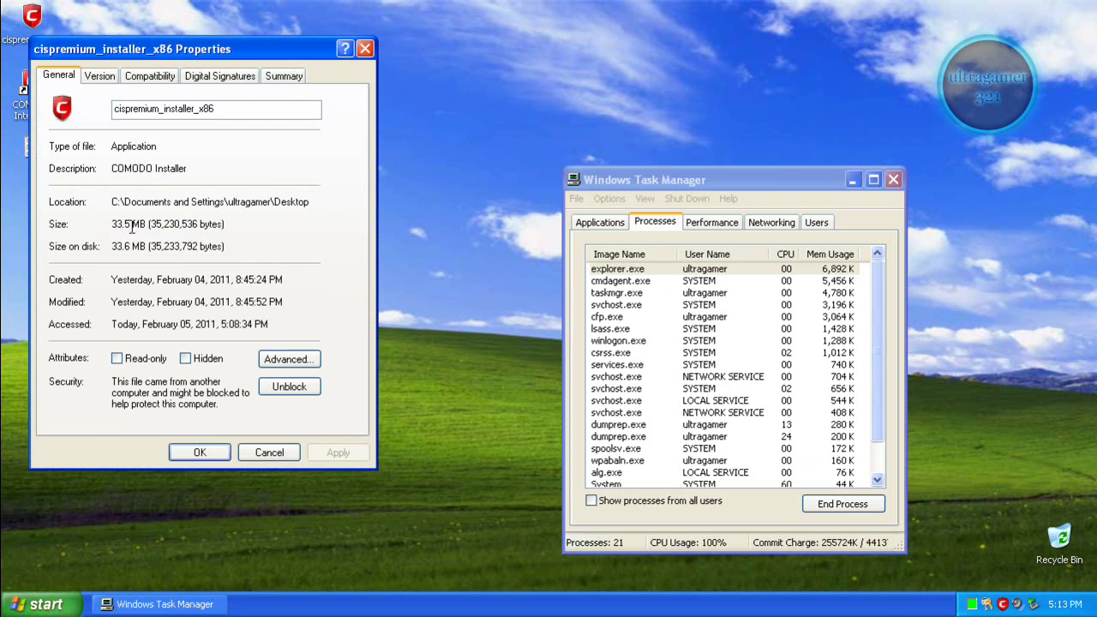
pyautogui.moveTo(137, 226); pyautogui.dragTo(113, 227)
pyautogui.click(200, 453)
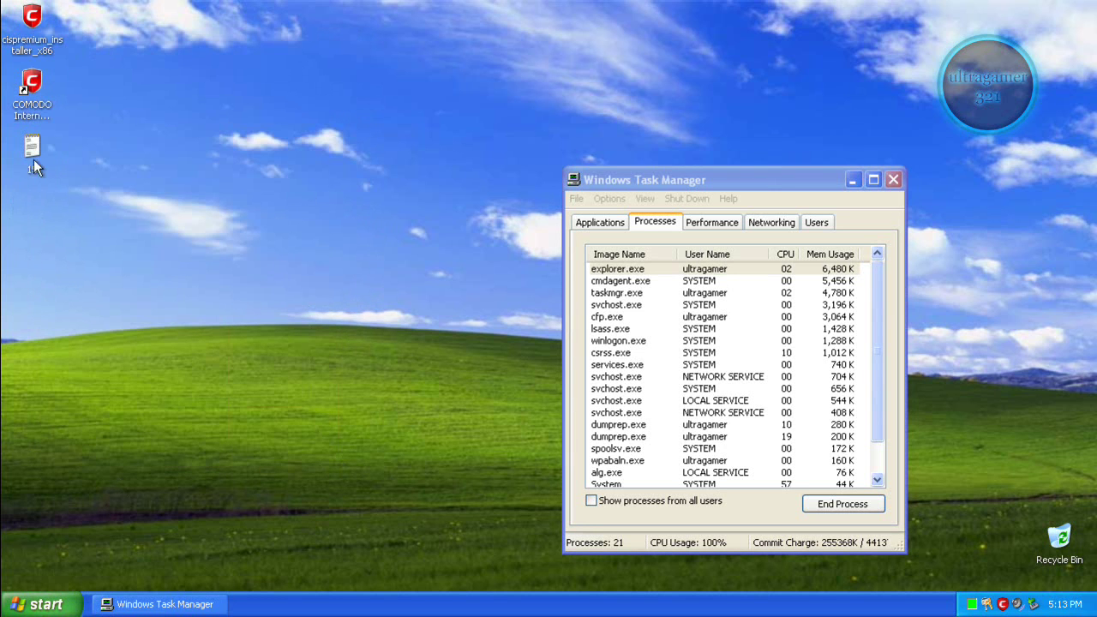
# Step: Open the 15 text file and start Internet Explorer, with Task Manager moved aside and minimised
pyautogui.click(47, 604)
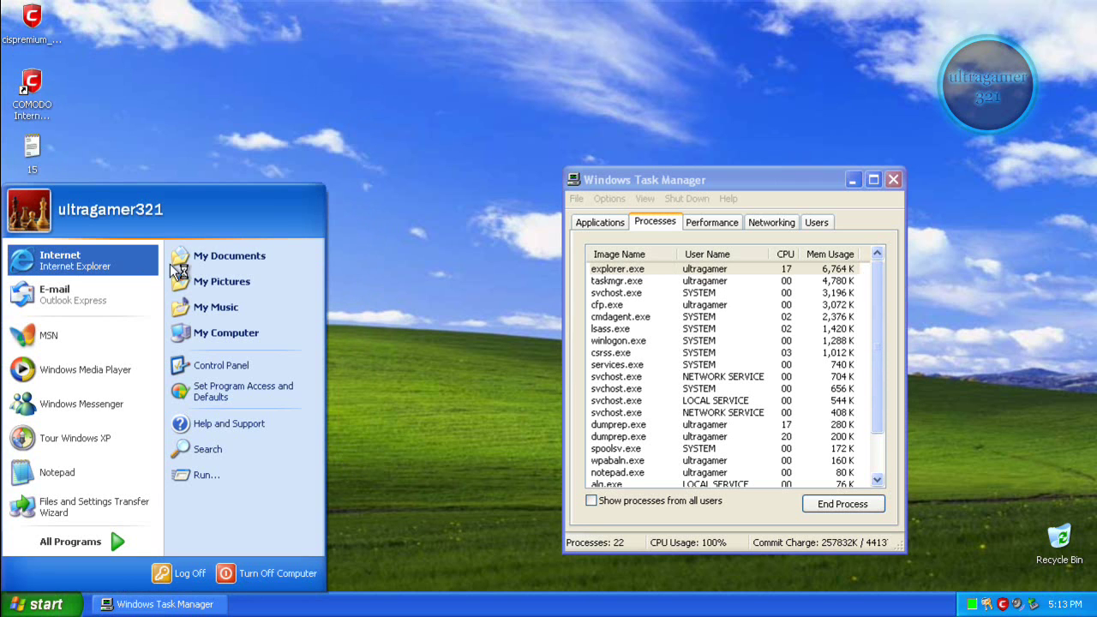
pyautogui.click(531, 291)
pyautogui.click(616, 292)
pyautogui.moveTo(647, 181); pyautogui.dragTo(820, 223)
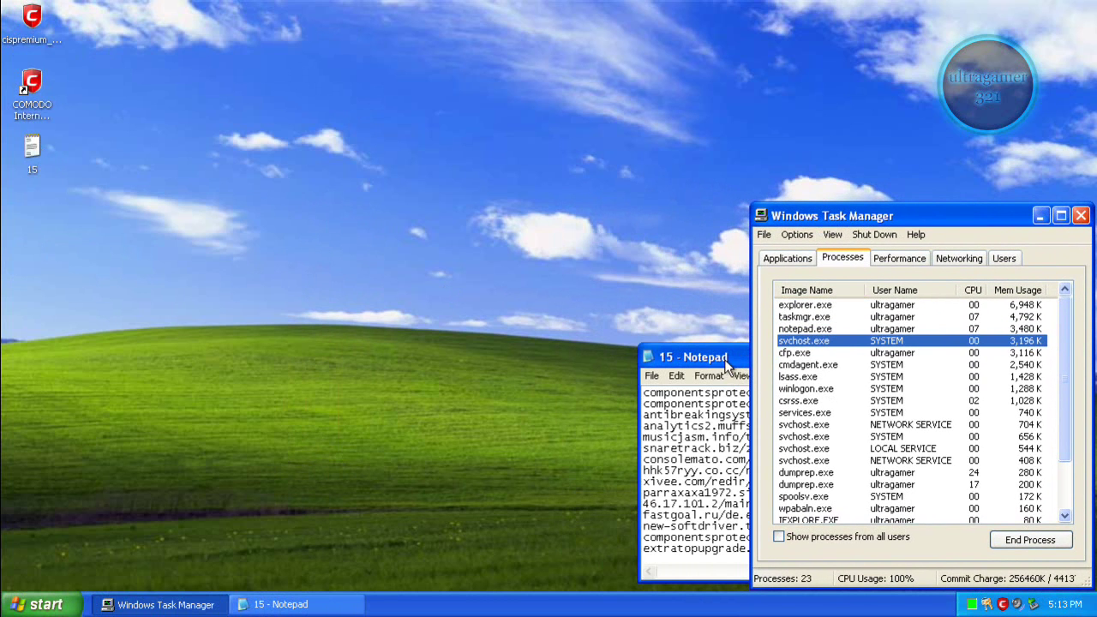
pyautogui.click(1039, 214)
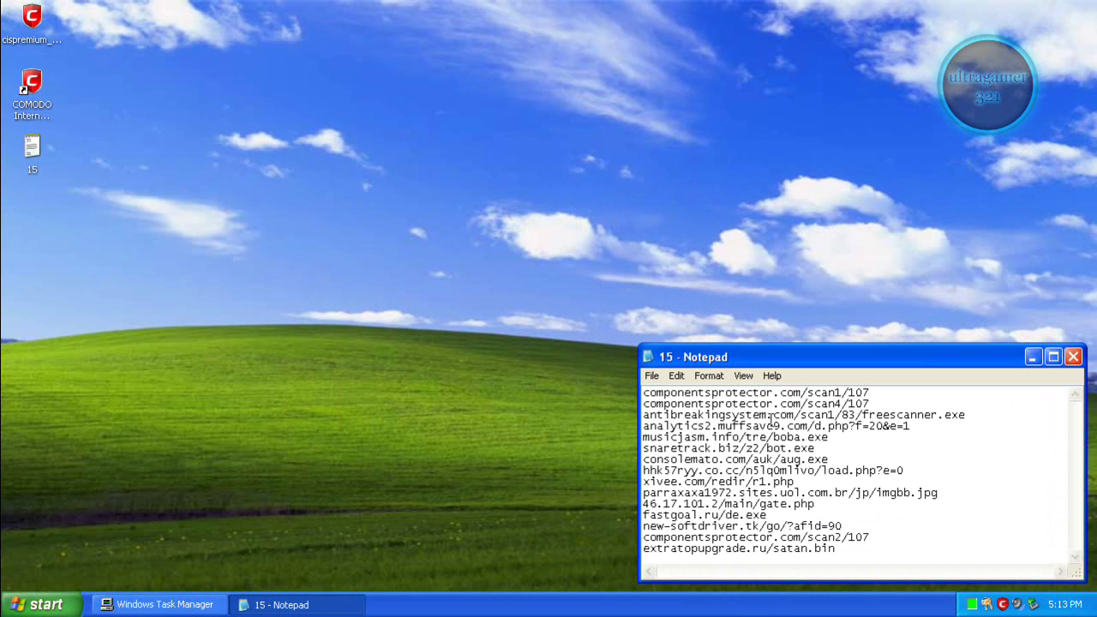
# Step: Copy the address antibreakingsystem.com/scan1/83/freescanner.exe from the list in the text file
pyautogui.doubleClick(768, 415)
pyautogui.rightClick(770, 415)
pyautogui.click(793, 453)
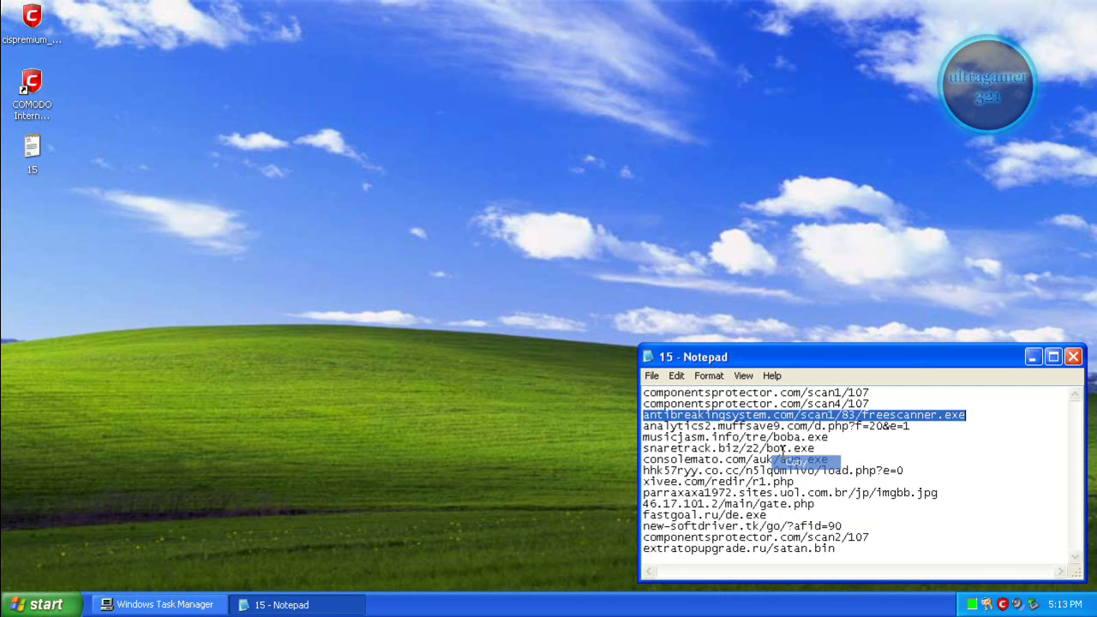
pyautogui.click(725, 393)
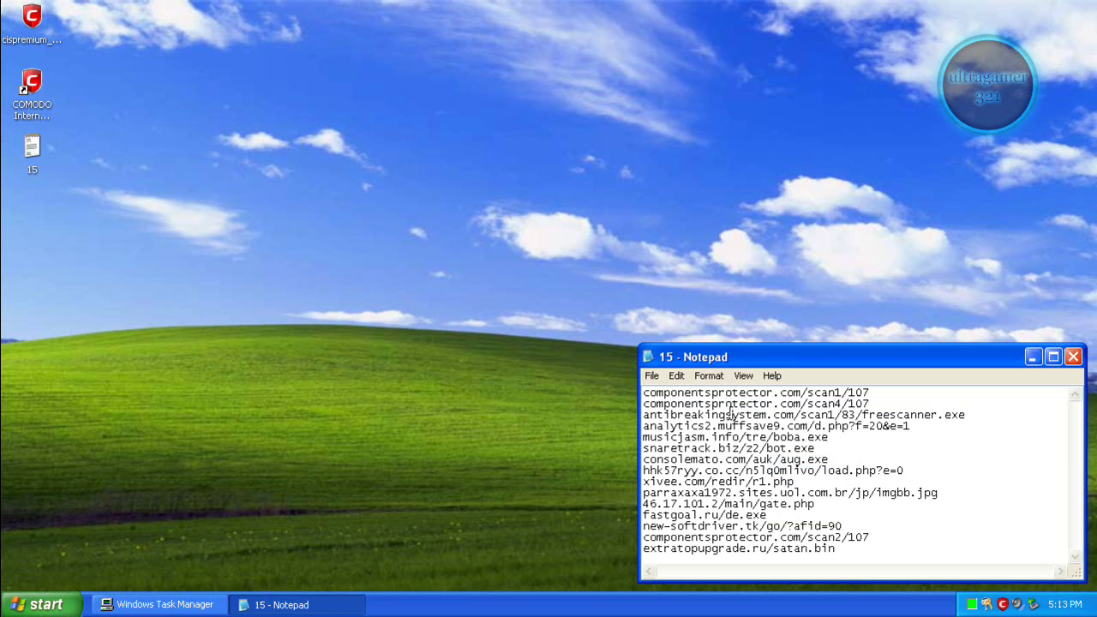
pyautogui.moveTo(686, 415); pyautogui.dragTo(943, 415)
pyautogui.click(943, 414)
pyautogui.doubleClick(941, 415)
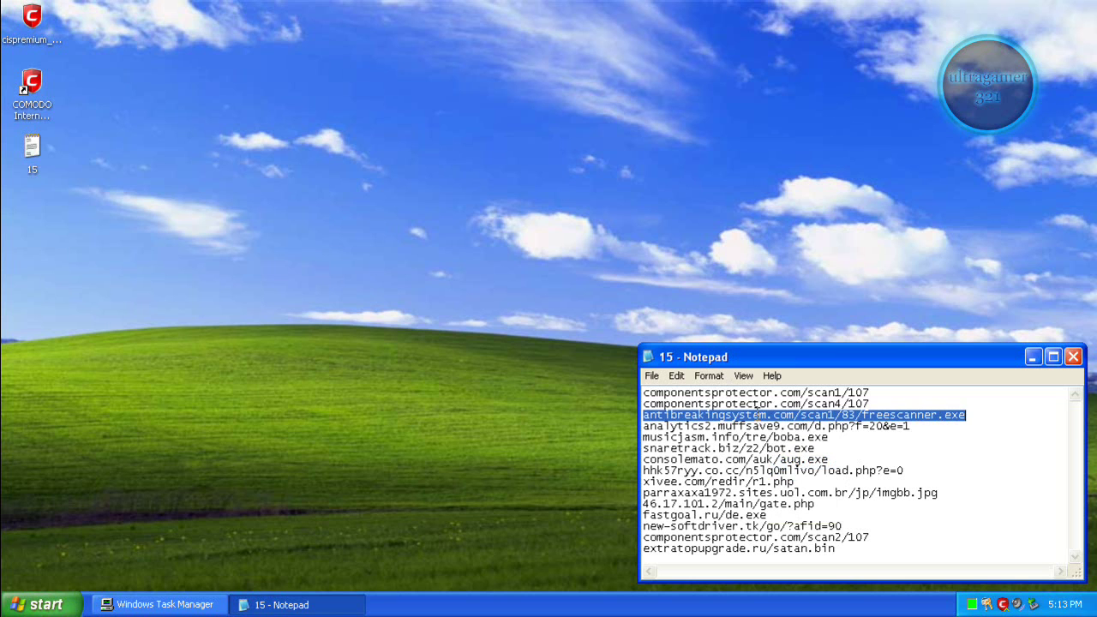
pyautogui.rightClick(757, 414)
pyautogui.click(778, 460)
pyautogui.moveTo(685, 420); pyautogui.dragTo(909, 426)
pyautogui.click(971, 417)
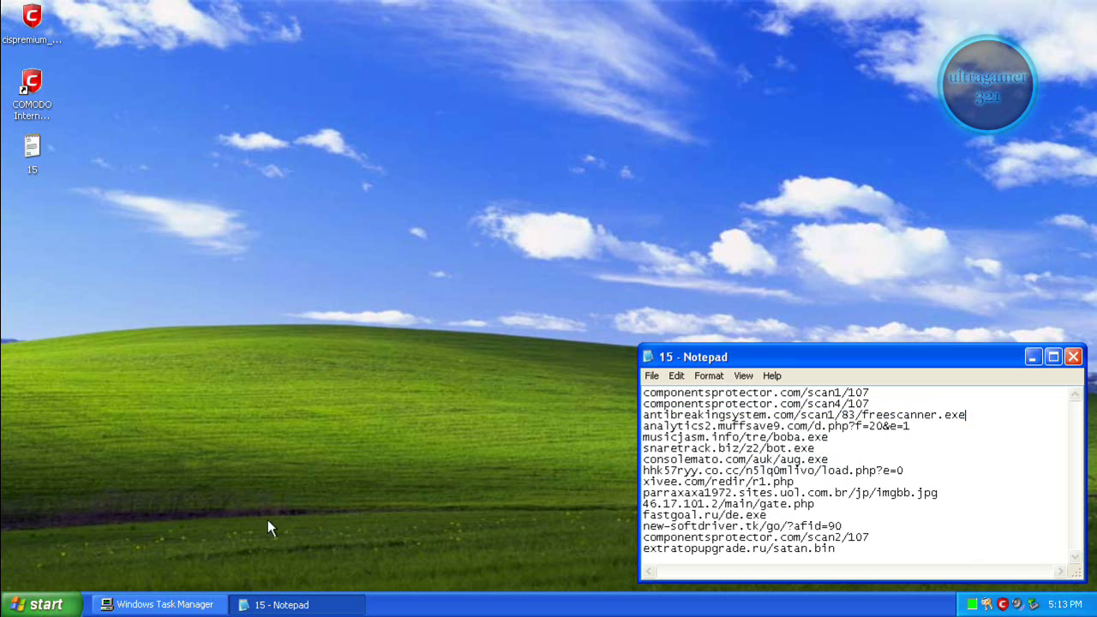
# Step: Check the Internet Explorer process in Task Manager, and minimise Task Manager again
pyautogui.click(163, 604)
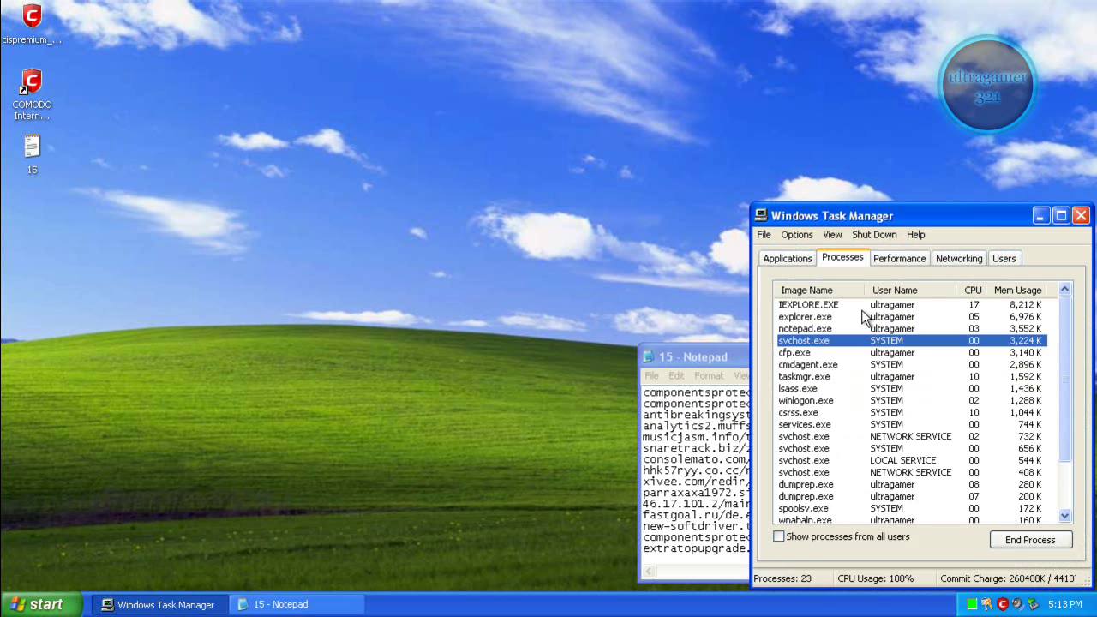
pyautogui.click(865, 306)
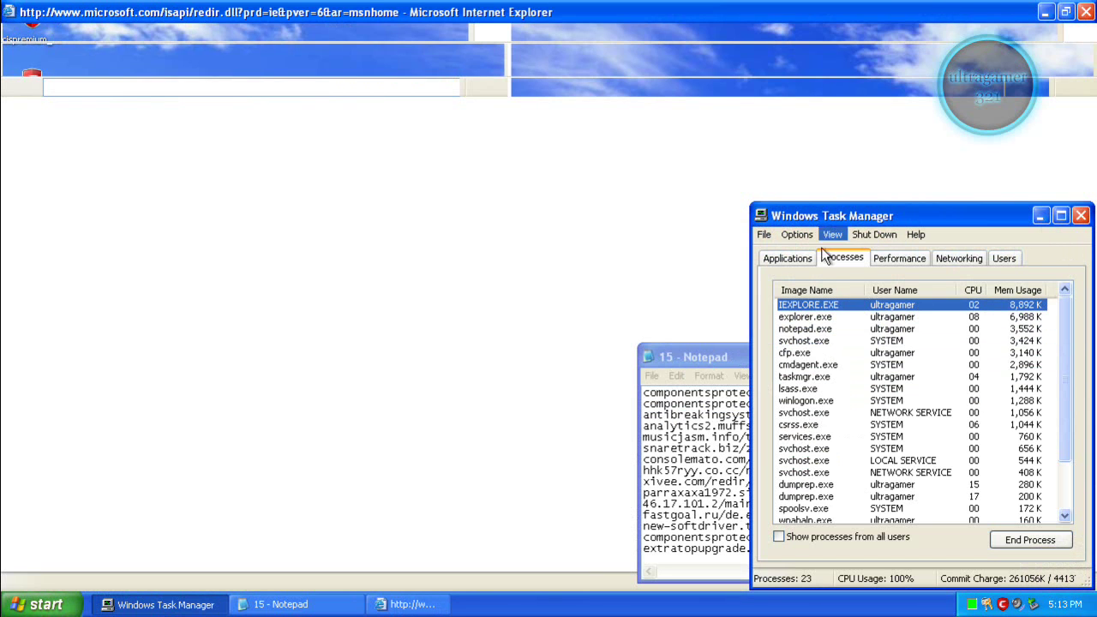
pyautogui.click(1040, 215)
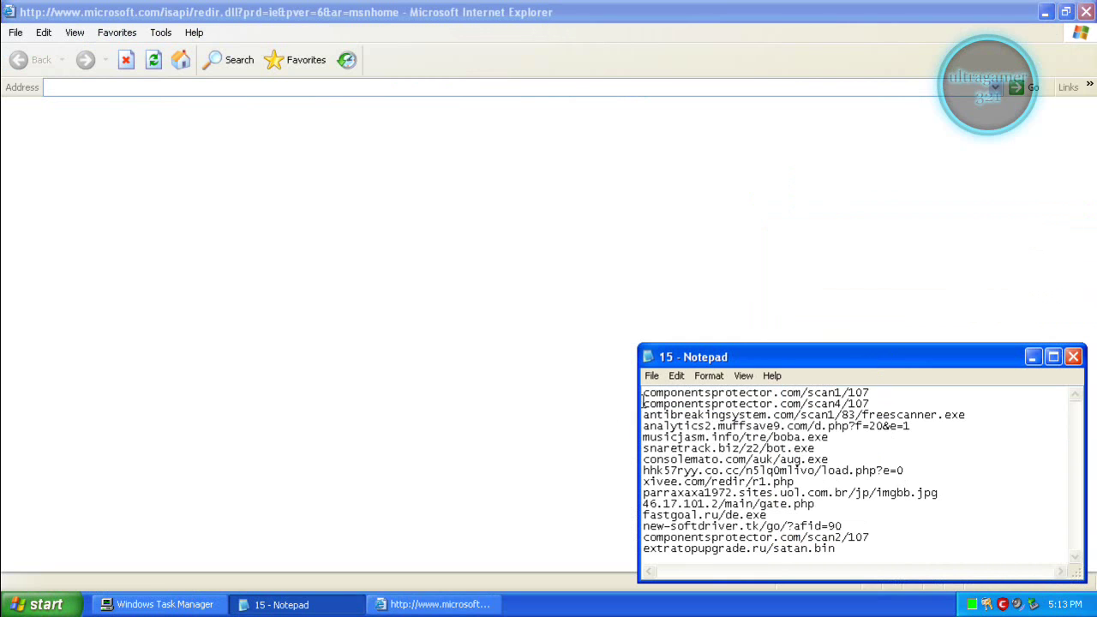
# Step: Load the copied address antibreakingsystem.com/scan1/83/freescanner.exe in Internet Explorer
pyautogui.click(415, 38)
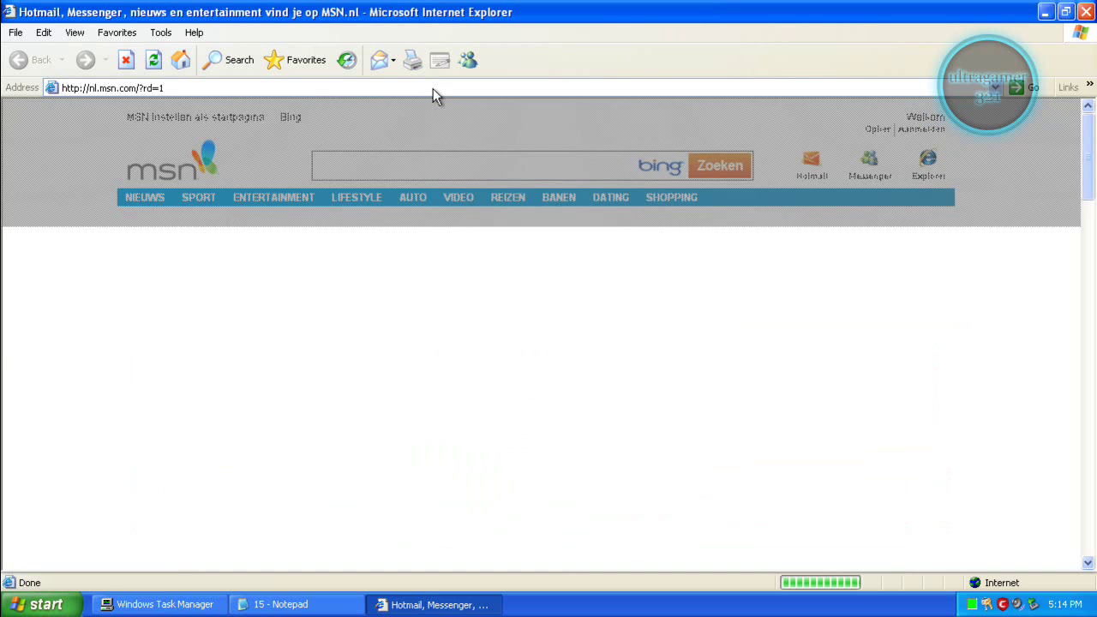
pyautogui.click(433, 88)
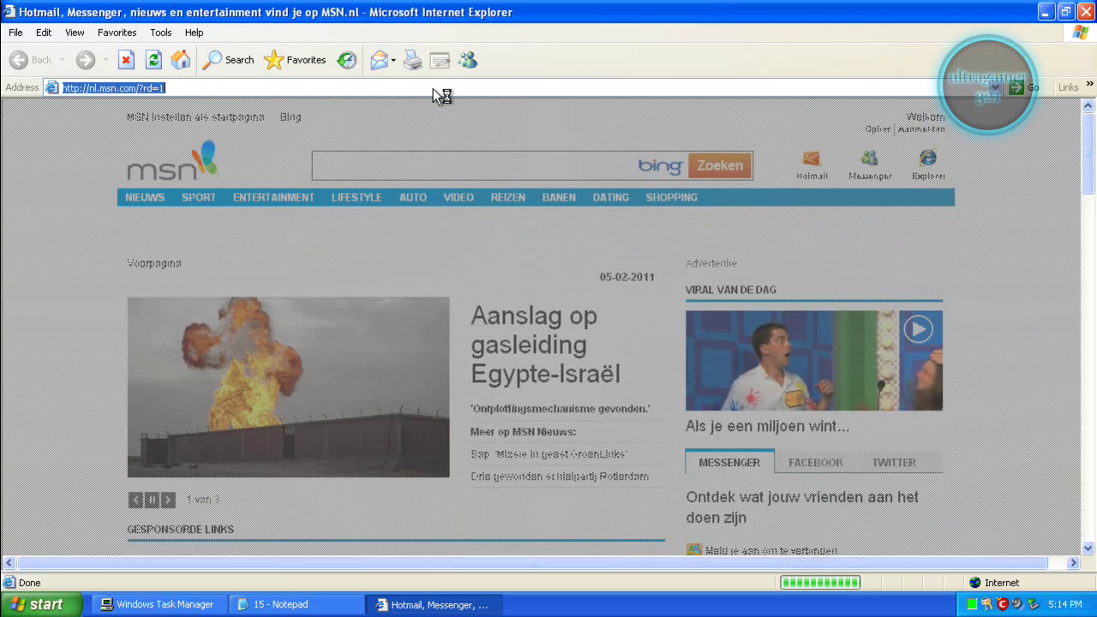
pyautogui.hotkey('ctrl', 'v')
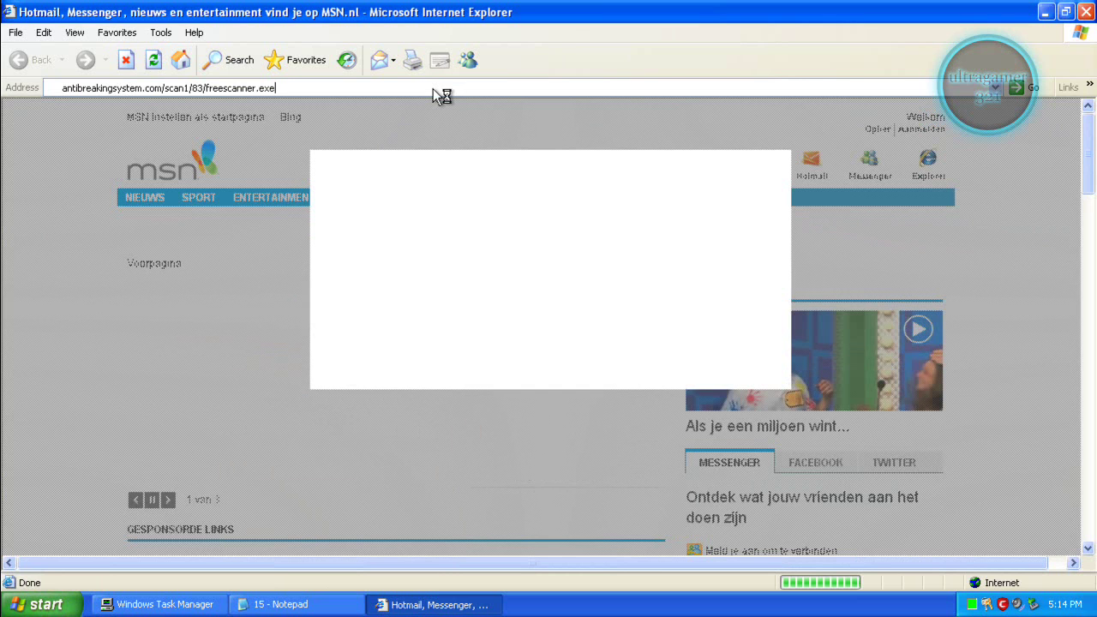
pyautogui.press('Return')
# Step: Copy the address analytics2.muffsave9.com/d.php?f=20&e=1 from the list in the text file
pyautogui.click(326, 604)
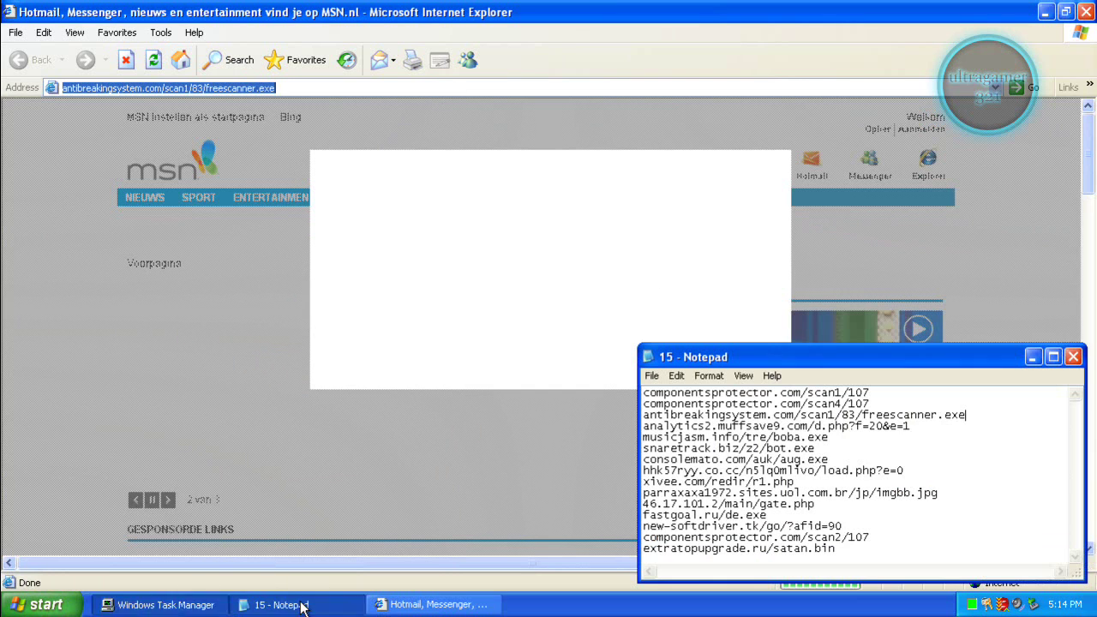
pyautogui.doubleClick(707, 426)
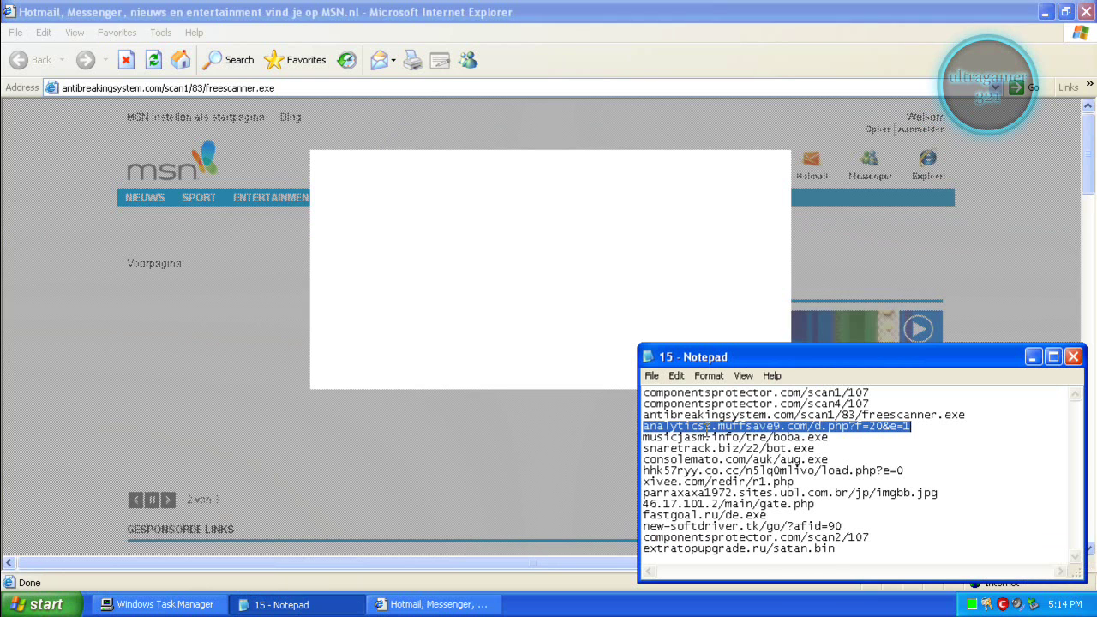
pyautogui.rightClick(707, 426)
pyautogui.click(713, 470)
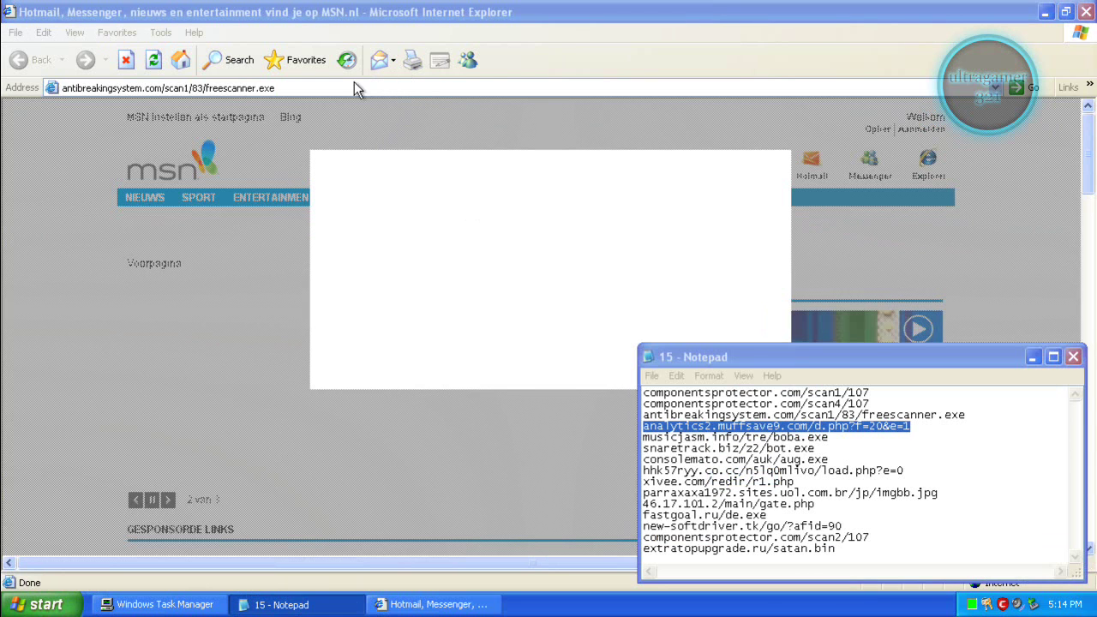
# Step: Open a second Internet Explorer window and paste analytics2.muffsave9.com/d.php?f=20&e=1 as its address
pyautogui.click(900, 13)
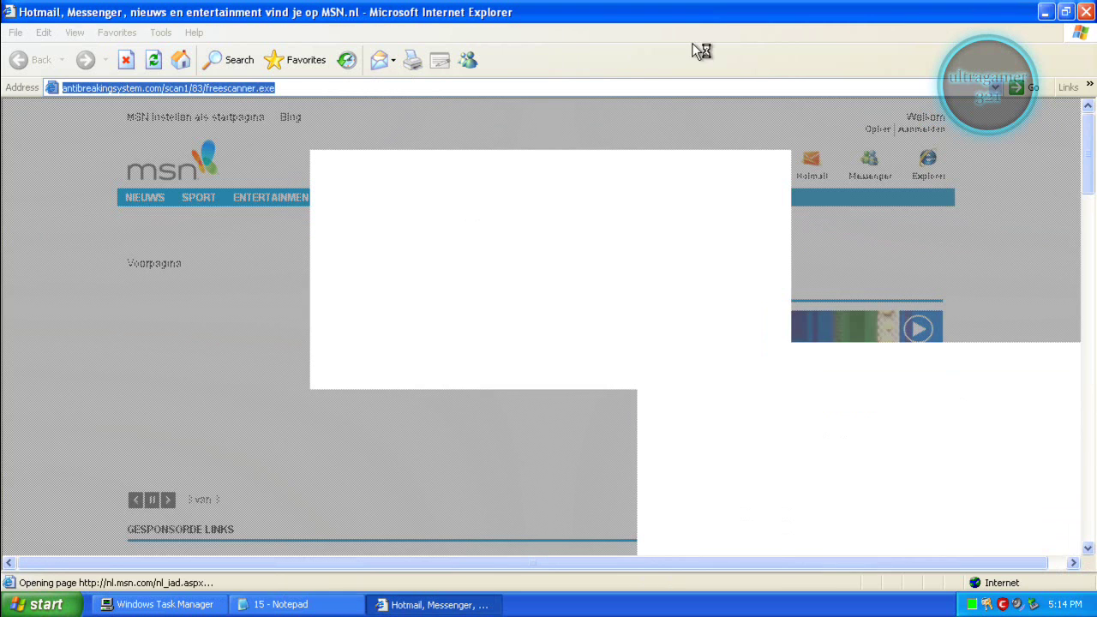
pyautogui.click(641, 88)
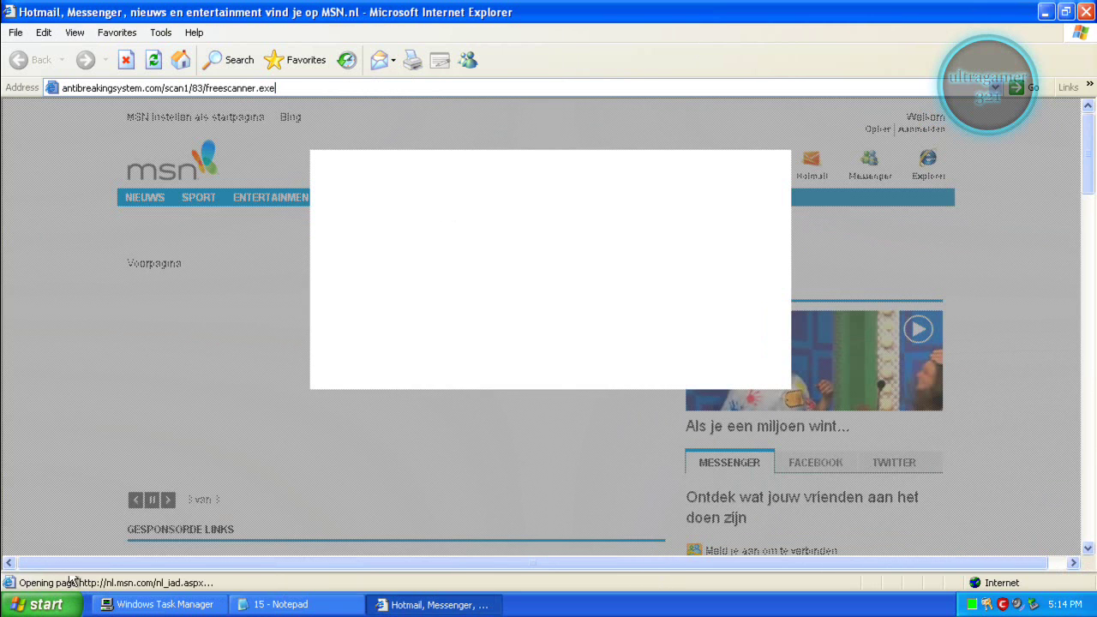
pyautogui.click(45, 605)
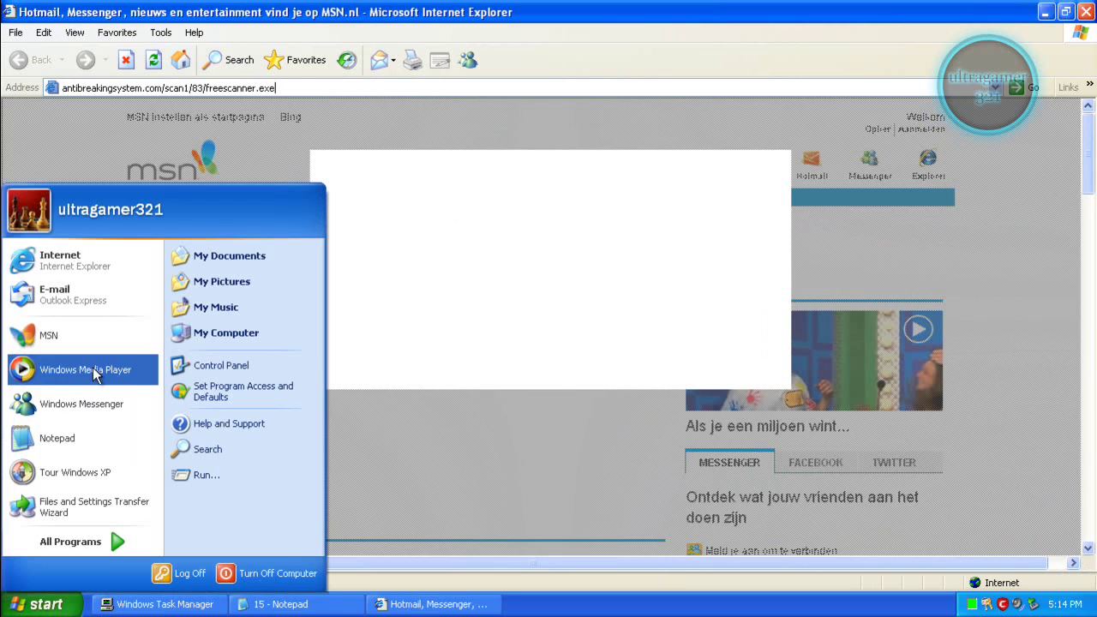
pyautogui.click(65, 267)
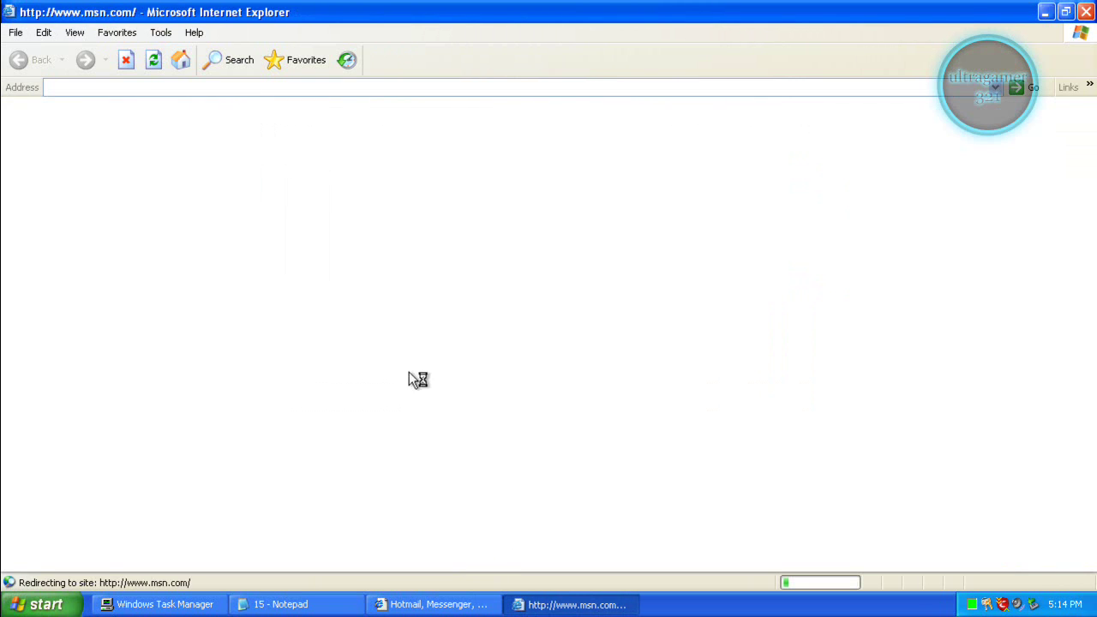
pyautogui.click(409, 86)
pyautogui.rightClick(410, 87)
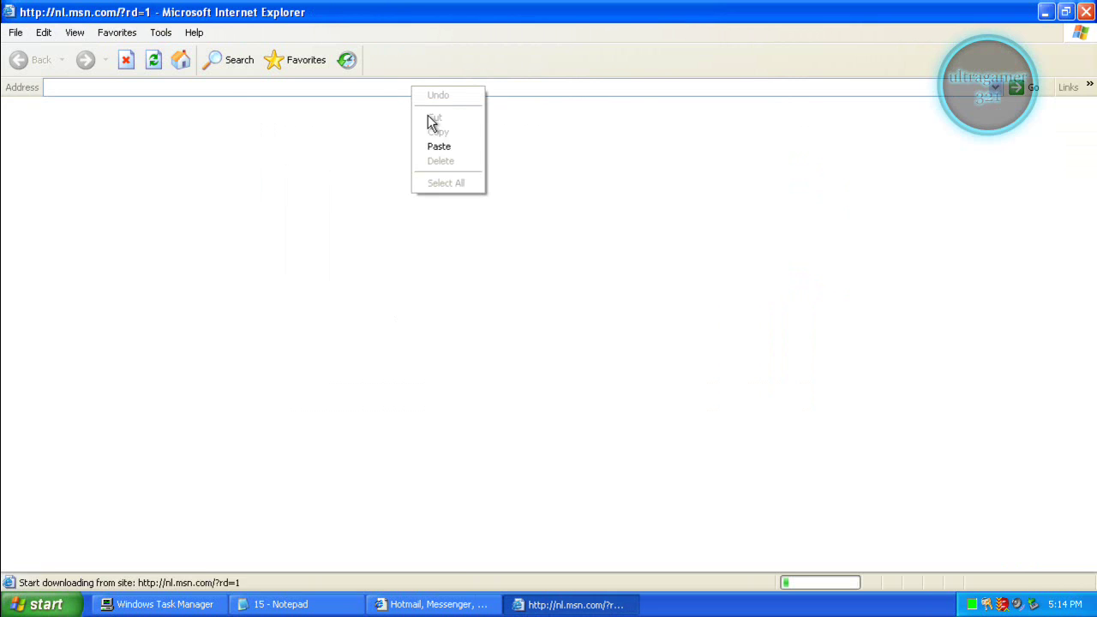
pyautogui.click(438, 148)
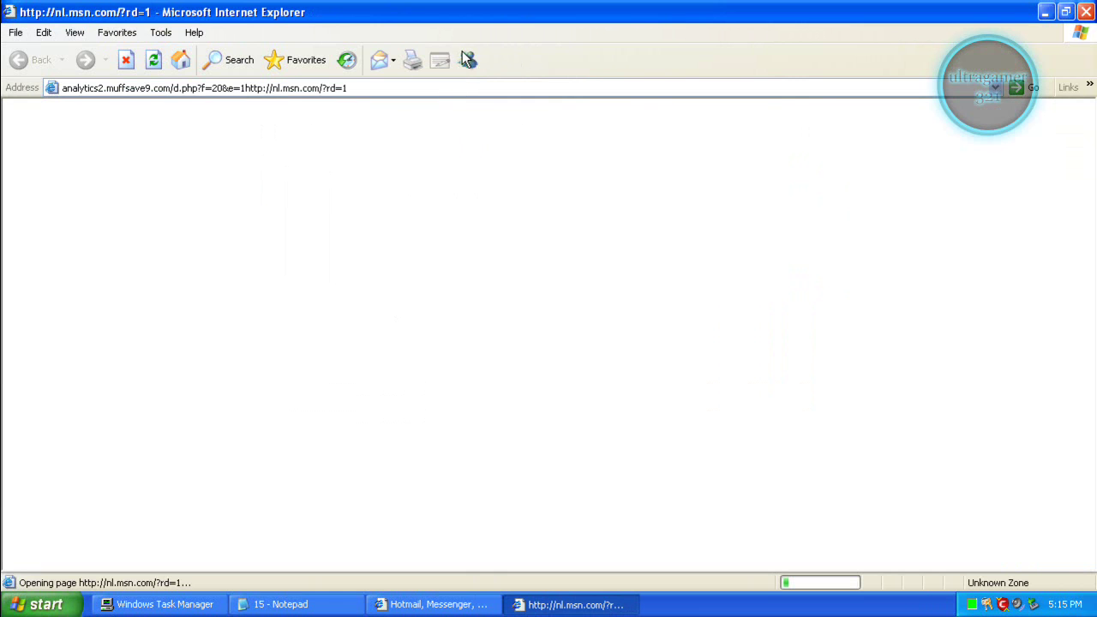
# Step: Run the freescanner.exe download from the first browser window, and check the second browser window
pyautogui.click(448, 604)
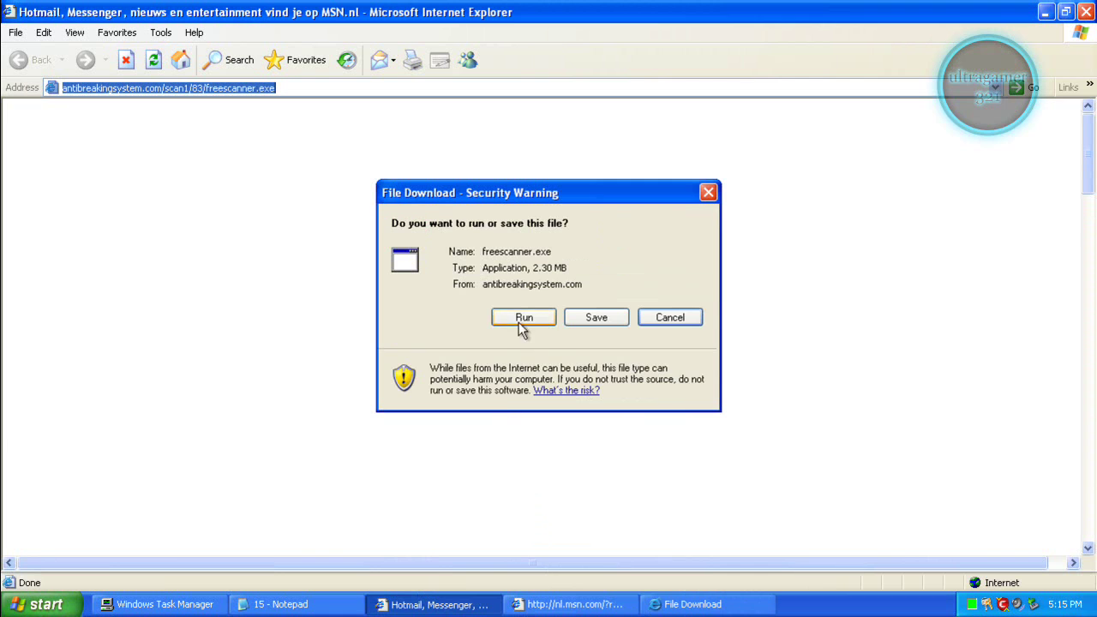
pyautogui.click(519, 317)
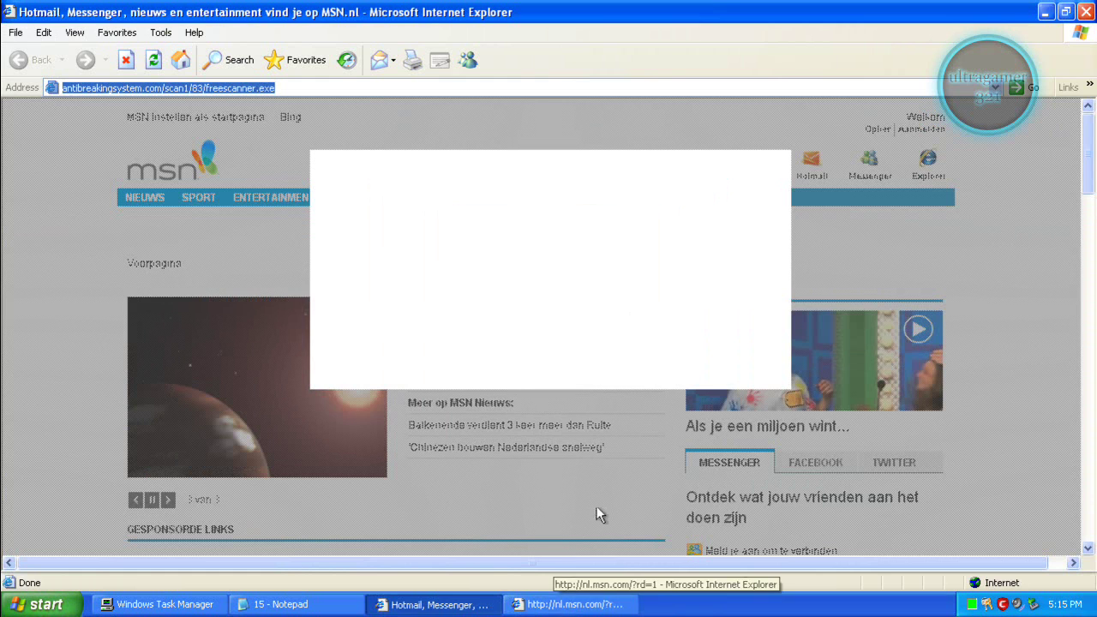
pyautogui.click(580, 604)
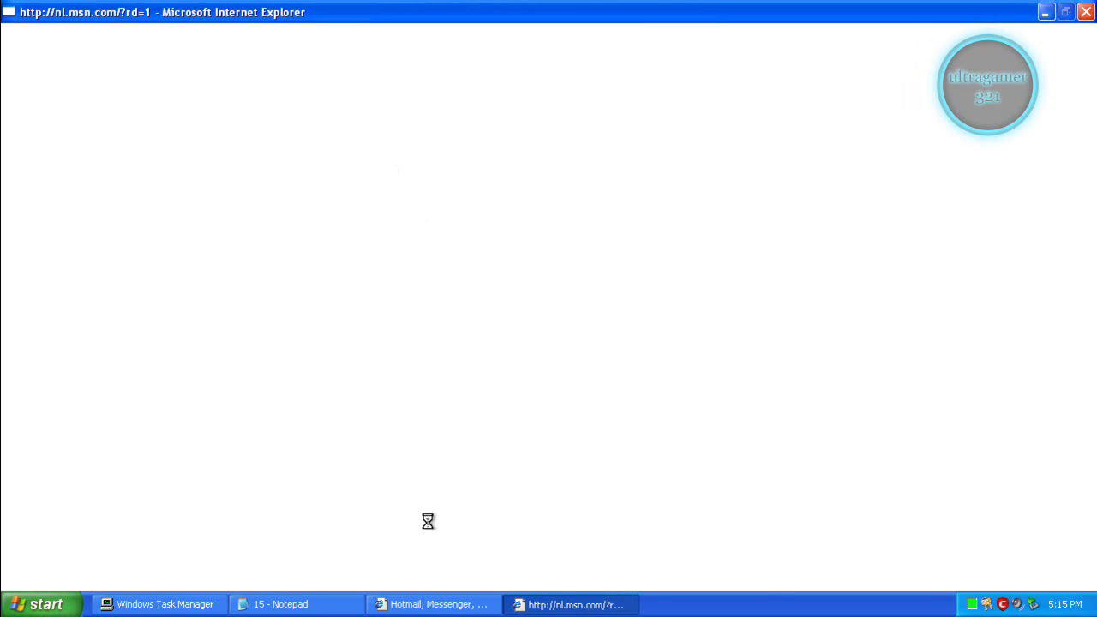
pyautogui.click(434, 603)
# Step: Copy the address musicjasm.info/tre/boba.exe from the list in the text file
pyautogui.click(317, 605)
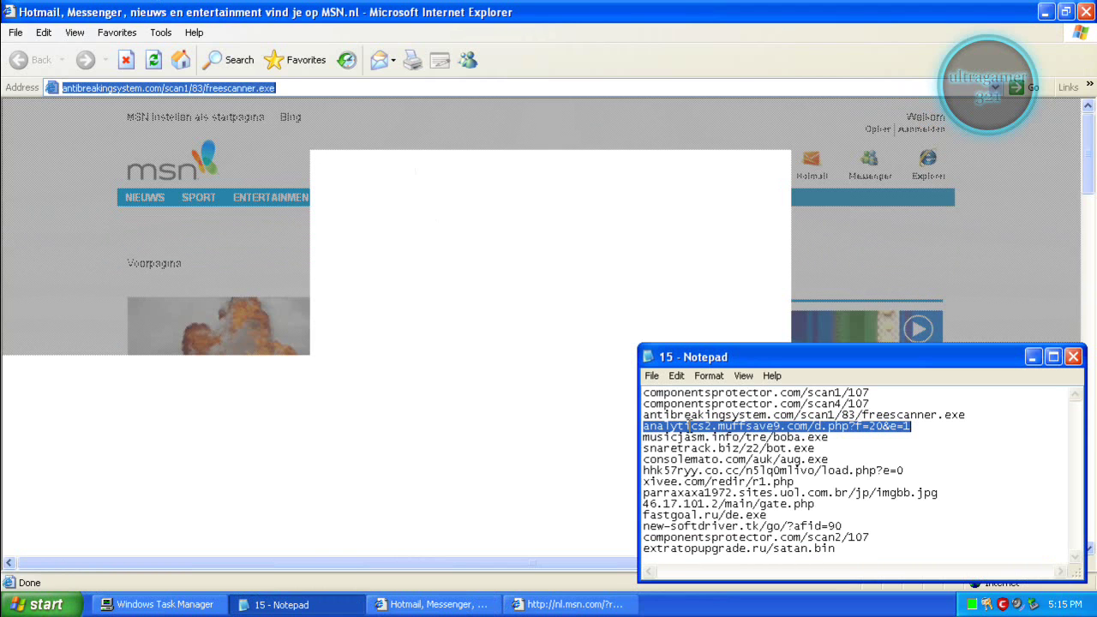
pyautogui.doubleClick(689, 438)
pyautogui.rightClick(689, 438)
pyautogui.click(718, 485)
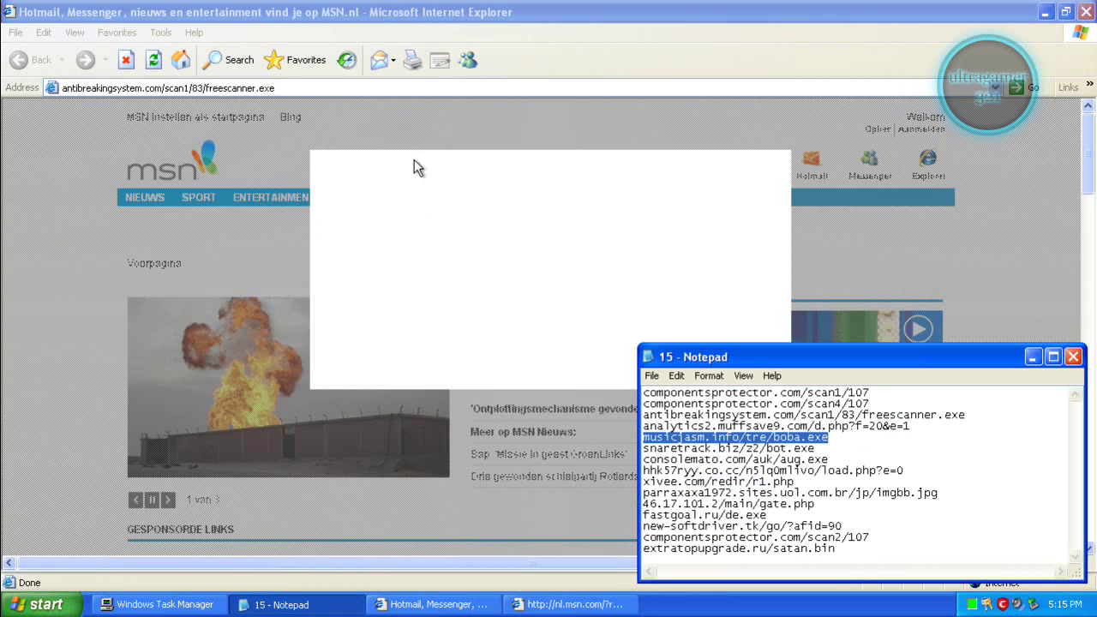
# Step: Replace the address in the first browser window with musicjasm.info/tre/boba.exe and load it
pyautogui.click(365, 89)
pyautogui.rightClick(367, 86)
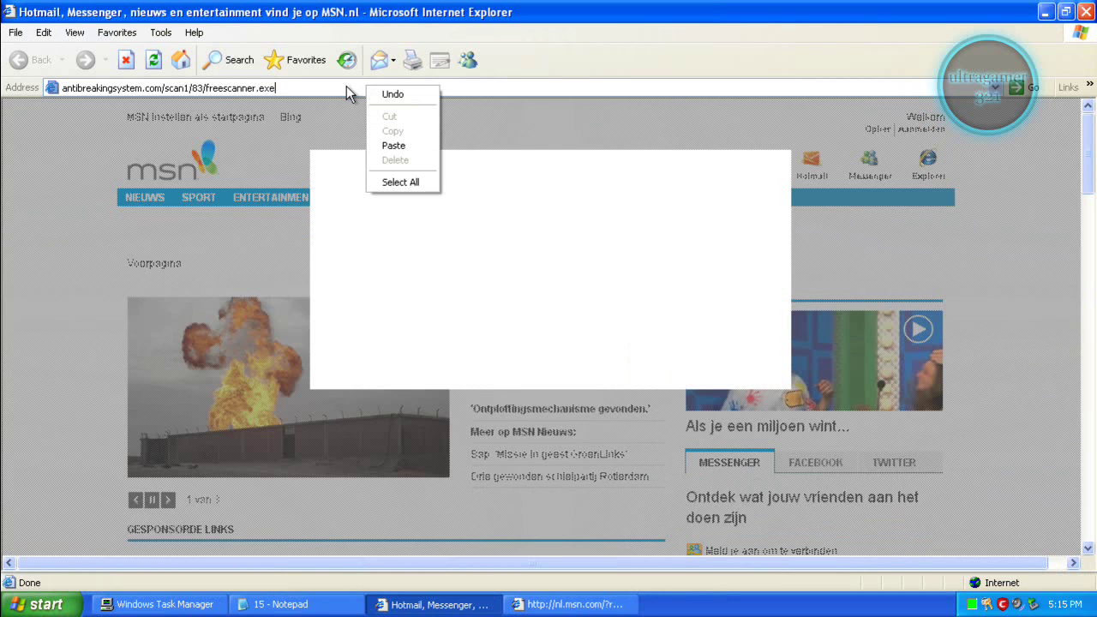
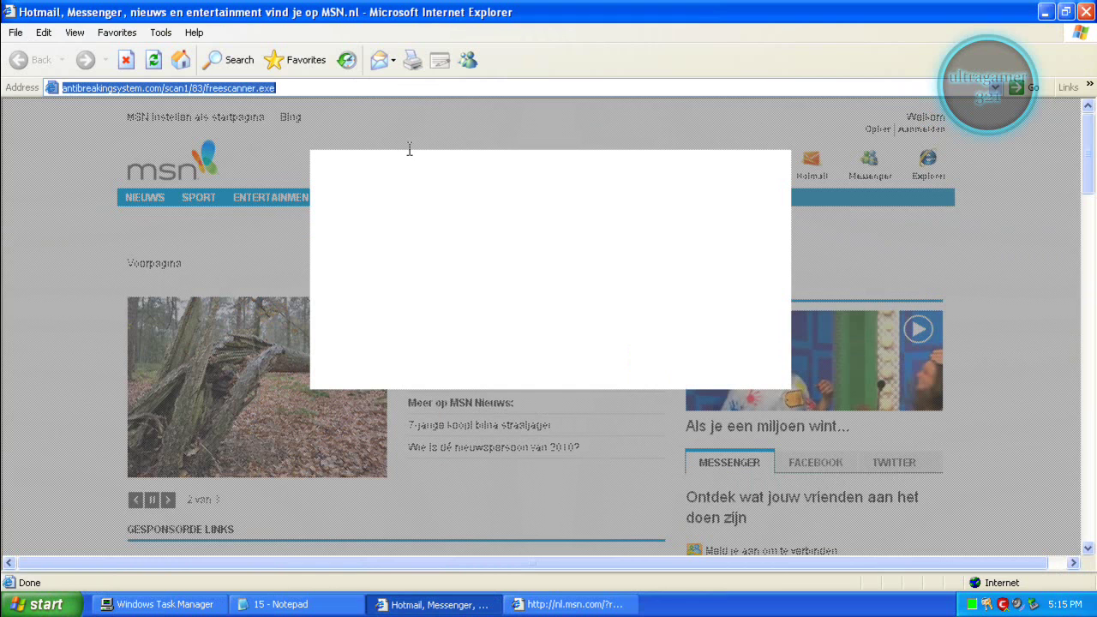
pyautogui.rightClick(359, 89)
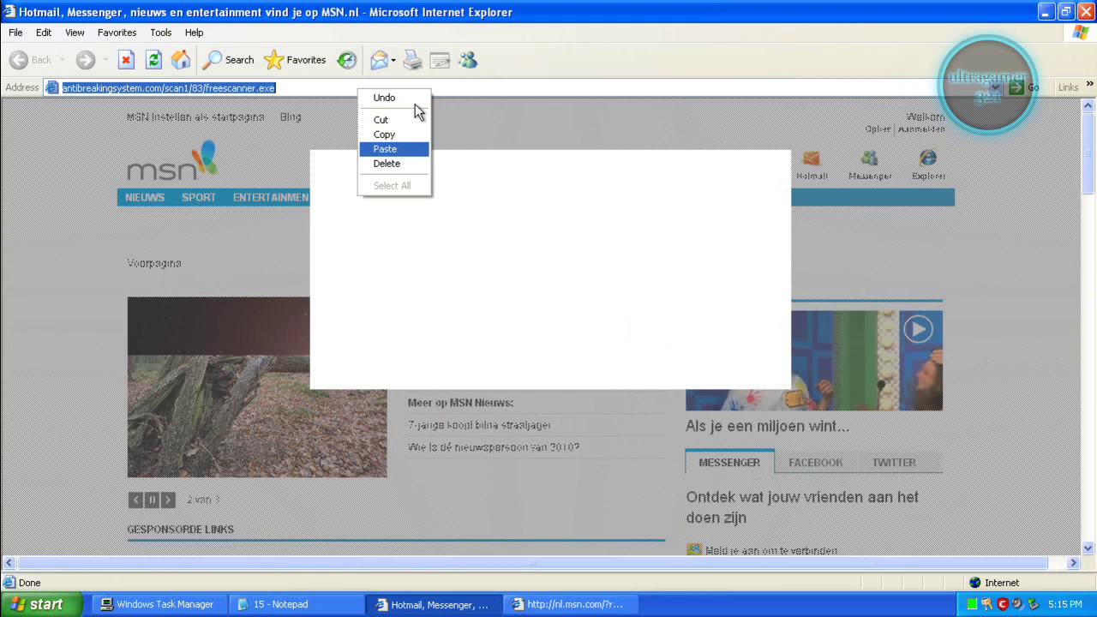
pyautogui.press('Return')
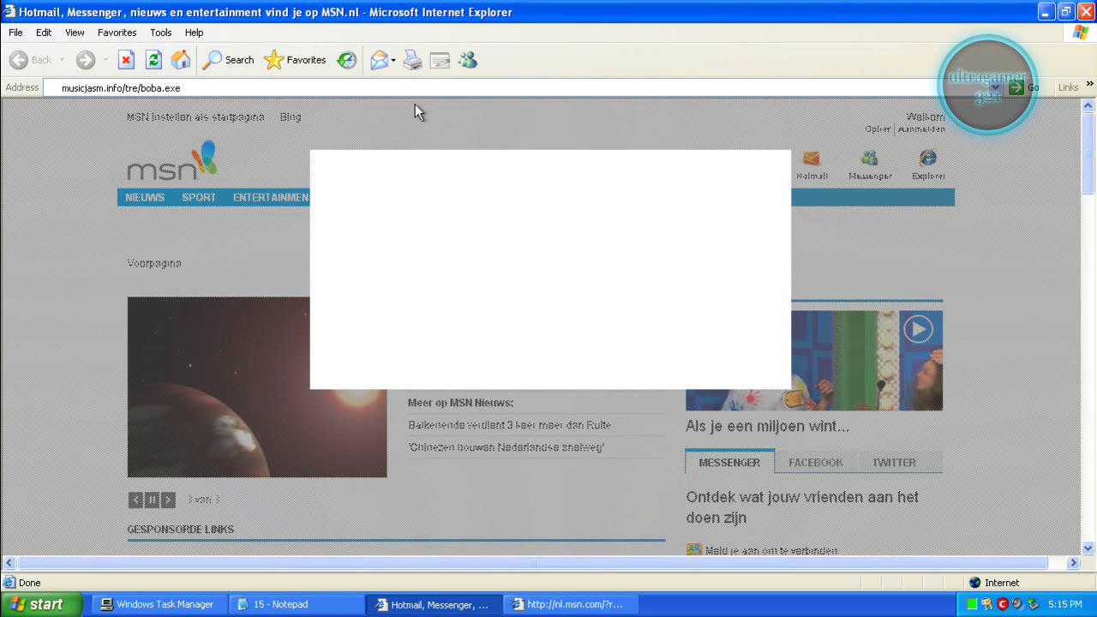
pyautogui.press('Return')
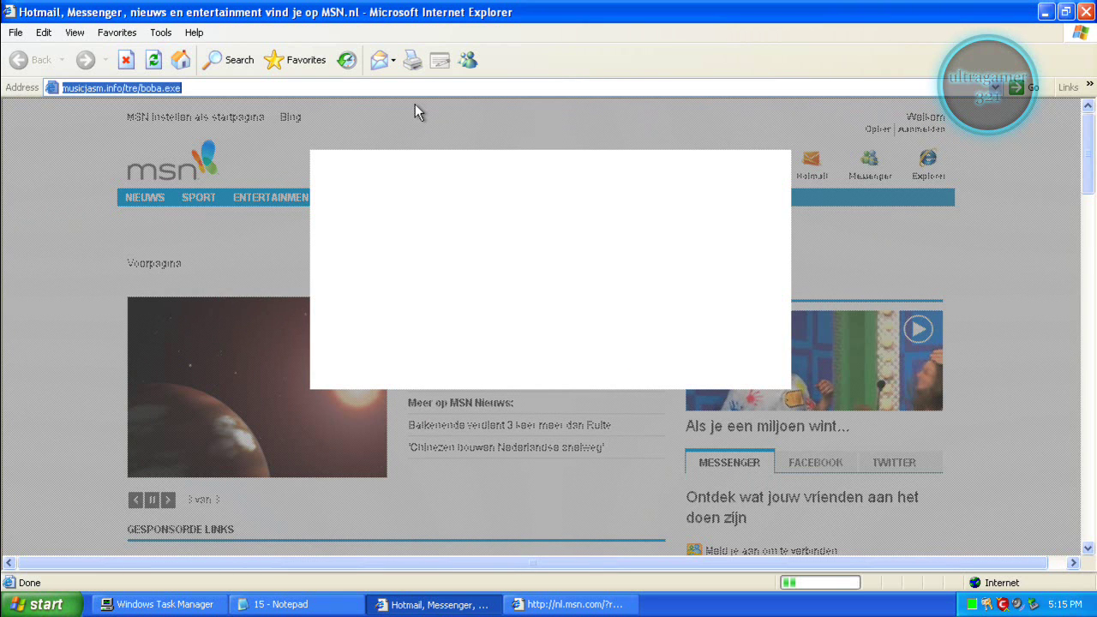
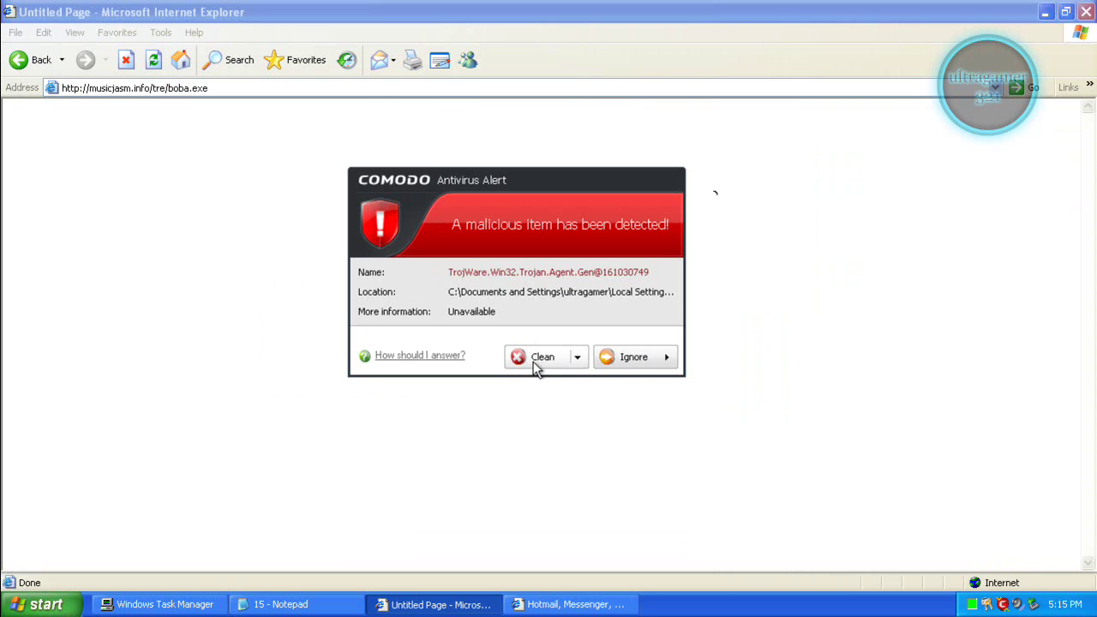
# Step: Clean the malicious items that COMODO Antivirus detects from musicjasm.info/tre/boba.exe
pyautogui.click(578, 359)
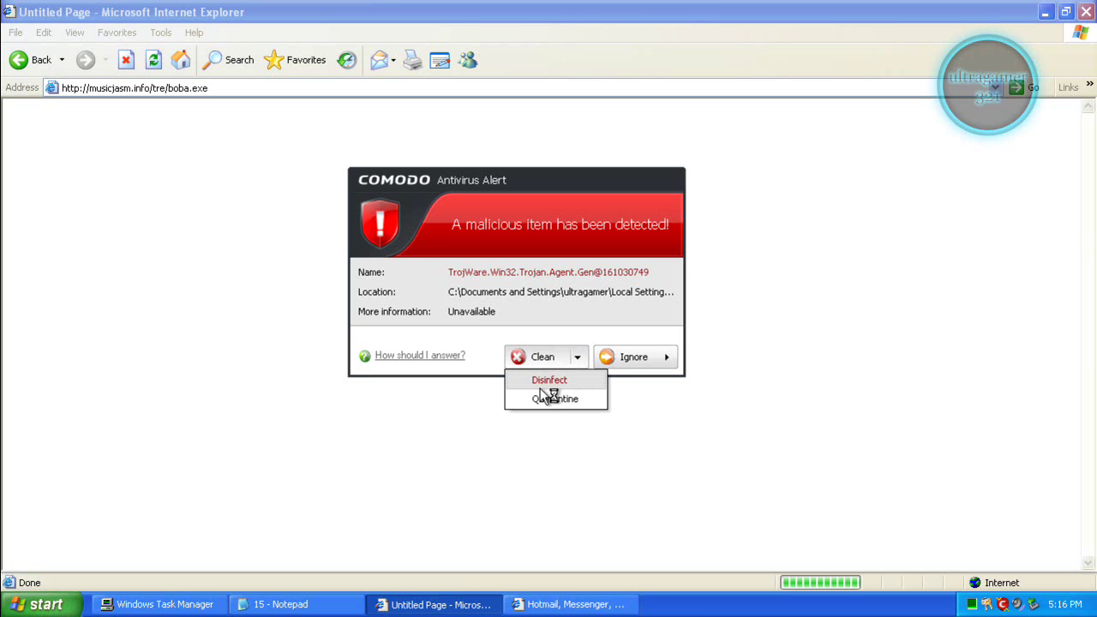
pyautogui.click(553, 354)
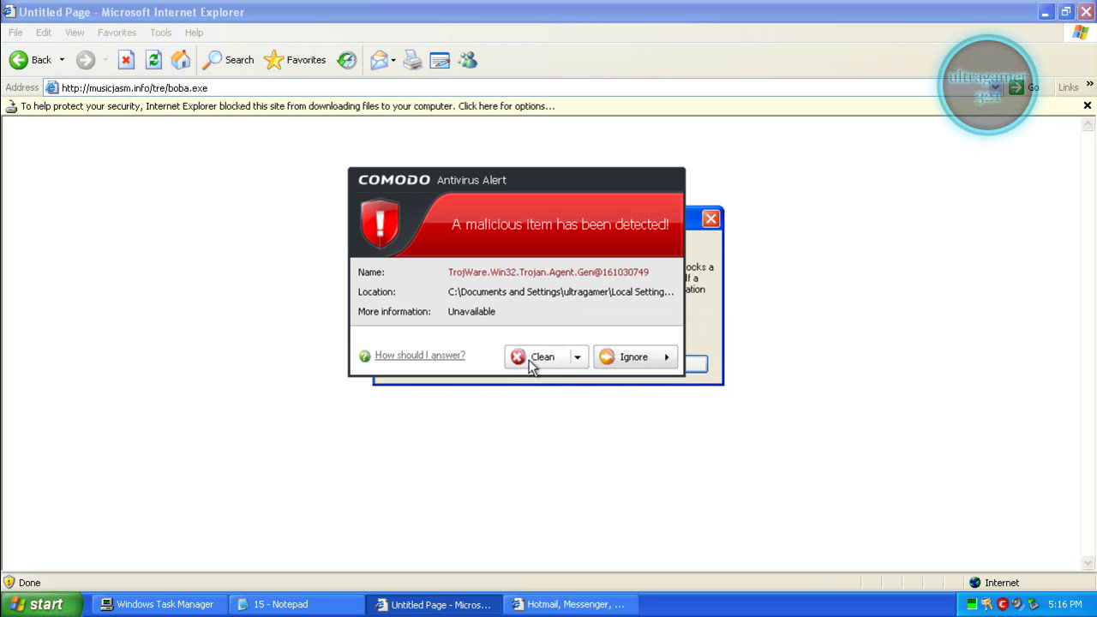
pyautogui.click(530, 360)
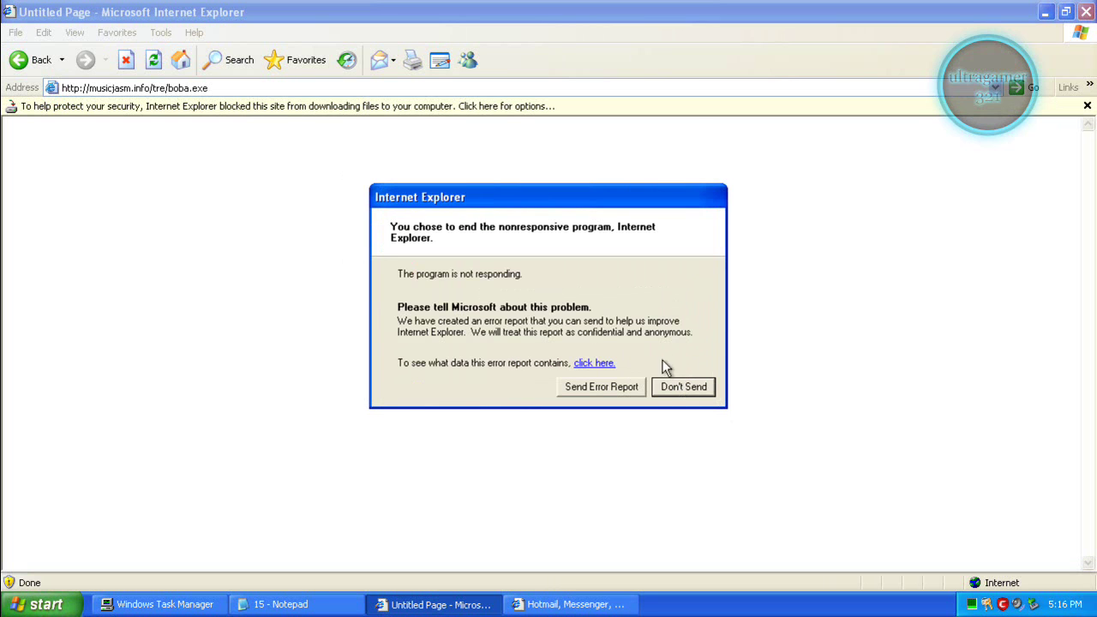
# Step: Decline sending the Internet Explorer error report, and allow the blocked boba.exe download in the first browser window
pyautogui.click(681, 386)
pyautogui.click(677, 367)
pyautogui.click(288, 108)
pyautogui.click(307, 115)
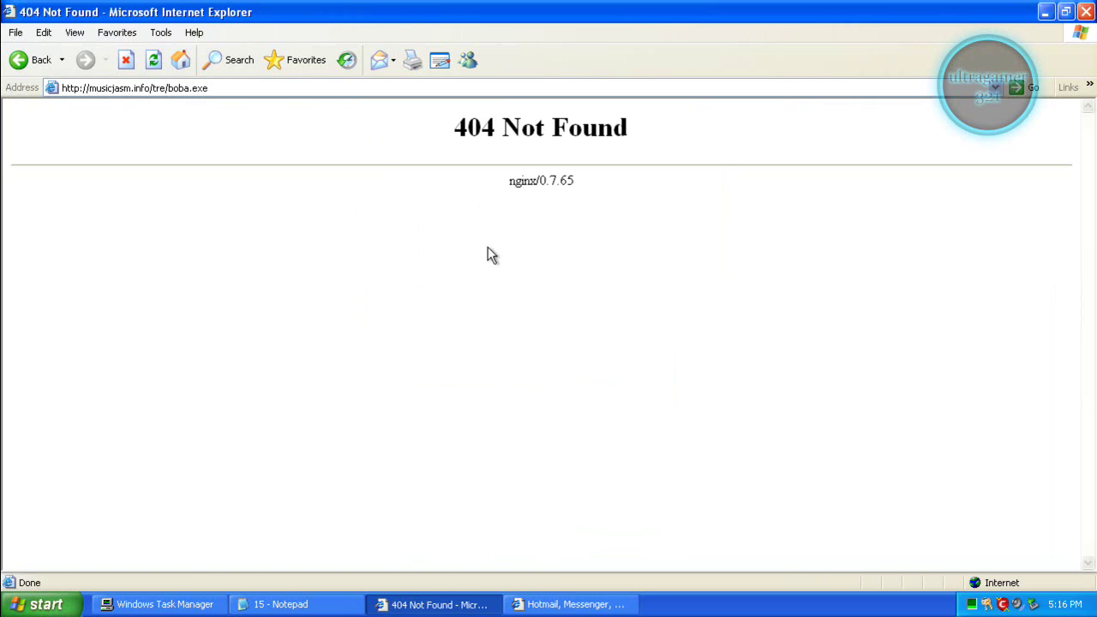
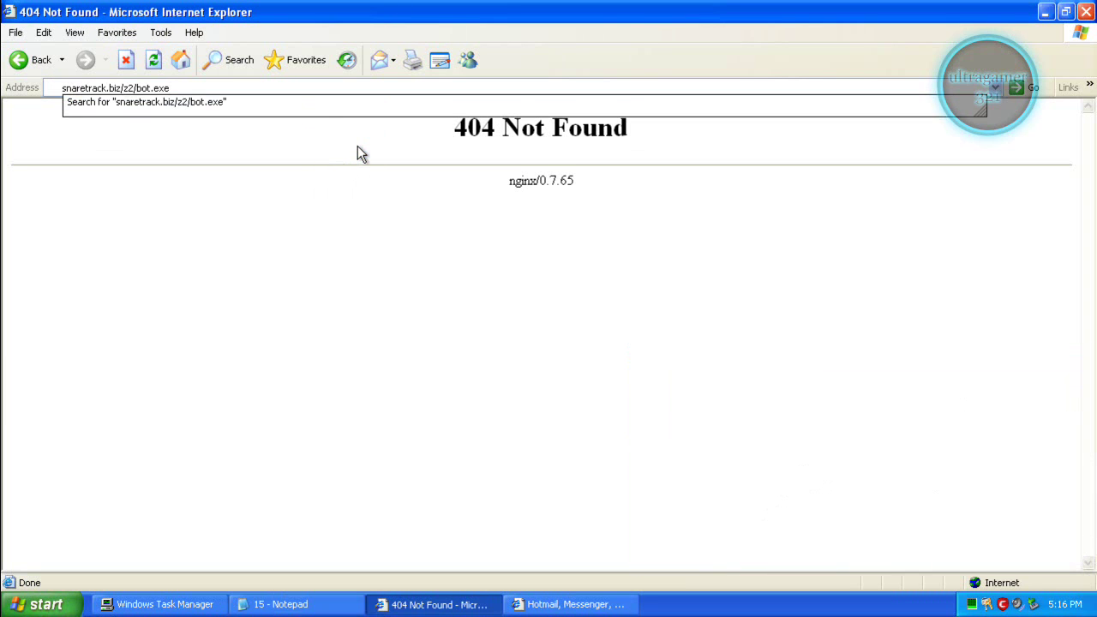
# Step: Load snaretrack.biz/z2/bot.exe in the first browser window
pyautogui.press('Return')
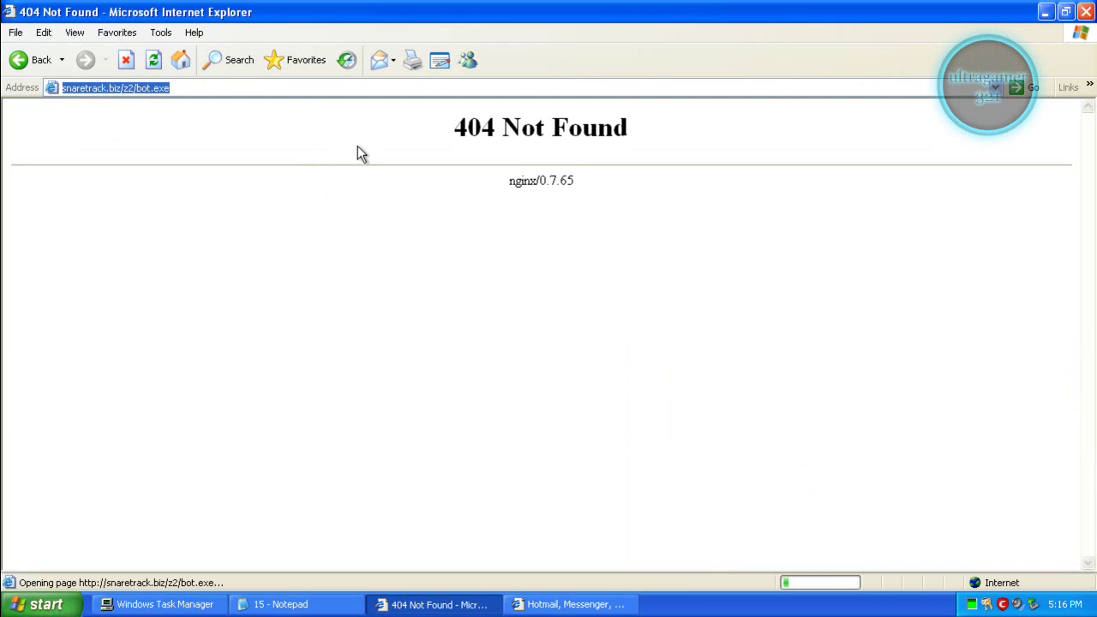
# Step: Trim the second browser window's address to analytics2.muffsave9.com/d.php?f=20&e=1 and load it
pyautogui.click(558, 604)
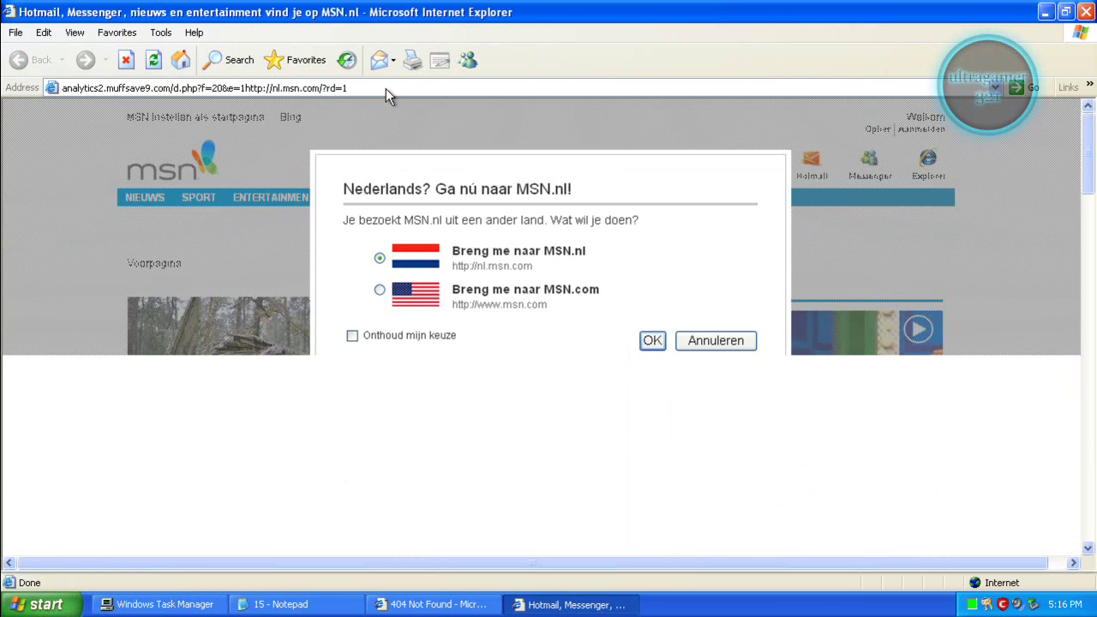
pyautogui.click(386, 89)
pyautogui.click(386, 87)
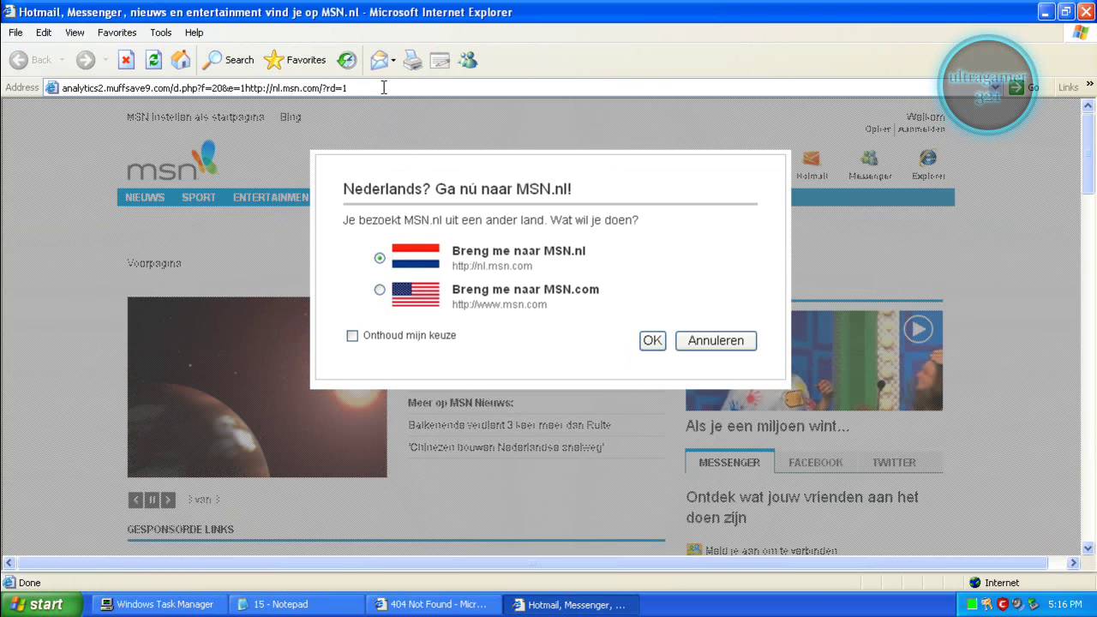
pyautogui.press('BackSpace')
pyautogui.press('BackSpace')
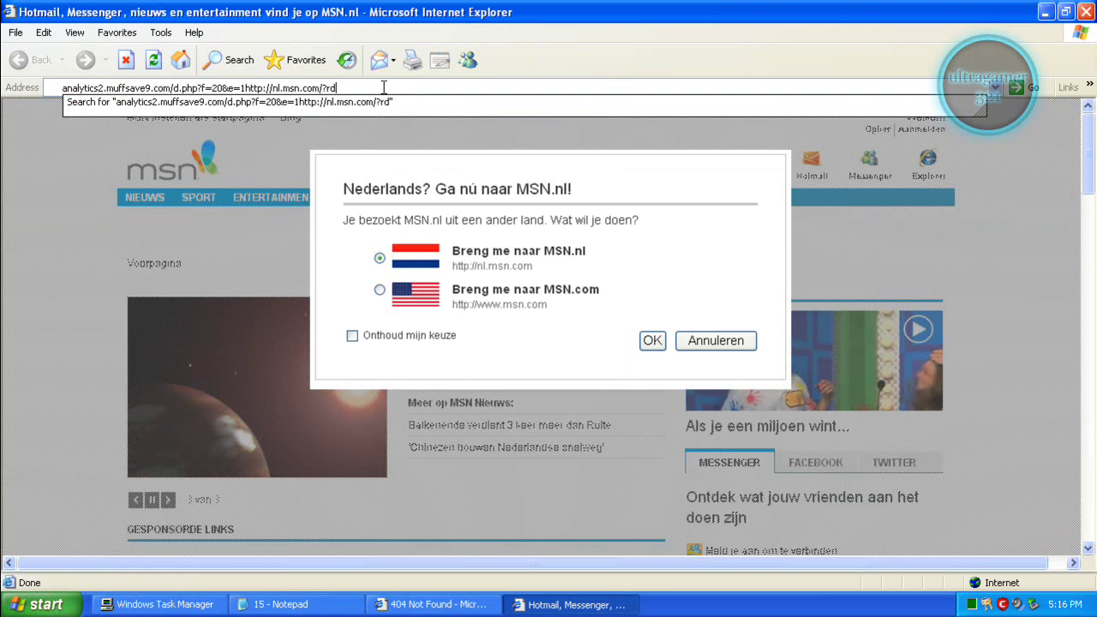
pyautogui.press('BackSpace')
pyautogui.press('BackSpace')
pyautogui.press('BackSpace')
pyautogui.press('BackSpace')
pyautogui.press('BackSpace')
pyautogui.press('BackSpace')
pyautogui.press('BackSpace')
pyautogui.press('BackSpace')
pyautogui.press('BackSpace')
pyautogui.press('BackSpace')
pyautogui.press('BackSpace')
pyautogui.press('BackSpace')
pyautogui.press('BackSpace')
pyautogui.press('BackSpace')
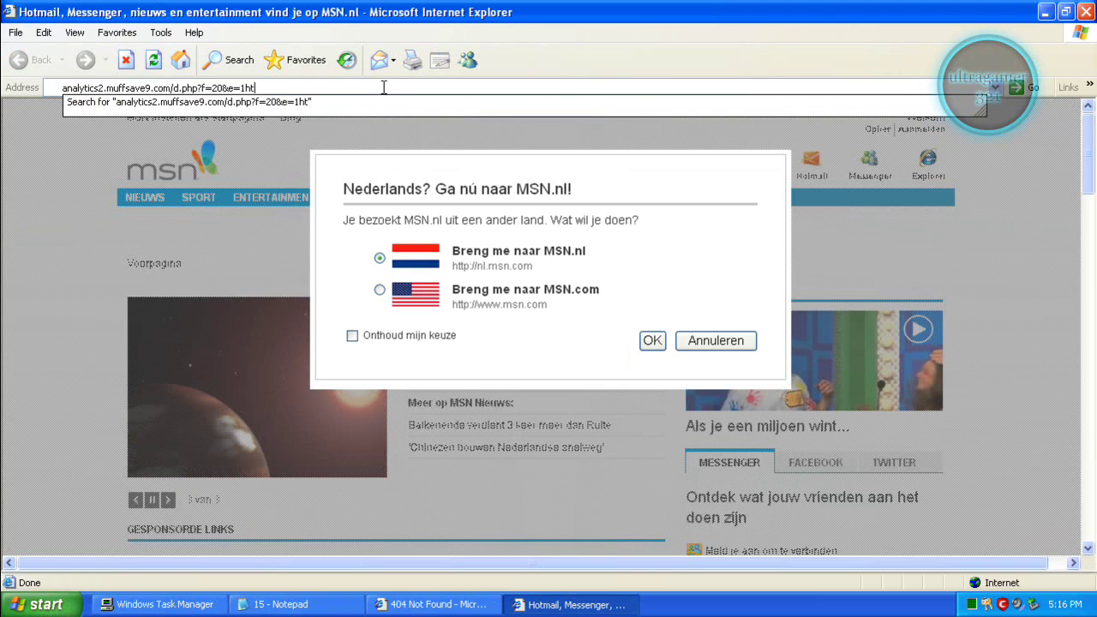
pyautogui.press('Escape')
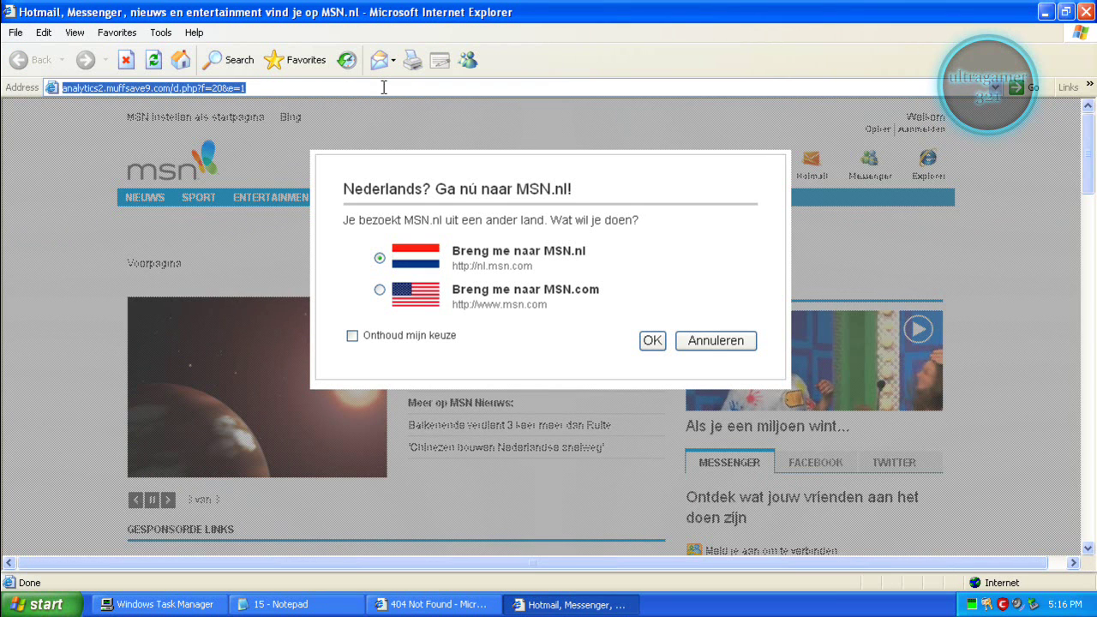
# Step: Copy the address consolemato.com/auk/aug.exe from the list in the text file, and minimize the file
pyautogui.click(426, 607)
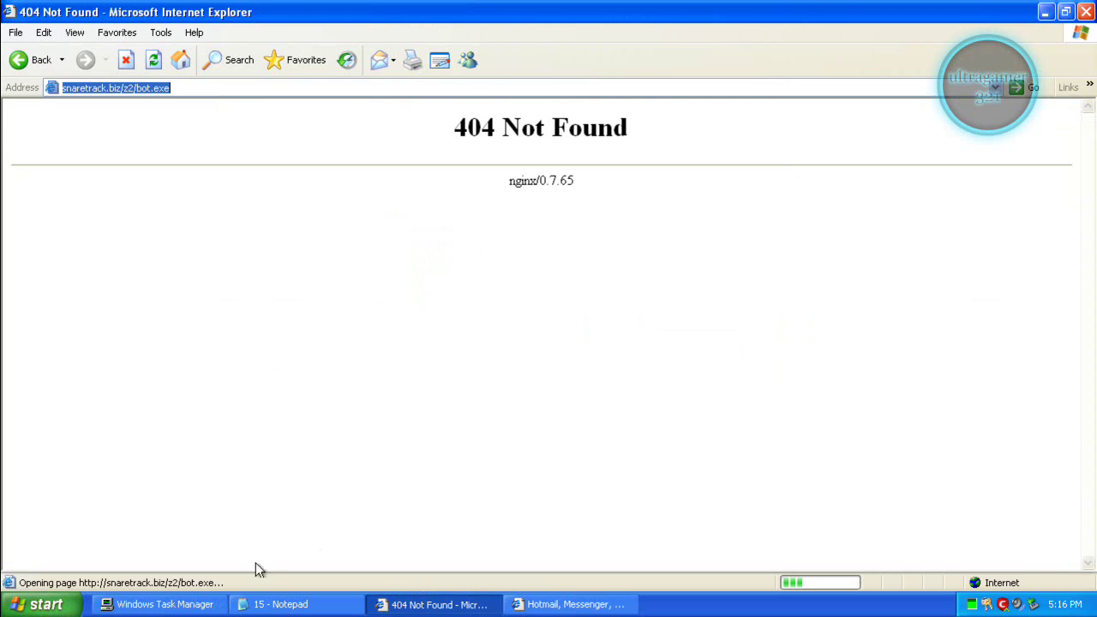
pyautogui.click(261, 604)
pyautogui.doubleClick(690, 462)
pyautogui.rightClick(690, 463)
pyautogui.click(717, 505)
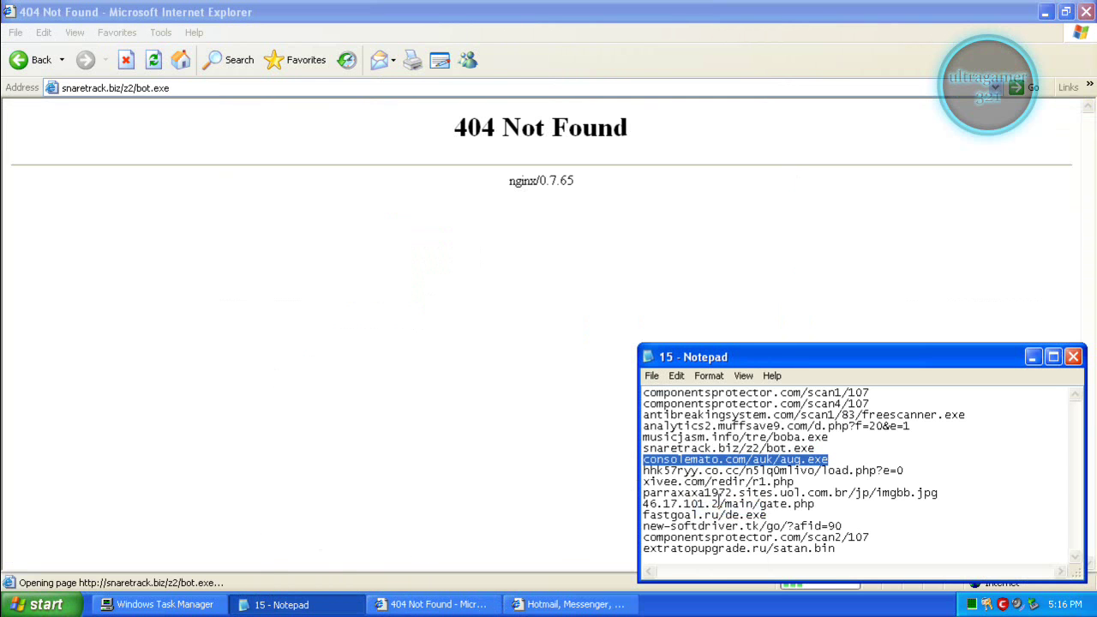
pyautogui.click(1033, 357)
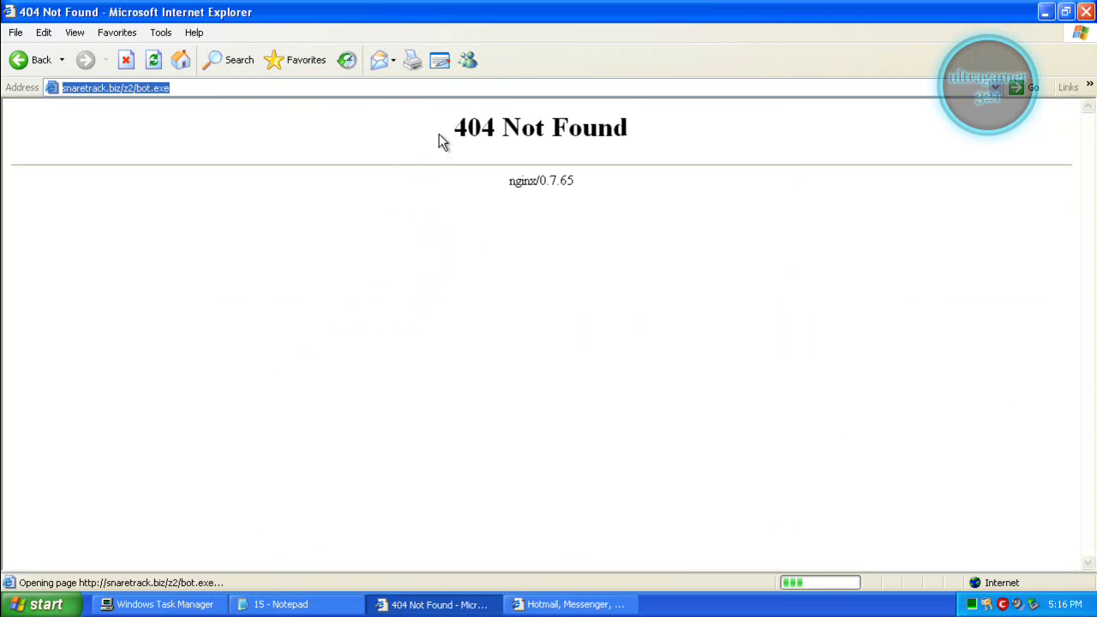
# Step: Replace the address in the second browser window with consolemato.com/auk/aug.exe and load it
pyautogui.click(561, 604)
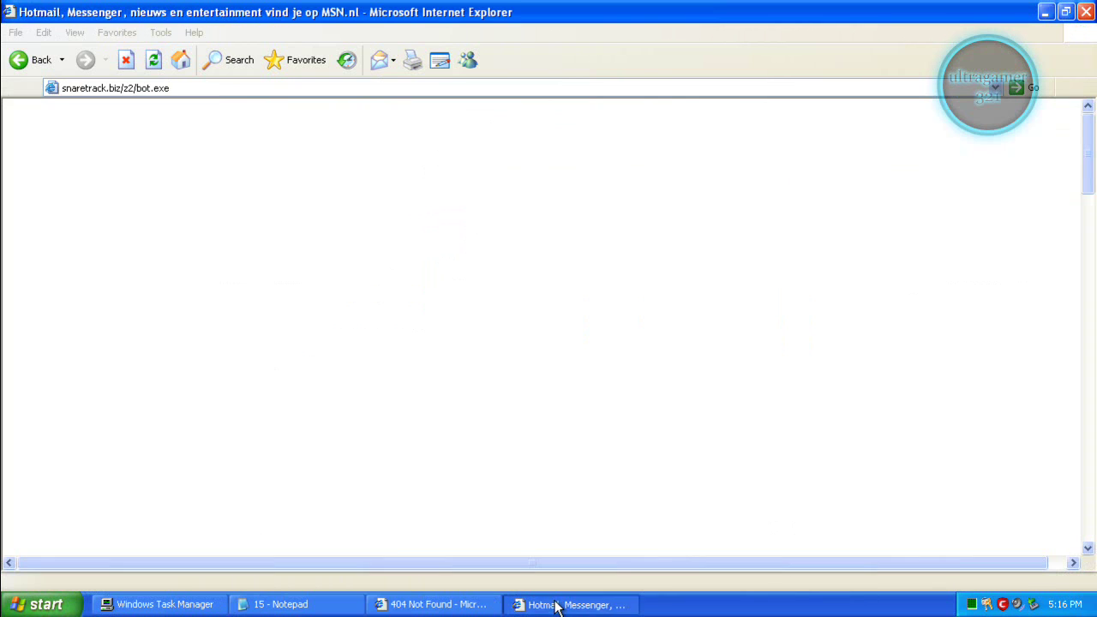
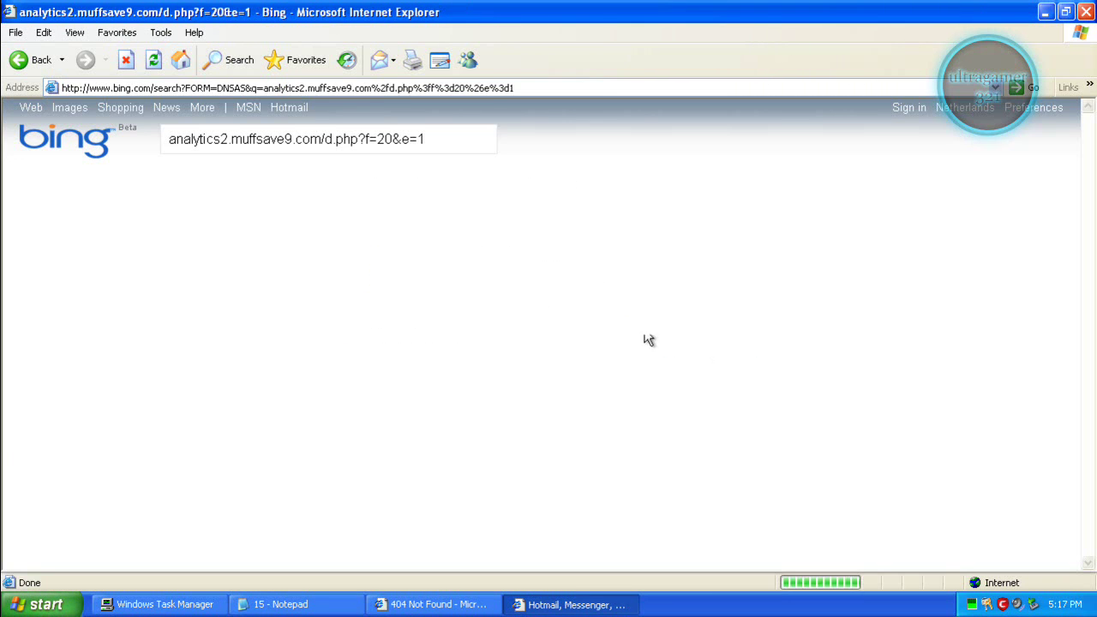
pyautogui.click(382, 90)
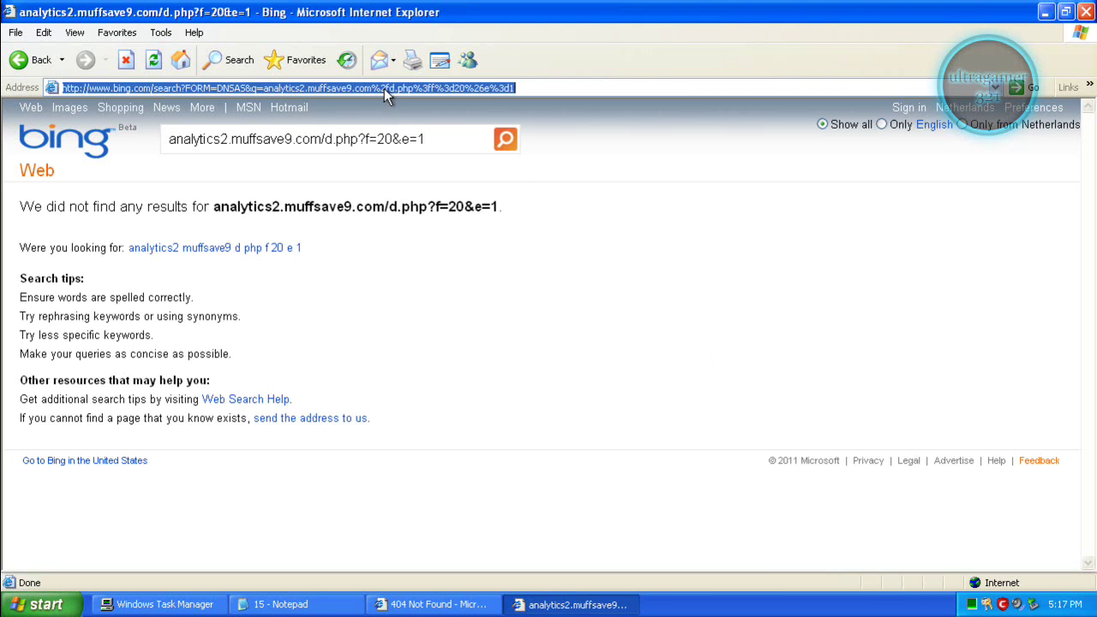
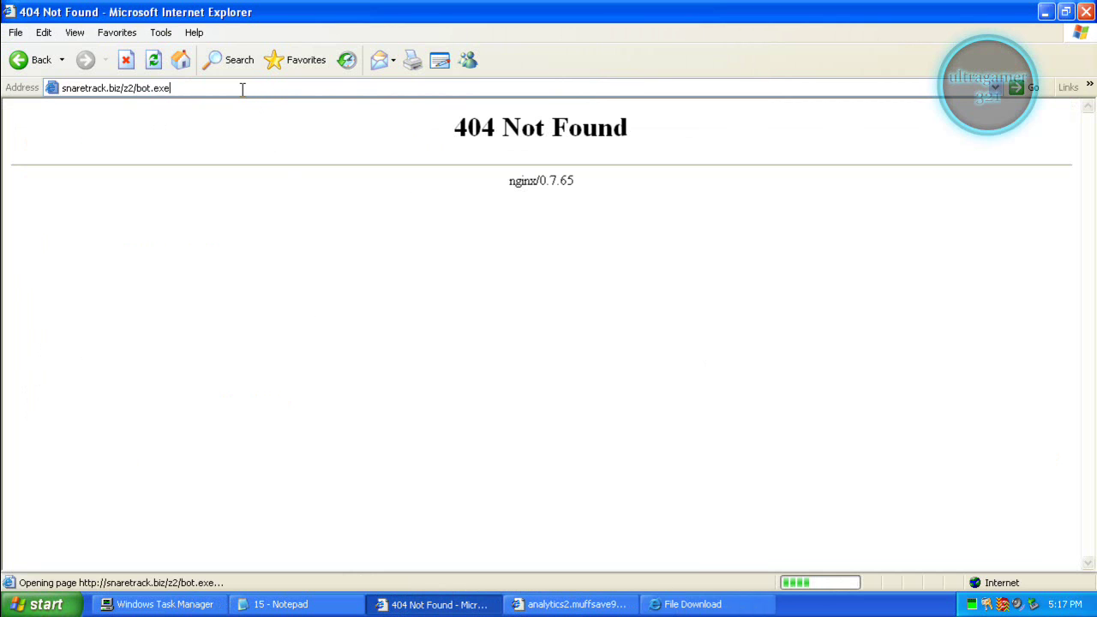
# Step: Run the pending file download, and clean the malicious item reported by COMODO Antivirus
pyautogui.click(710, 606)
pyautogui.click(500, 317)
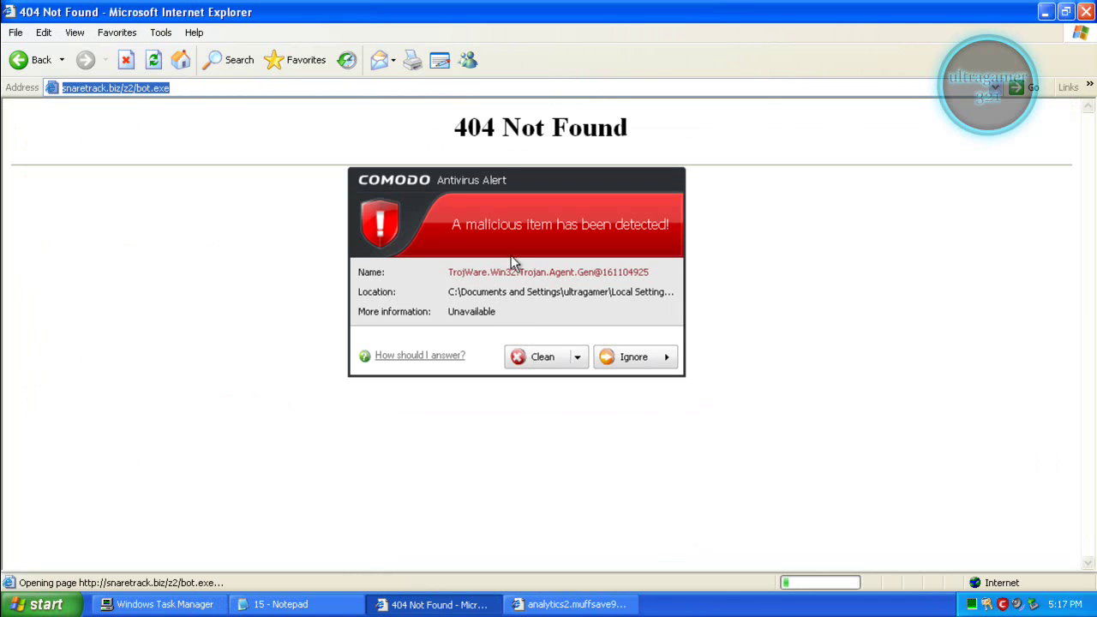
pyautogui.click(543, 358)
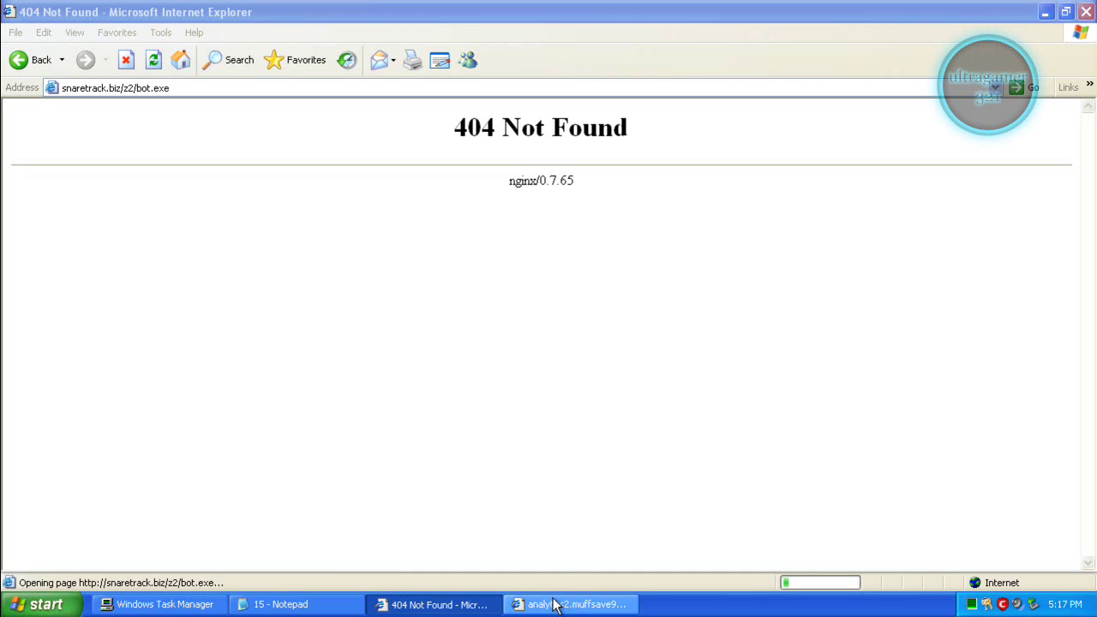
# Step: Copy the address hhk57ryy.co.cc/n5lq0mlivo/load.php?e=0 from the list in the text file
pyautogui.click(358, 605)
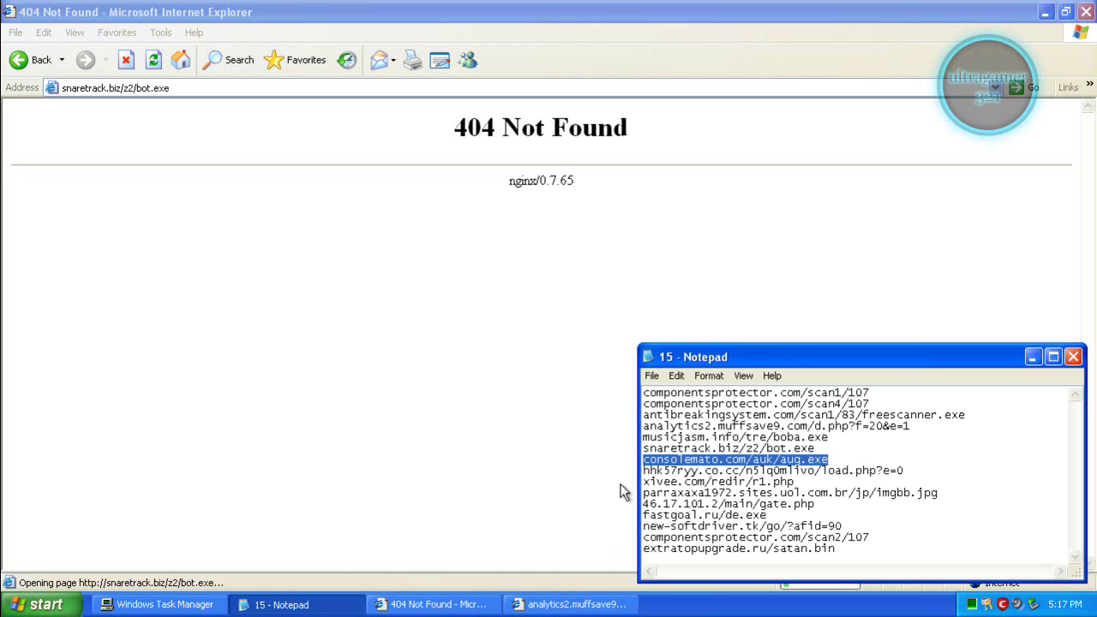
pyautogui.doubleClick(692, 473)
pyautogui.rightClick(692, 473)
pyautogui.click(724, 512)
# Step: Replace the address in the second browser window with hhk57ryy.co.cc/n5lq0mlivo/load.php?e=0 and load it
pyautogui.click(576, 605)
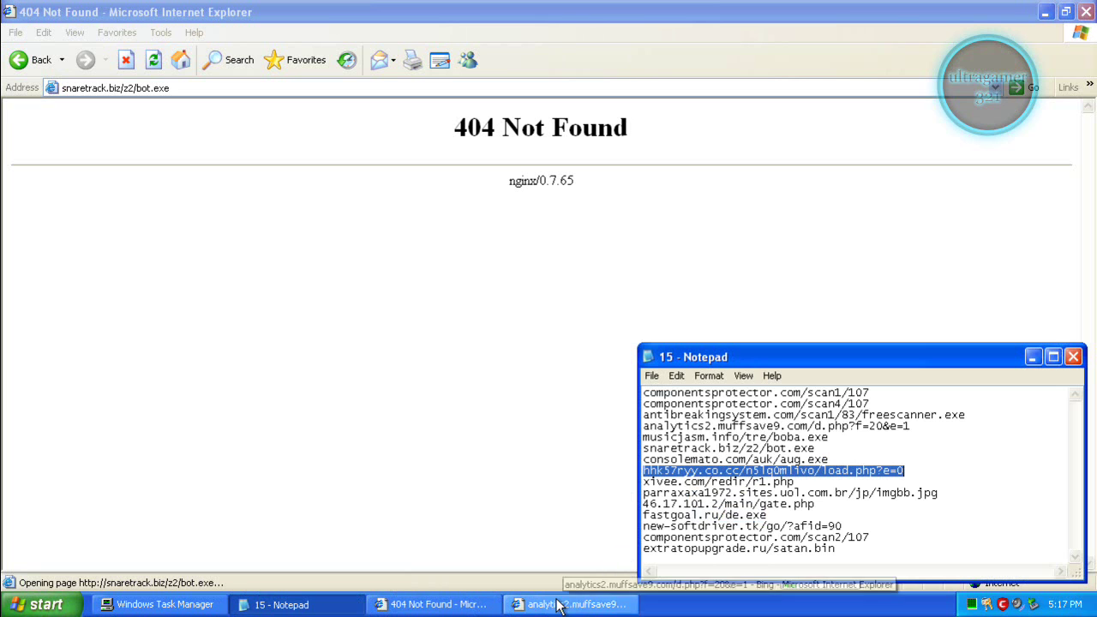
pyautogui.rightClick(332, 91)
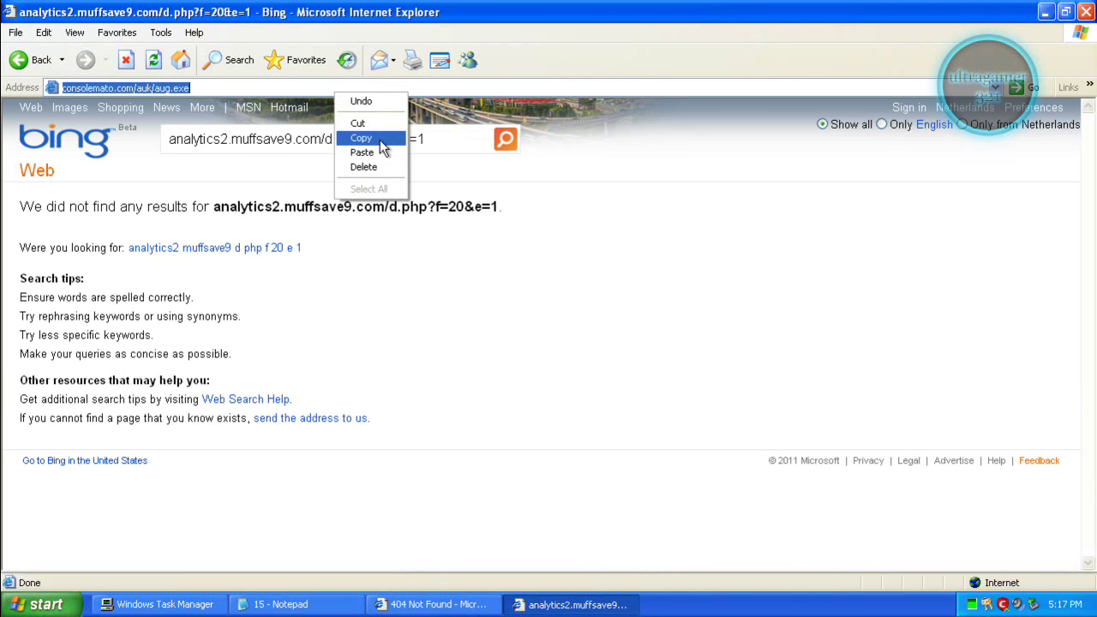
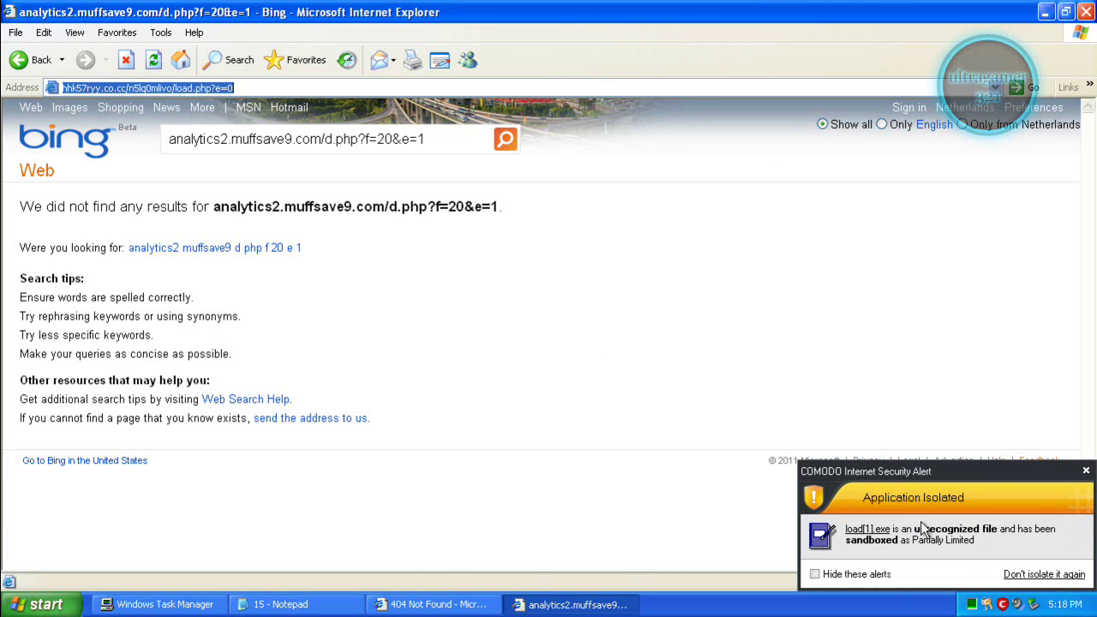
# Step: Load hhk57ryy.co.cc/n5lq0mlivo/load.php?e=0 in the first browser window, and cancel the load.exe download
pyautogui.click(424, 606)
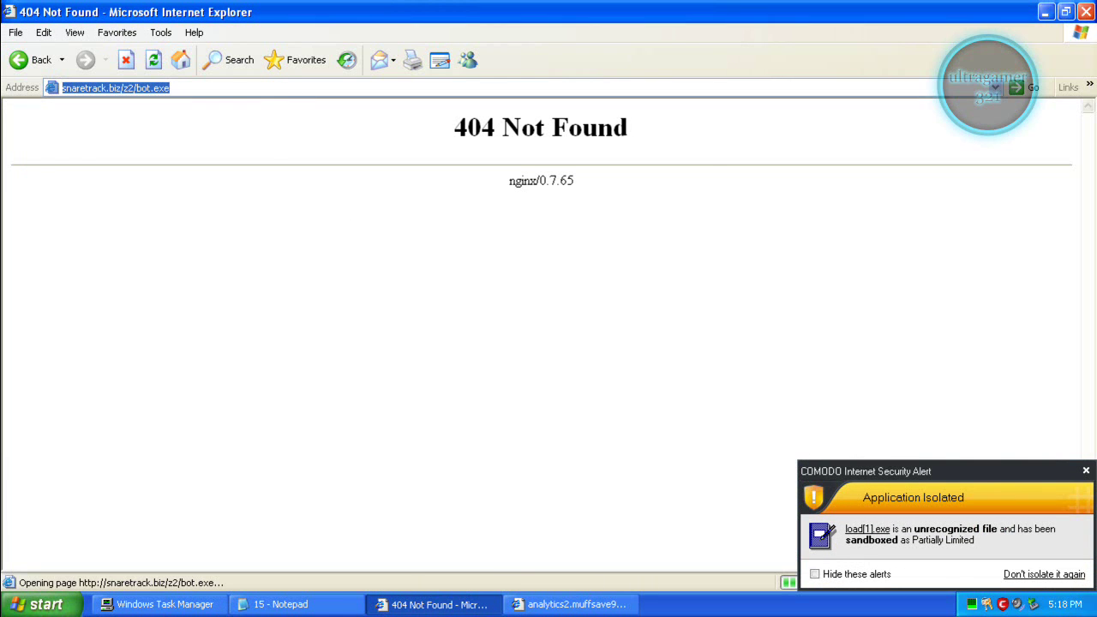
pyautogui.rightClick(213, 89)
pyautogui.click(239, 152)
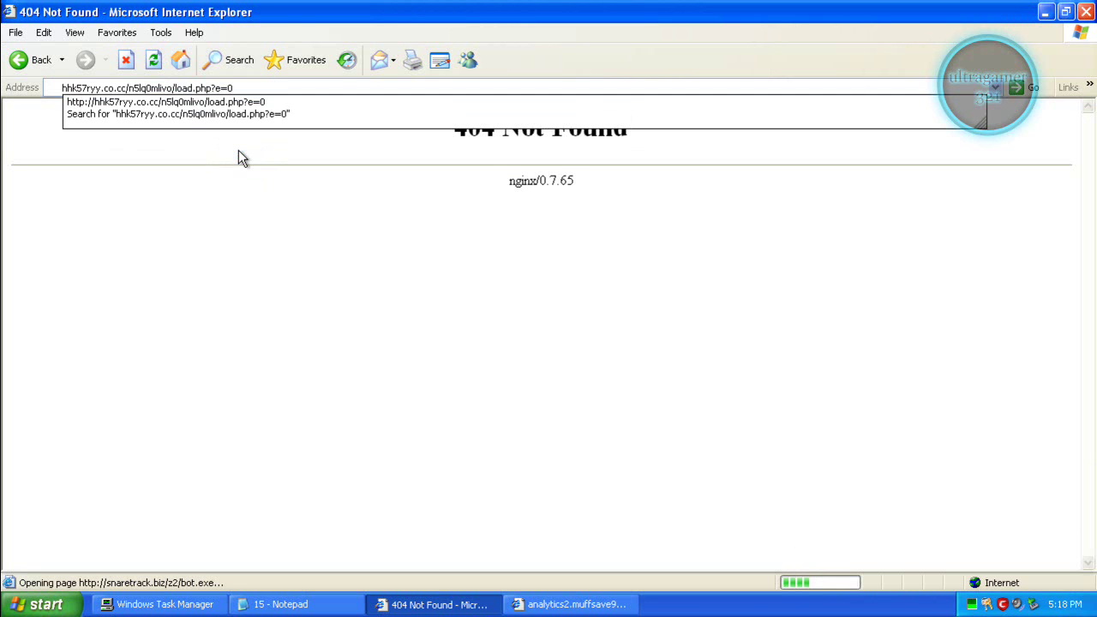
pyautogui.press('Return')
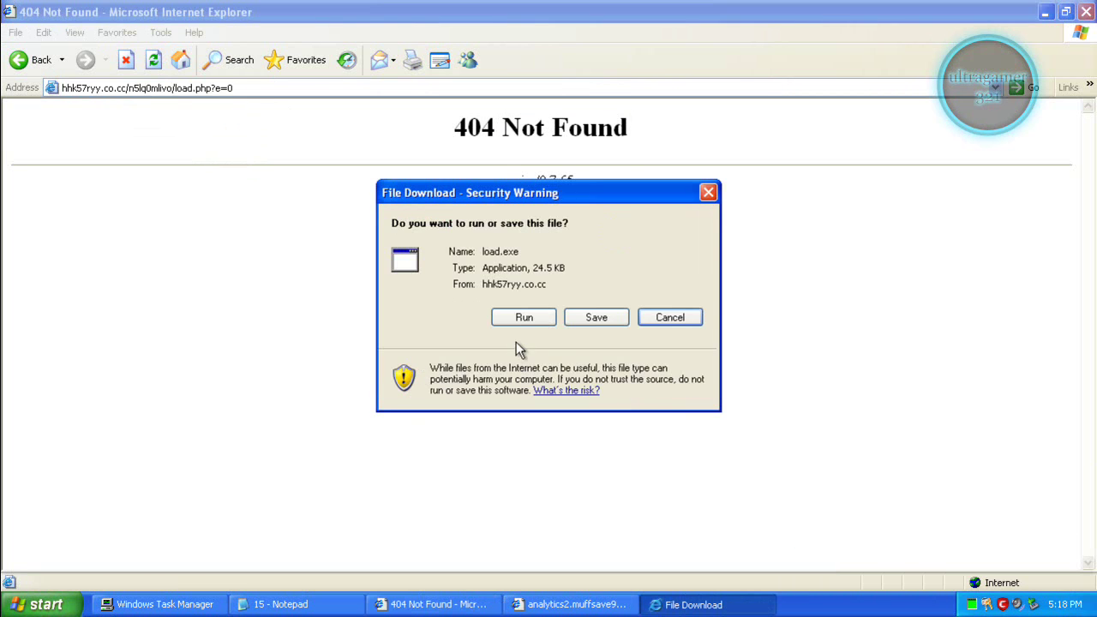
pyautogui.click(651, 323)
# Step: Copy the address xivee.com/redir/r1.php from the list in the text file
pyautogui.click(288, 604)
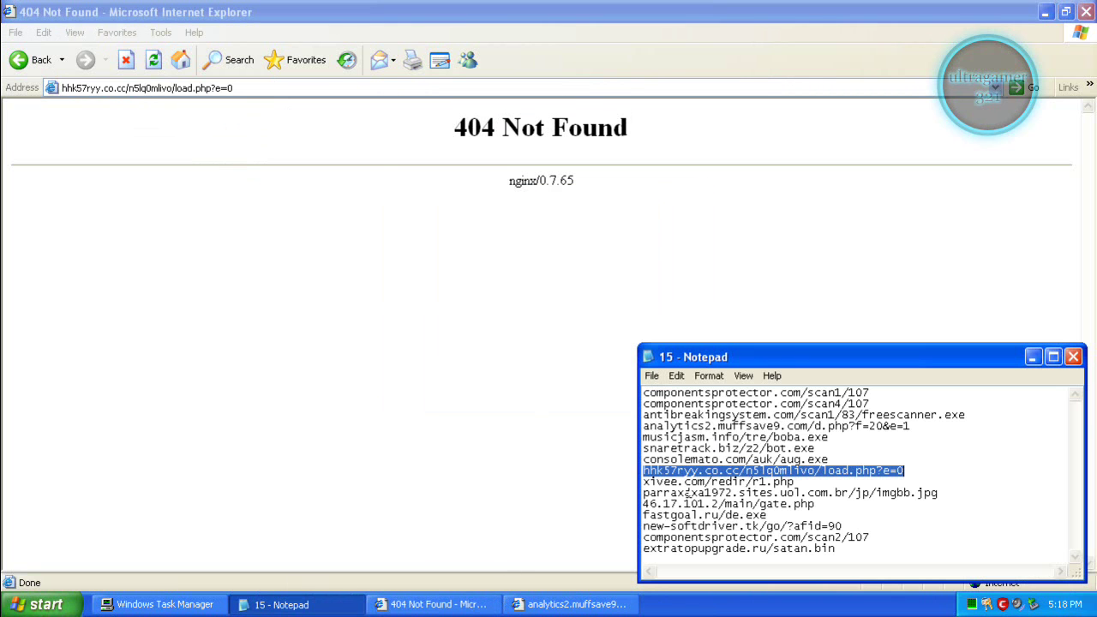
pyautogui.doubleClick(712, 481)
pyautogui.rightClick(716, 478)
pyautogui.click(744, 525)
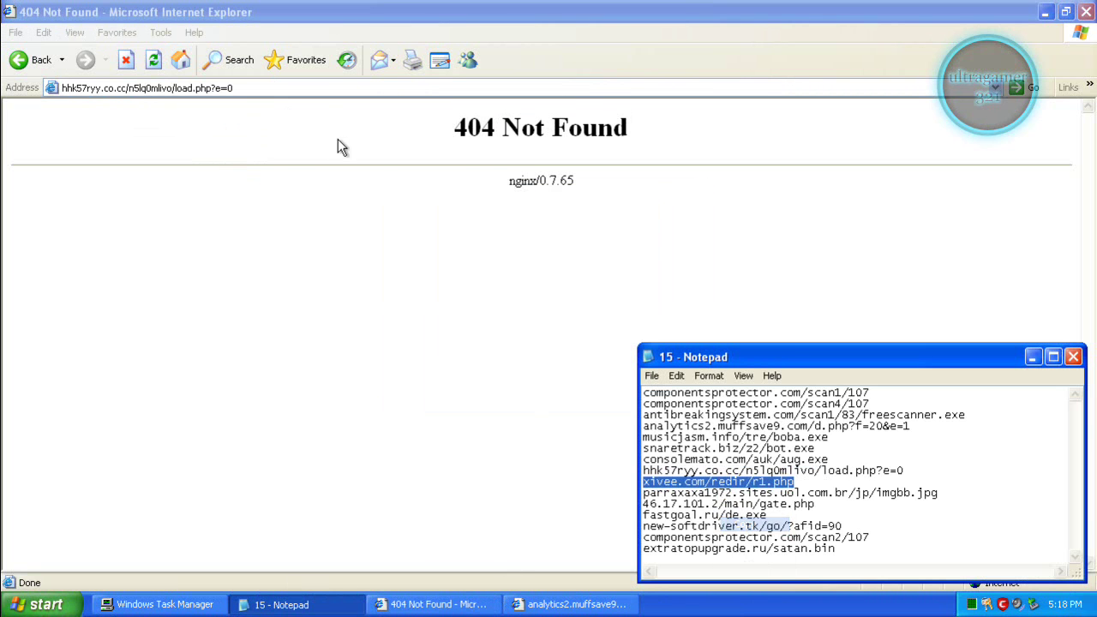
# Step: Replace the address in the first browser window with xivee.com/redir/r1.php and load it
pyautogui.rightClick(313, 87)
pyautogui.click(361, 150)
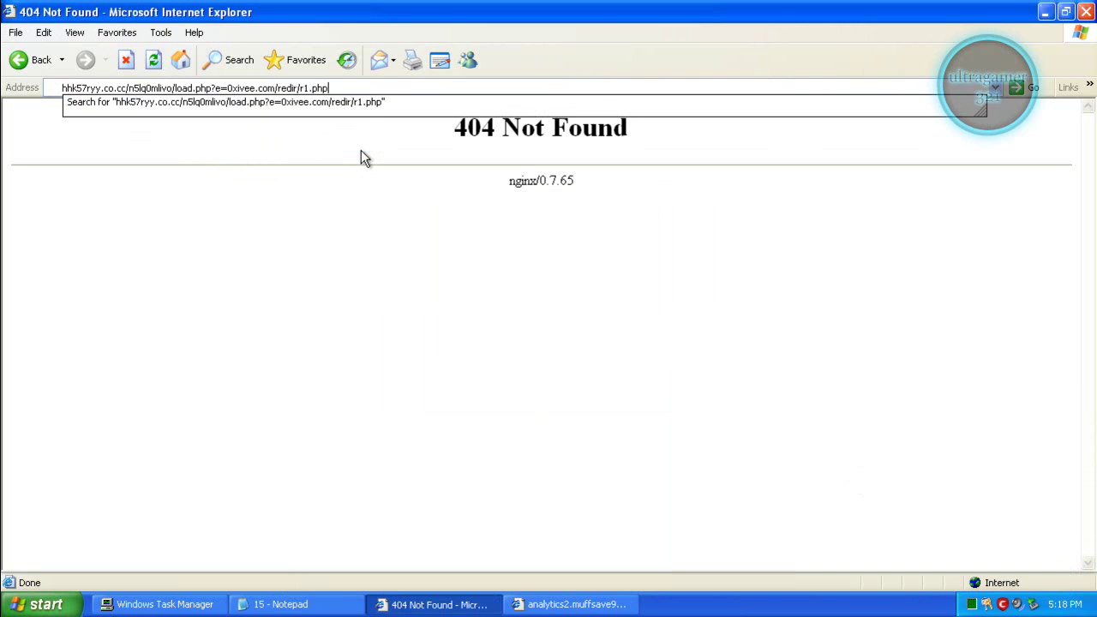
pyautogui.moveTo(334, 88); pyautogui.dragTo(197, 88)
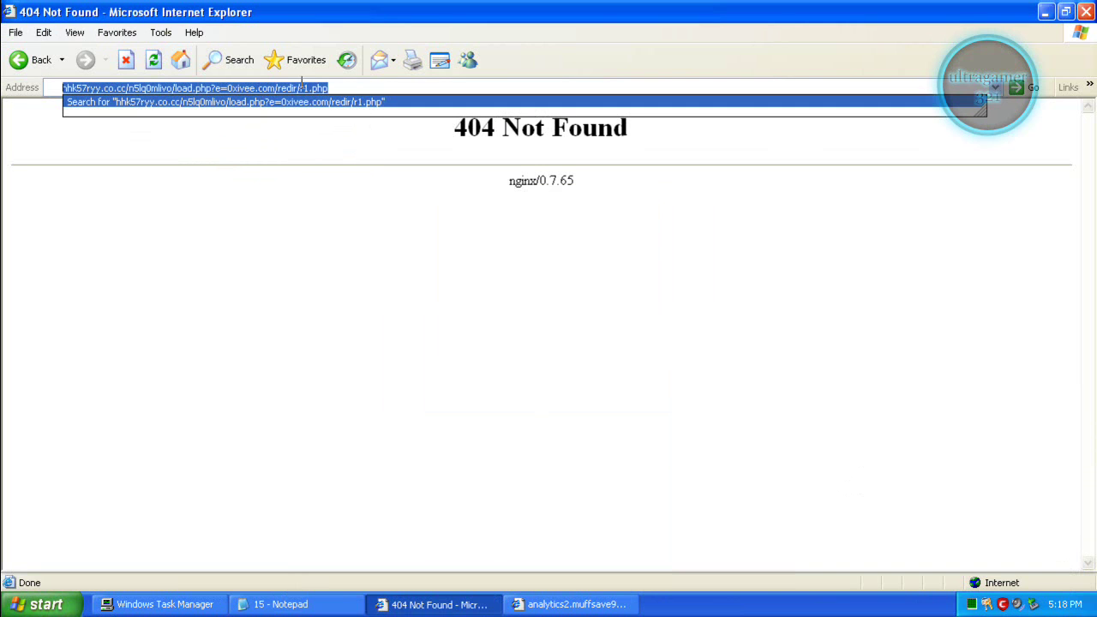
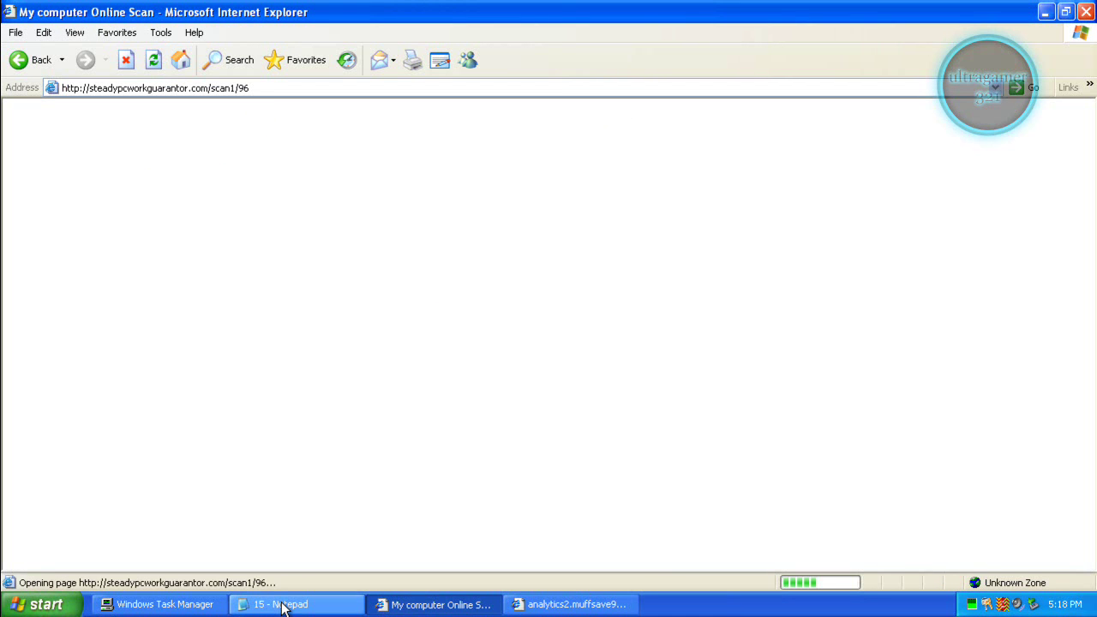
# Step: Copy the address parraxaxa1972.sites.uol.com.br/jp/imgbb.jpg from the list in the text file
pyautogui.click(279, 604)
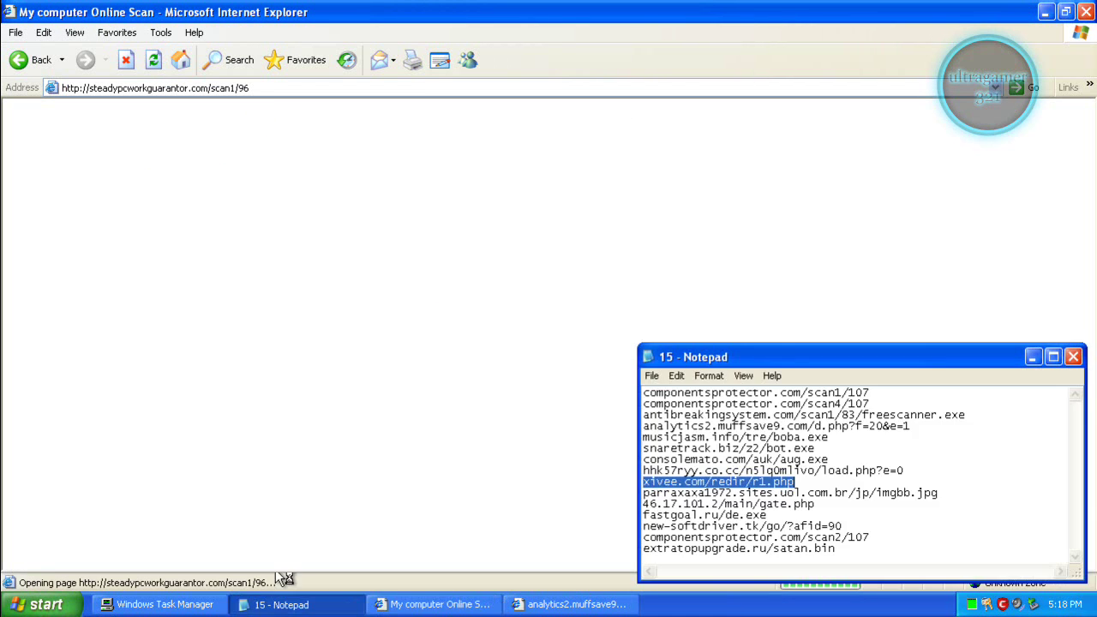
pyautogui.doubleClick(702, 493)
pyautogui.rightClick(701, 495)
pyautogui.click(729, 535)
# Step: Load parraxaxa1972.sites.uol.com.br/jp/imgbb.jpg in the second browser window, replacing its current address
pyautogui.click(529, 604)
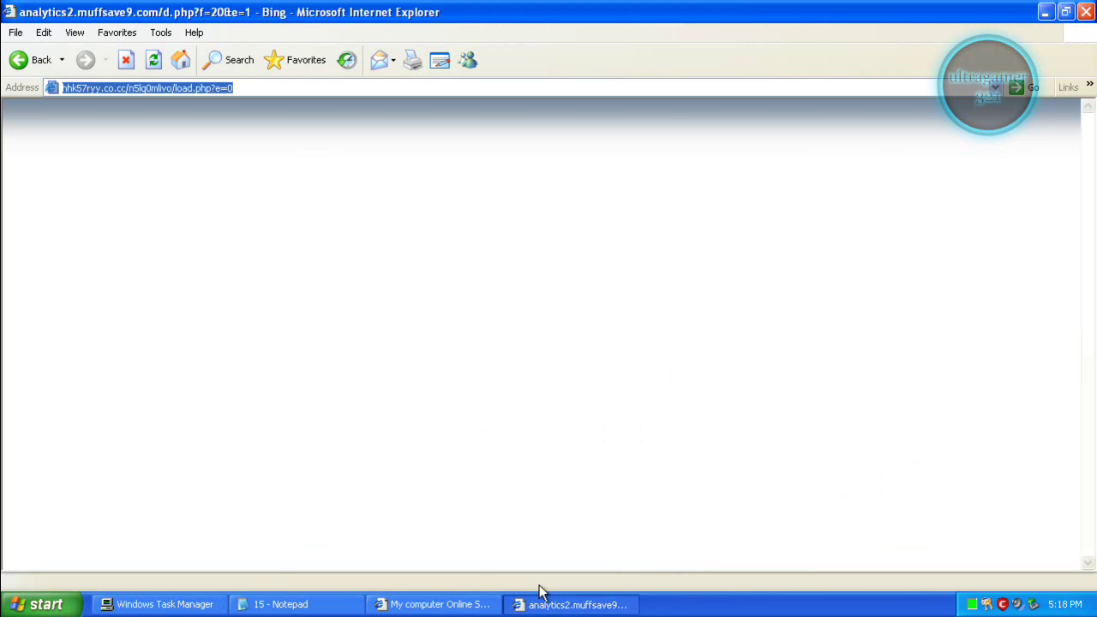
pyautogui.rightClick(316, 88)
pyautogui.click(344, 149)
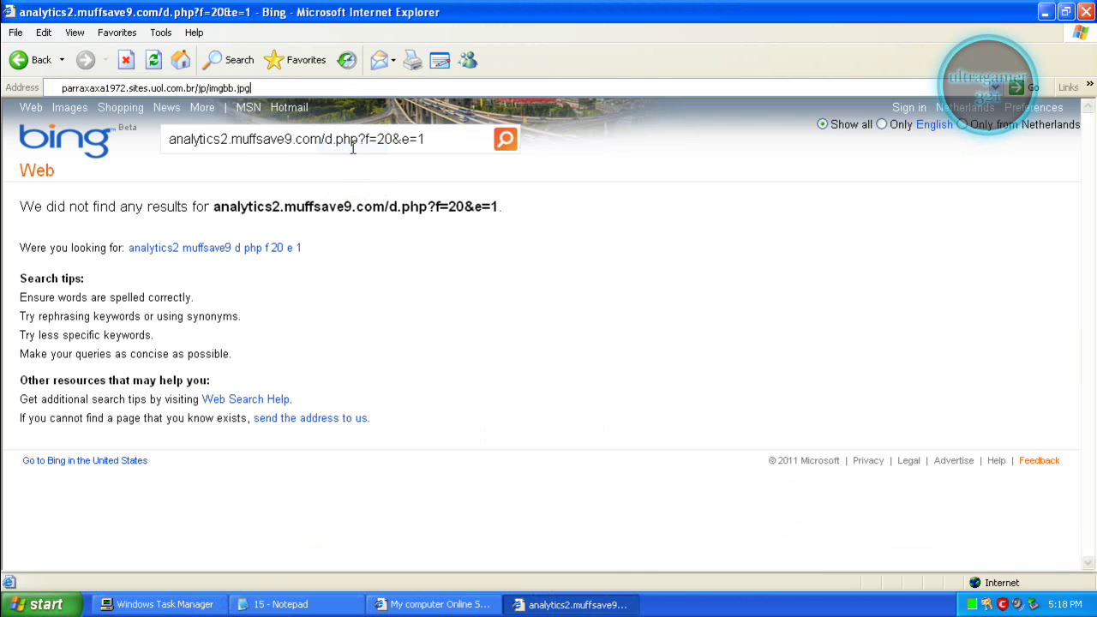
pyautogui.press('Return')
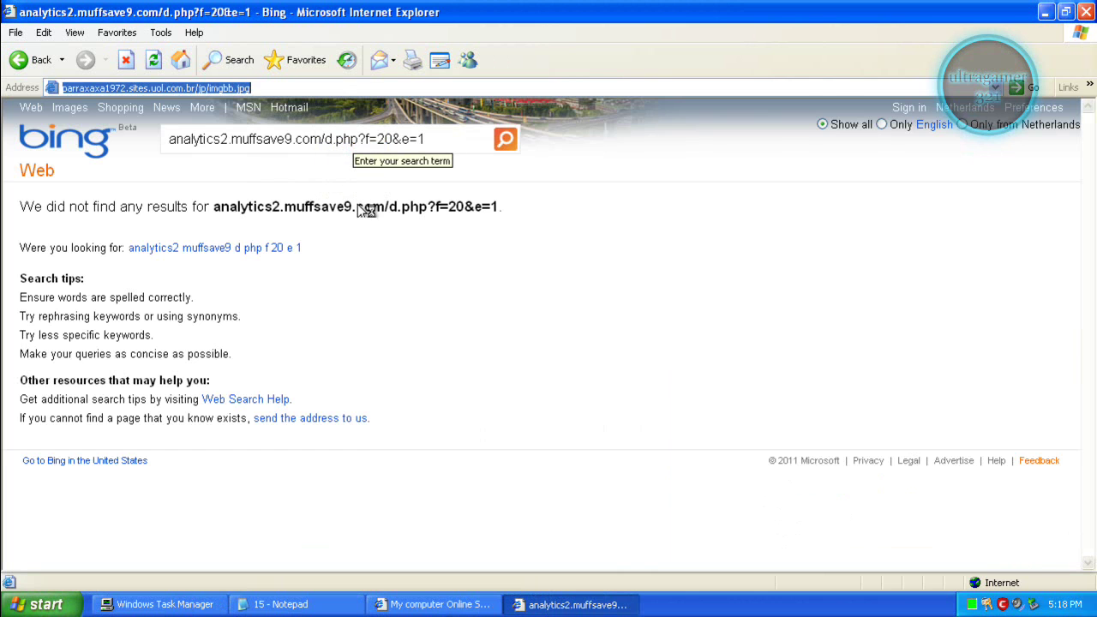
# Step: Copy the address 46.17.101.2/main/gate.php from the list in the text file
pyautogui.click(257, 602)
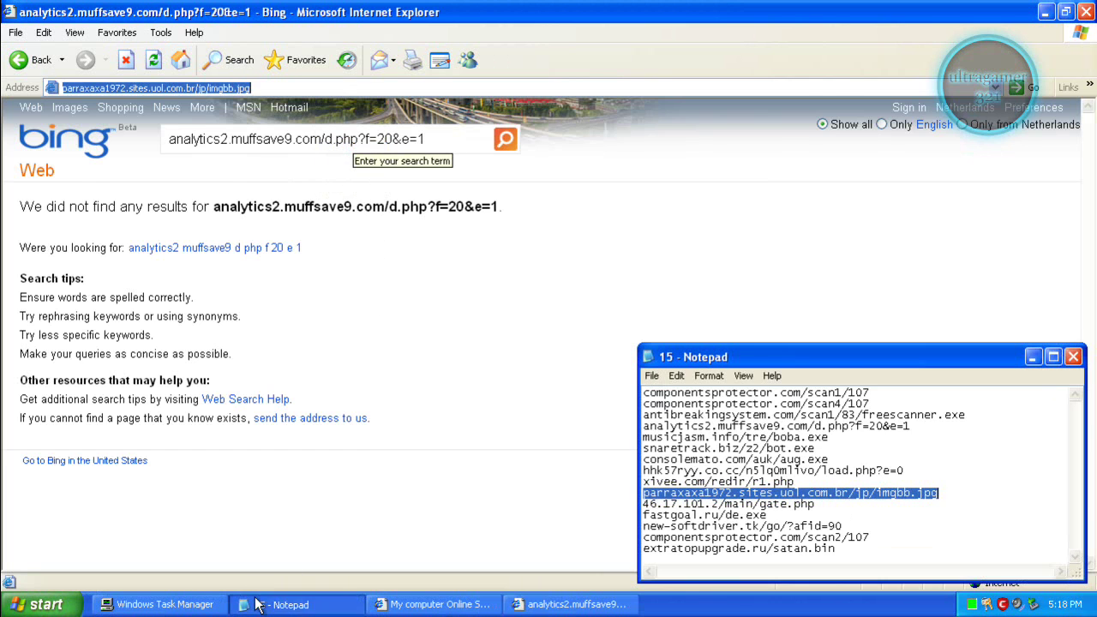
pyautogui.doubleClick(733, 506)
pyautogui.rightClick(735, 504)
pyautogui.click(763, 549)
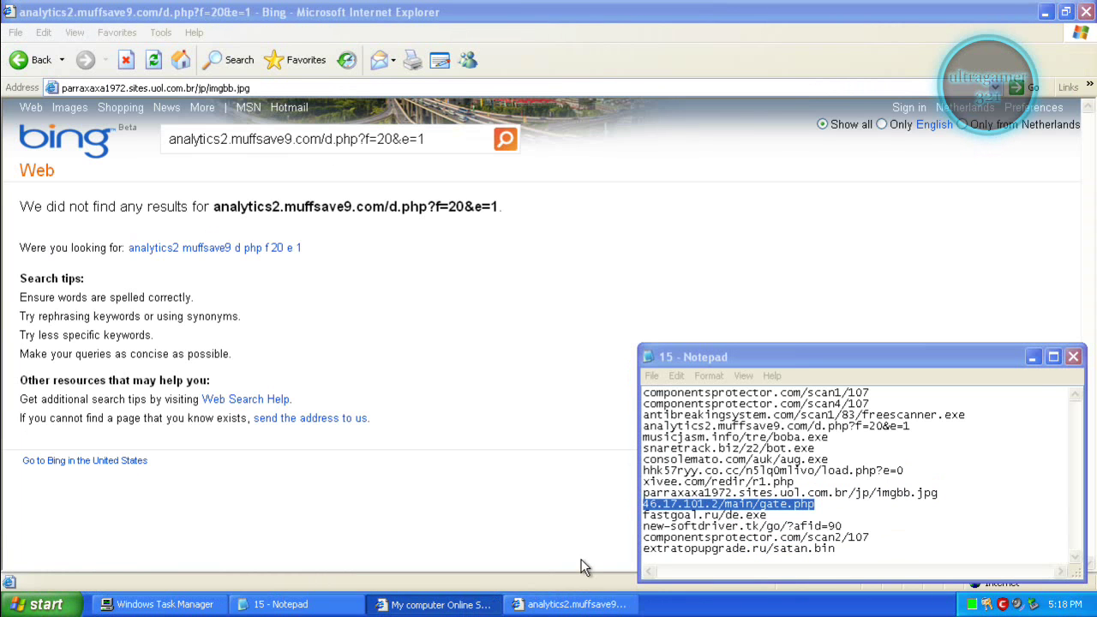
# Step: Look through the imgbb.jpg page in the second browser window, and load 46.17.101.2/main/gate.php there
pyautogui.click(543, 597)
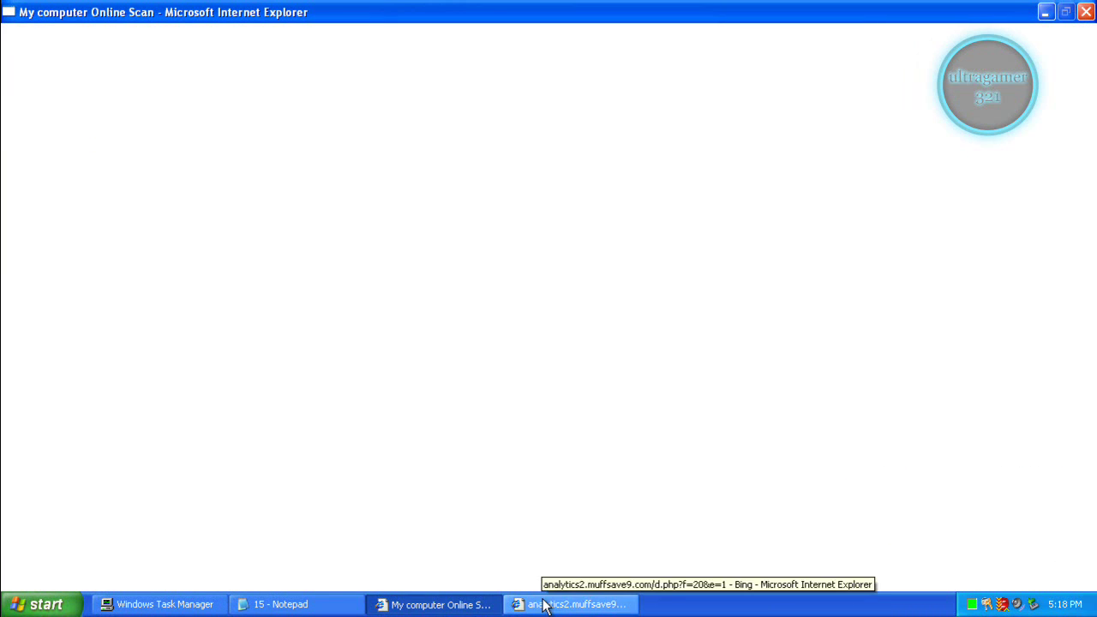
pyautogui.click(536, 604)
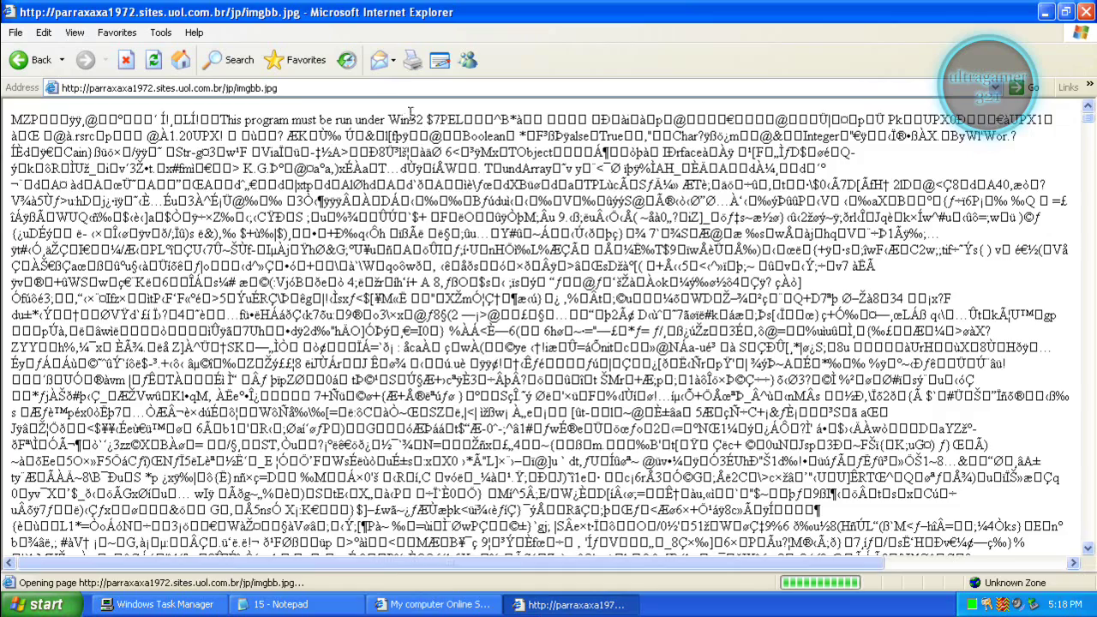
pyautogui.scroll(-8, 540, 325)
pyautogui.scroll(-6, 540, 326)
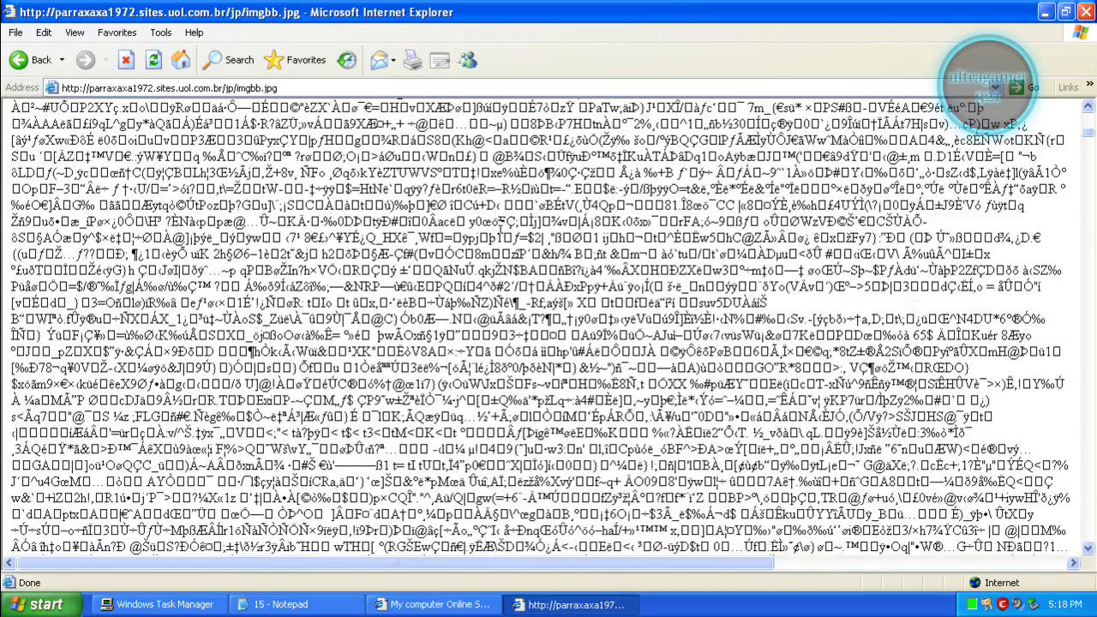
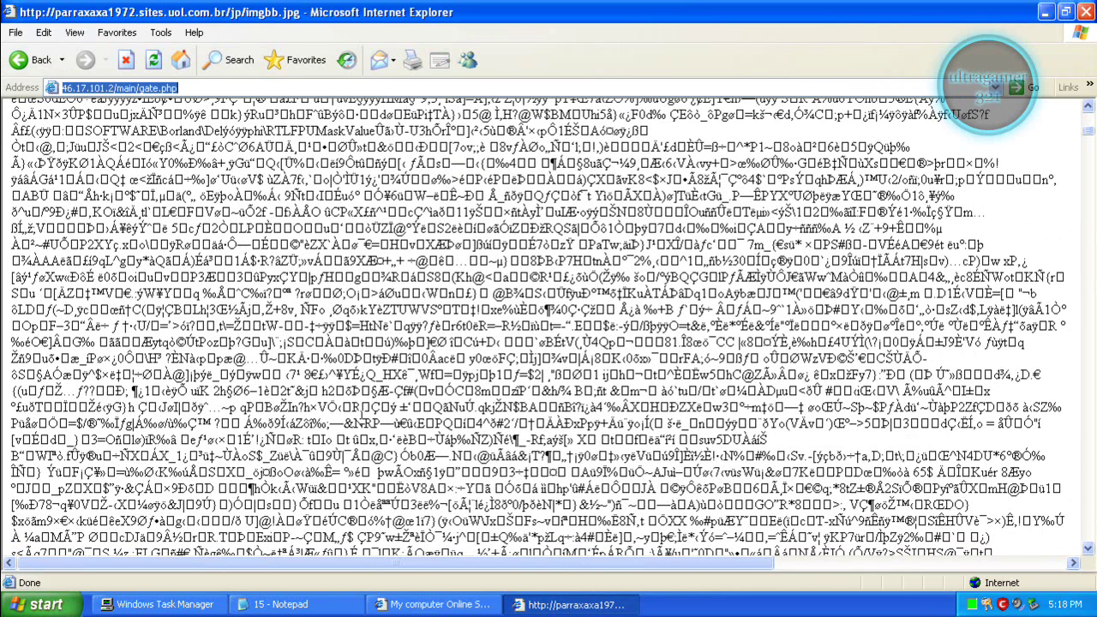
pyautogui.click(467, 605)
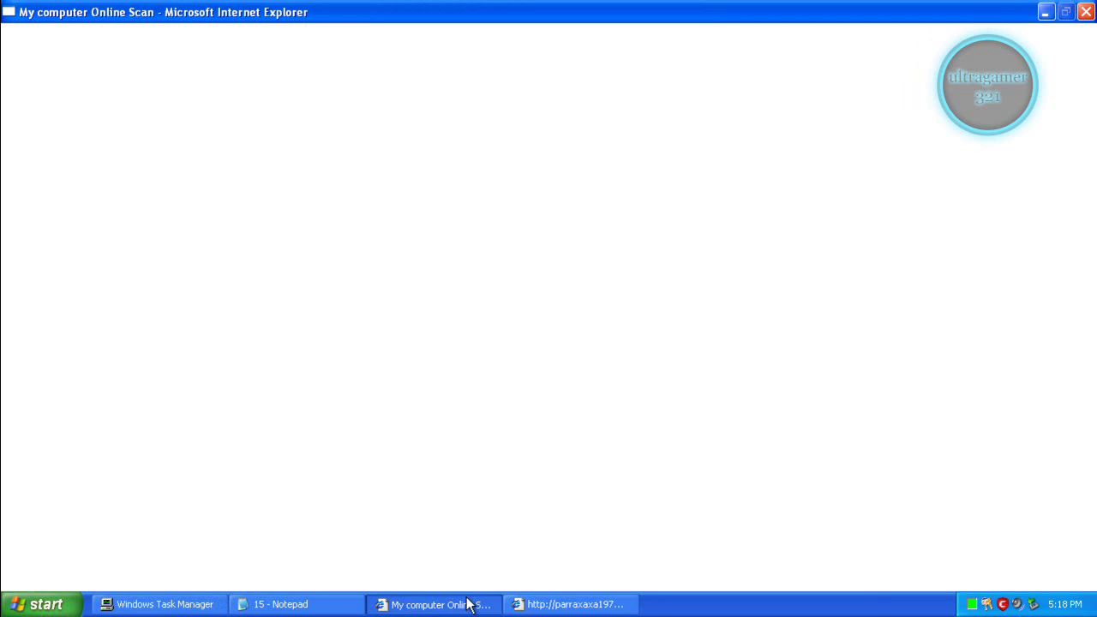
pyautogui.click(548, 604)
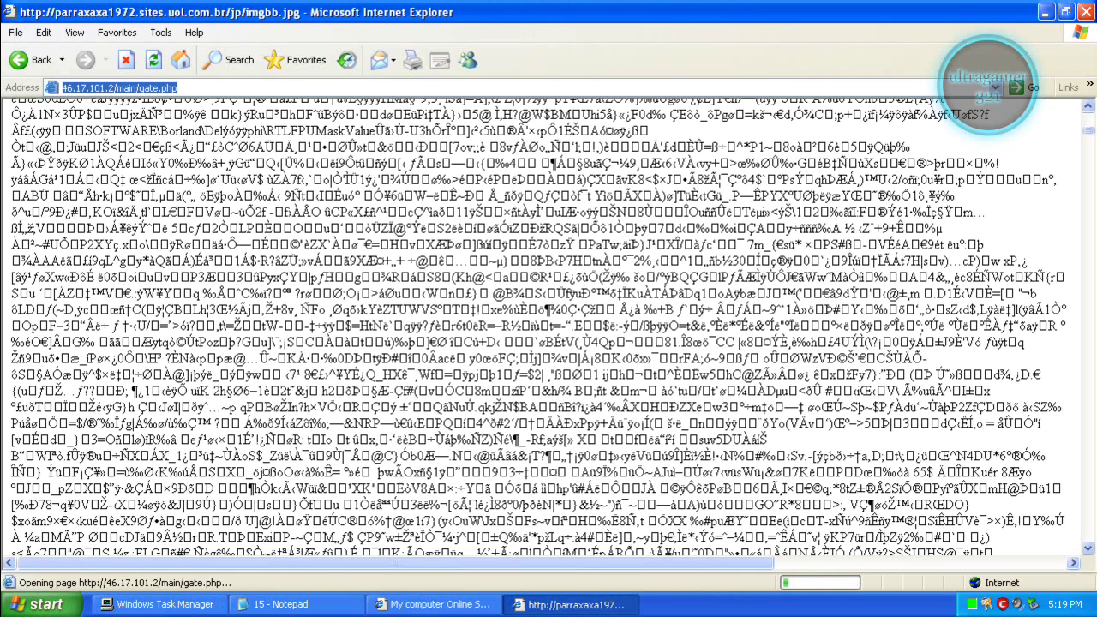
# Step: Copy the address fastgoal.ru/de.exe from the list and minimize the text file
pyautogui.click(276, 605)
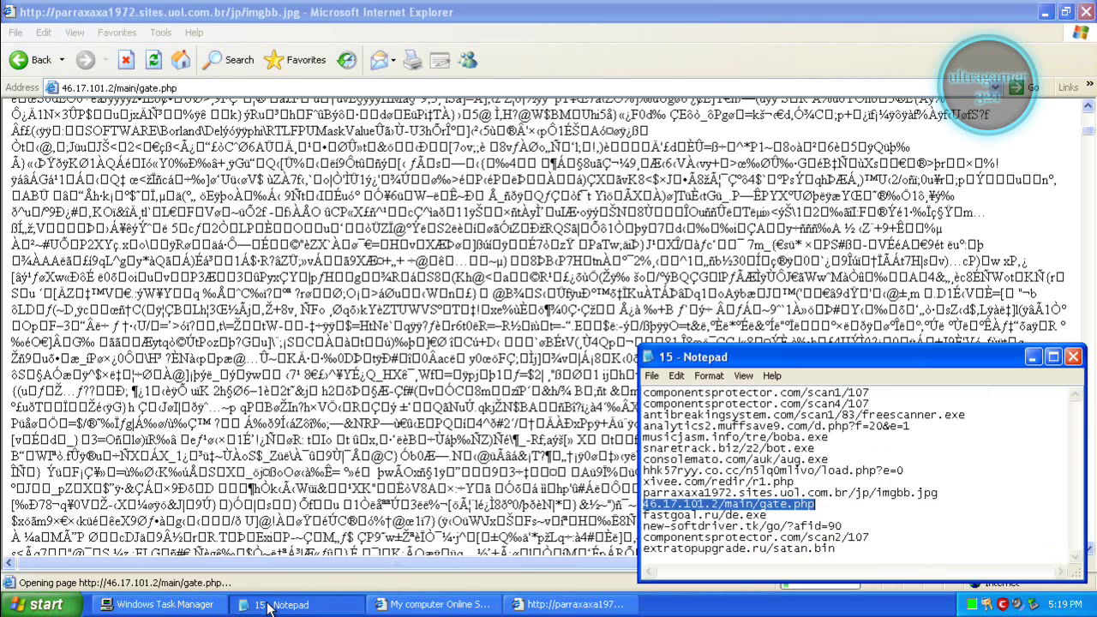
pyautogui.doubleClick(699, 515)
pyautogui.rightClick(698, 516)
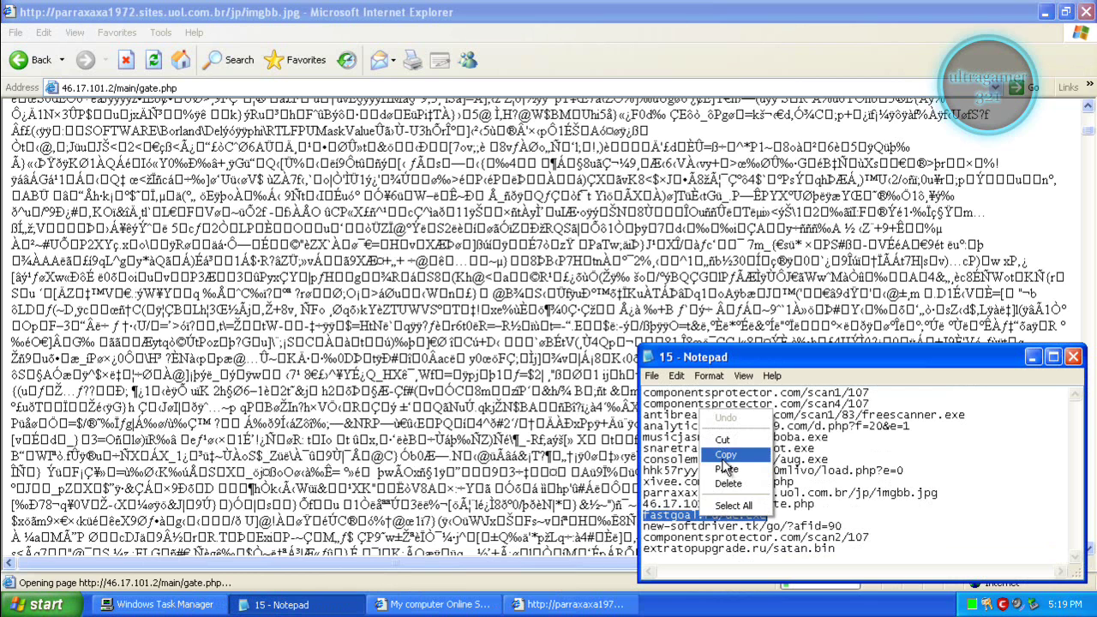
pyautogui.click(722, 455)
pyautogui.click(741, 446)
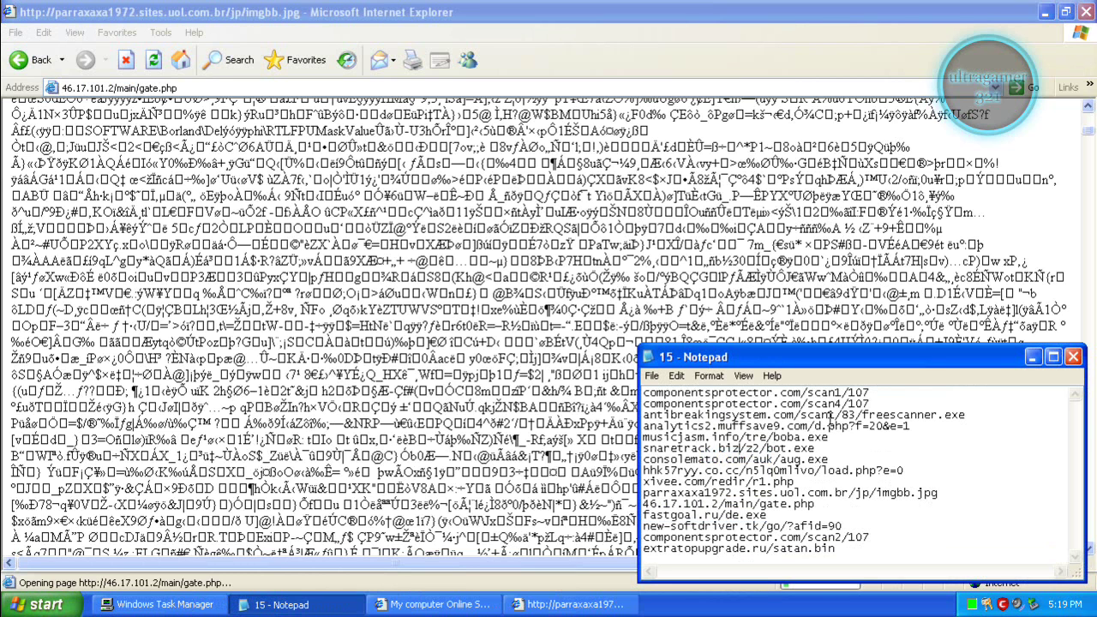
pyautogui.click(1034, 358)
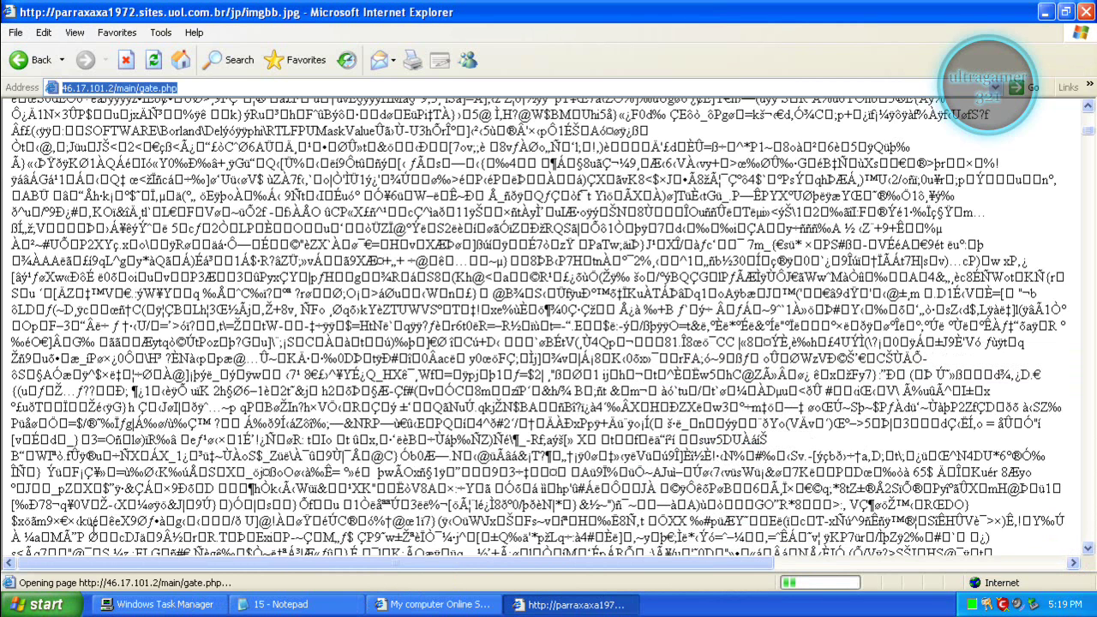
# Step: Replace the gate.php address in the second browser window with fastgoal.ru/de.exe and load it
pyautogui.click(437, 605)
pyautogui.click(461, 606)
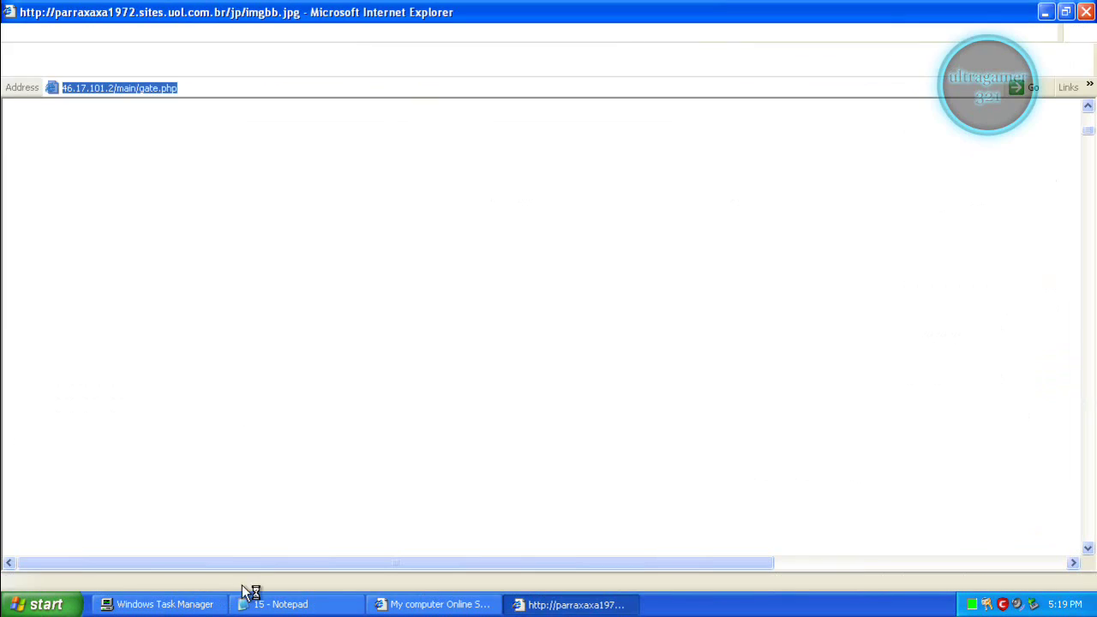
pyautogui.click(39, 604)
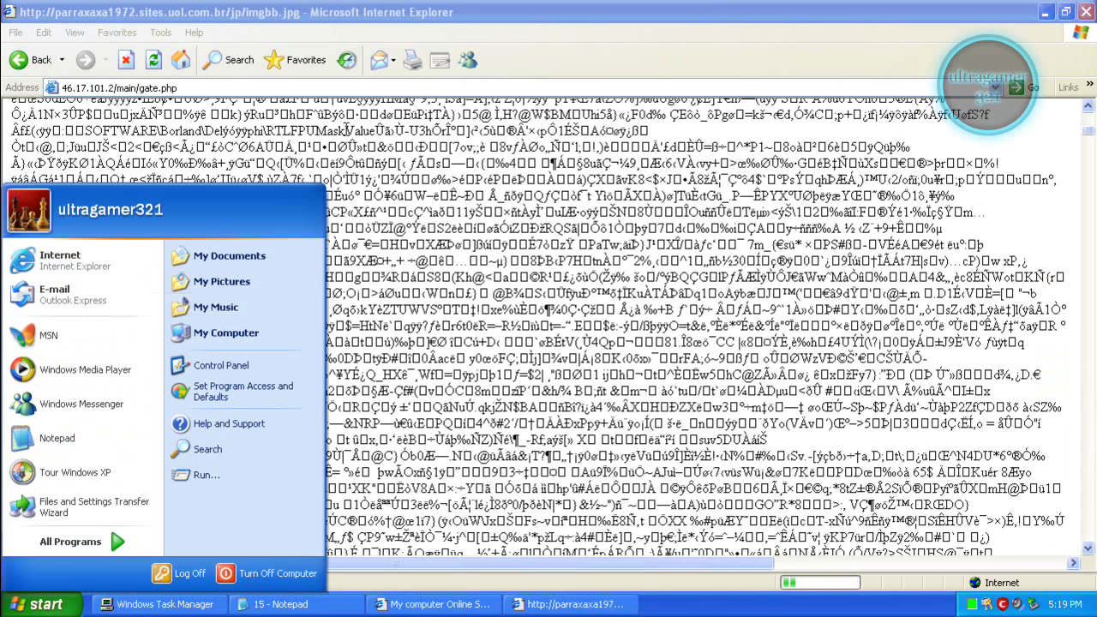
pyautogui.click(348, 84)
pyautogui.click(343, 85)
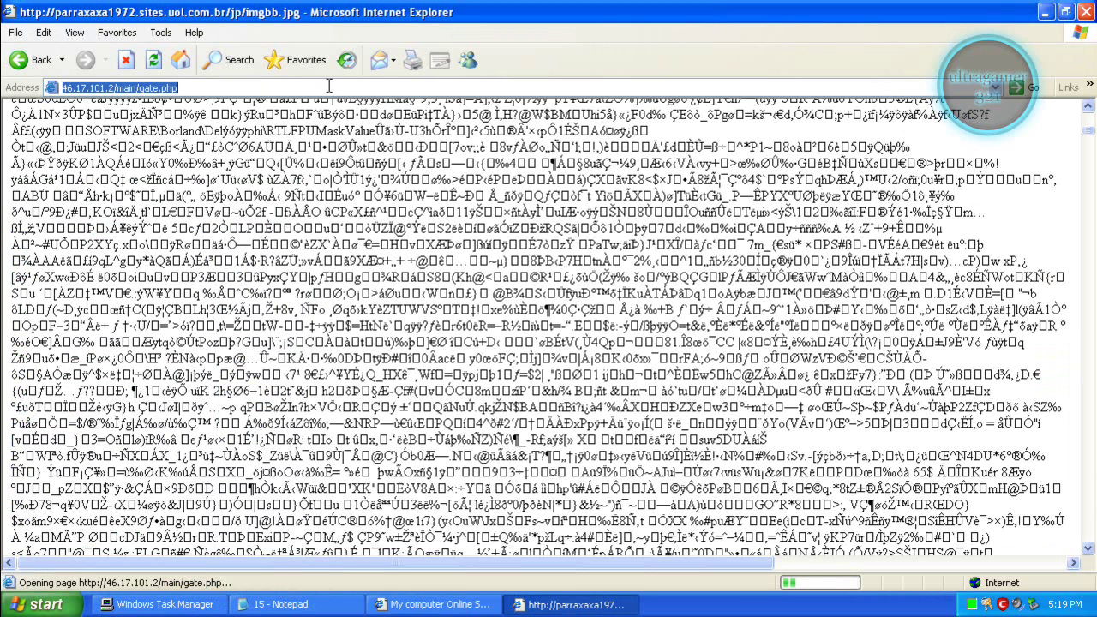
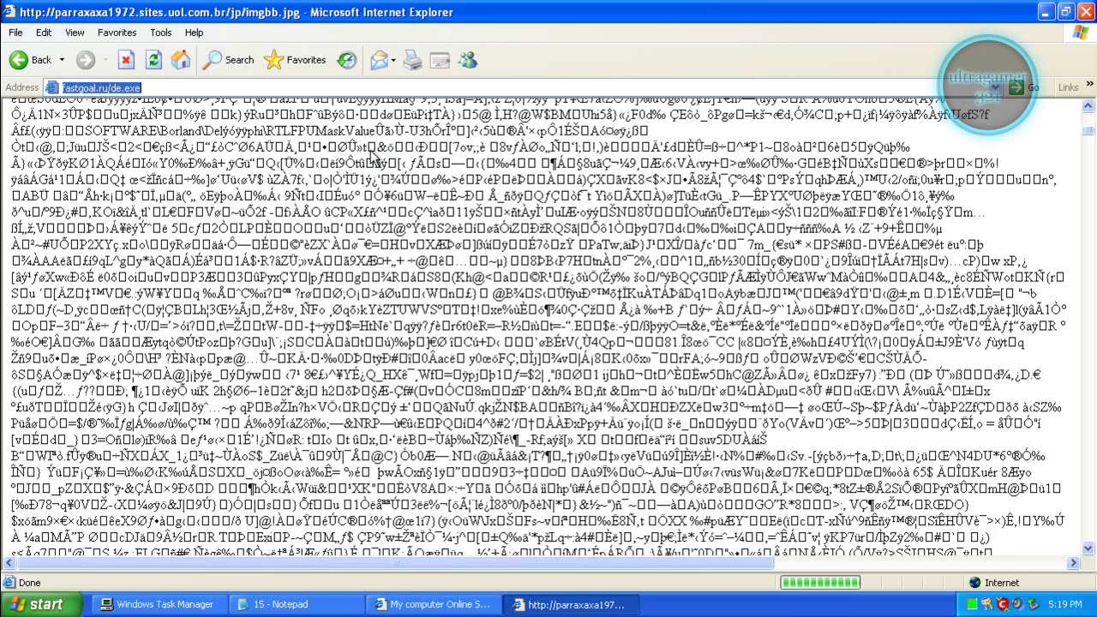
# Step: Copy the address new-softdriver.tk/go/?afid=90 from the list in the text file
pyautogui.click(283, 604)
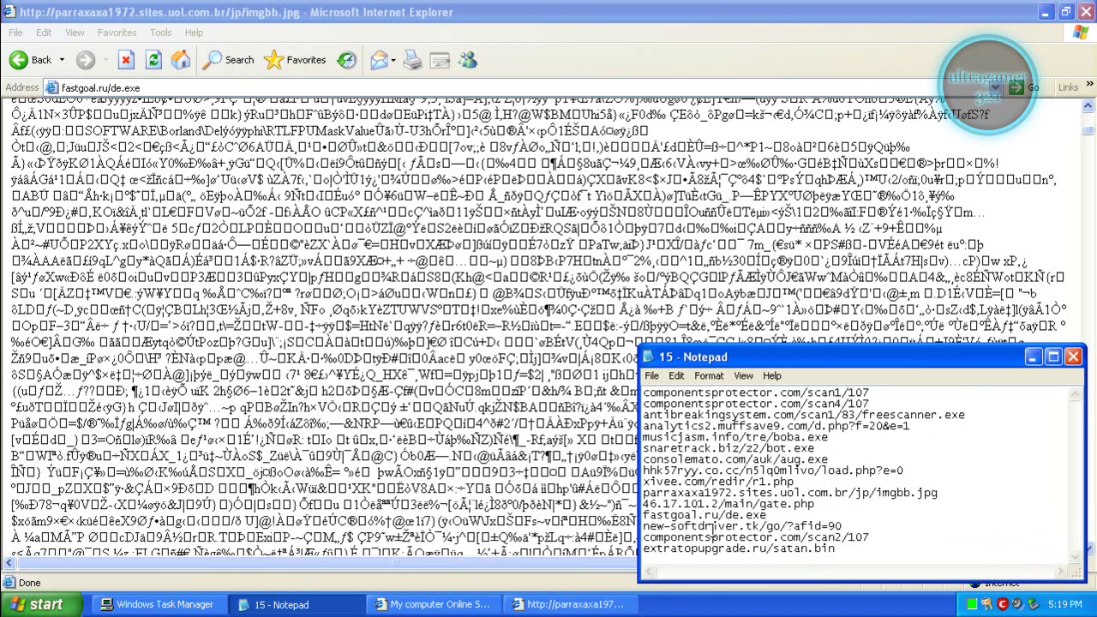
pyautogui.doubleClick(713, 527)
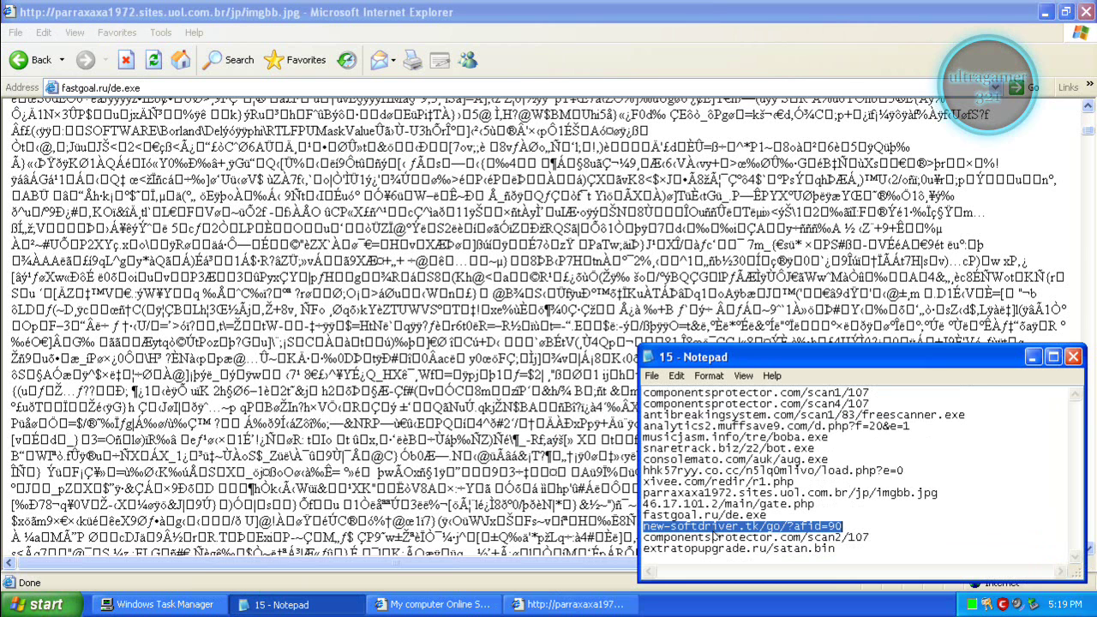
pyautogui.rightClick(713, 528)
pyautogui.click(729, 470)
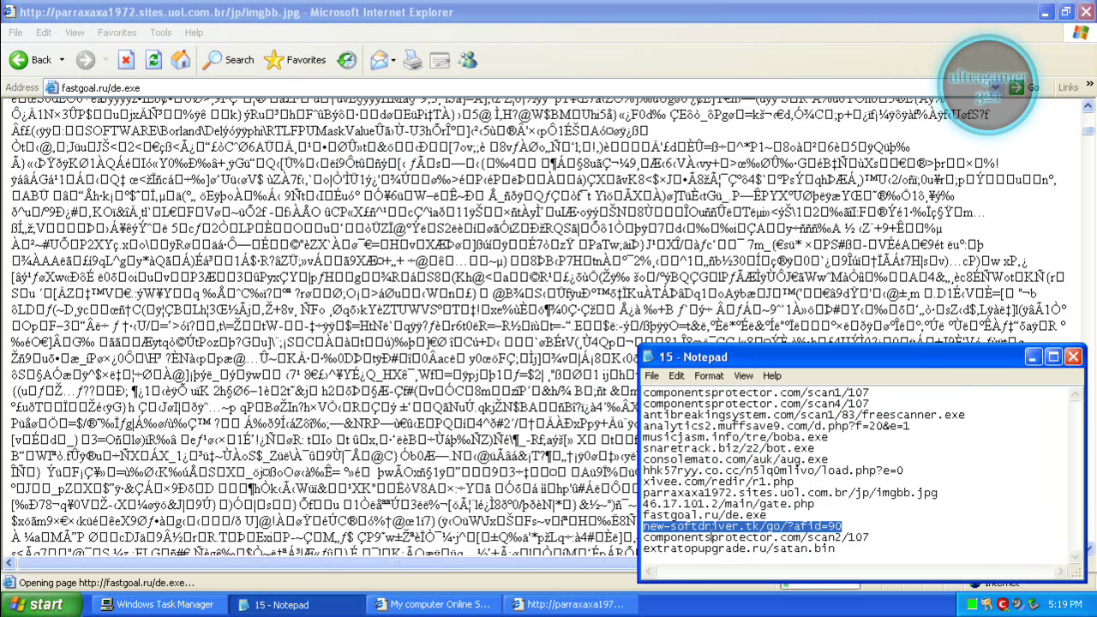
pyautogui.click(714, 530)
# Step: Open an additional Internet Explorer window
pyautogui.click(433, 604)
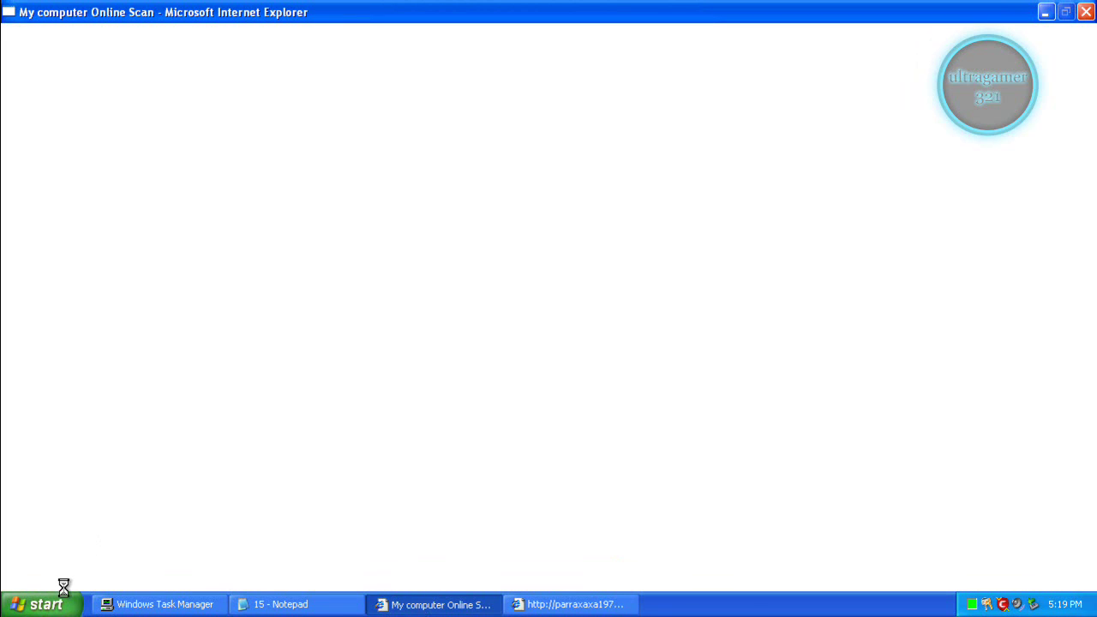
pyautogui.click(43, 605)
pyautogui.click(121, 266)
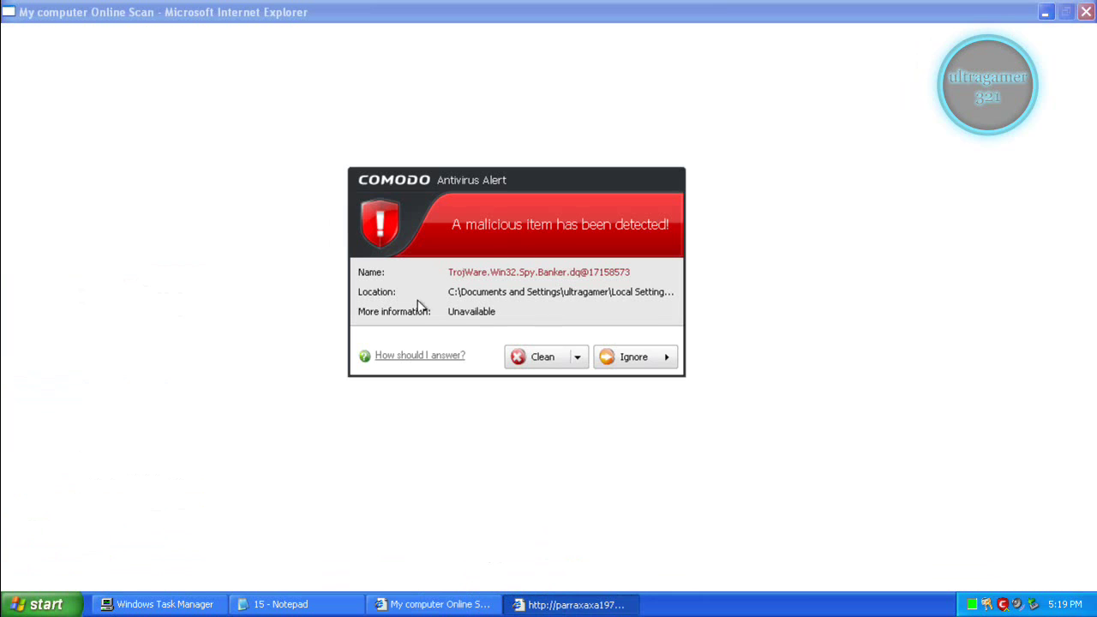
# Step: Clean the malicious item reported in the COMODO Antivirus alert, and return to the open browser windows
pyautogui.click(538, 363)
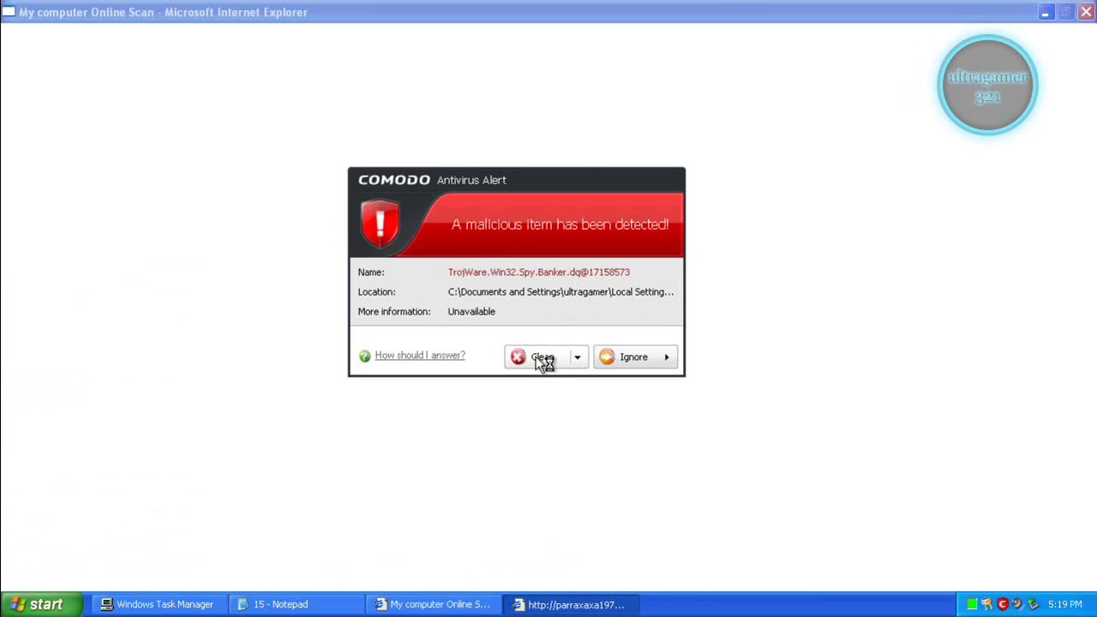
pyautogui.click(440, 604)
pyautogui.click(668, 605)
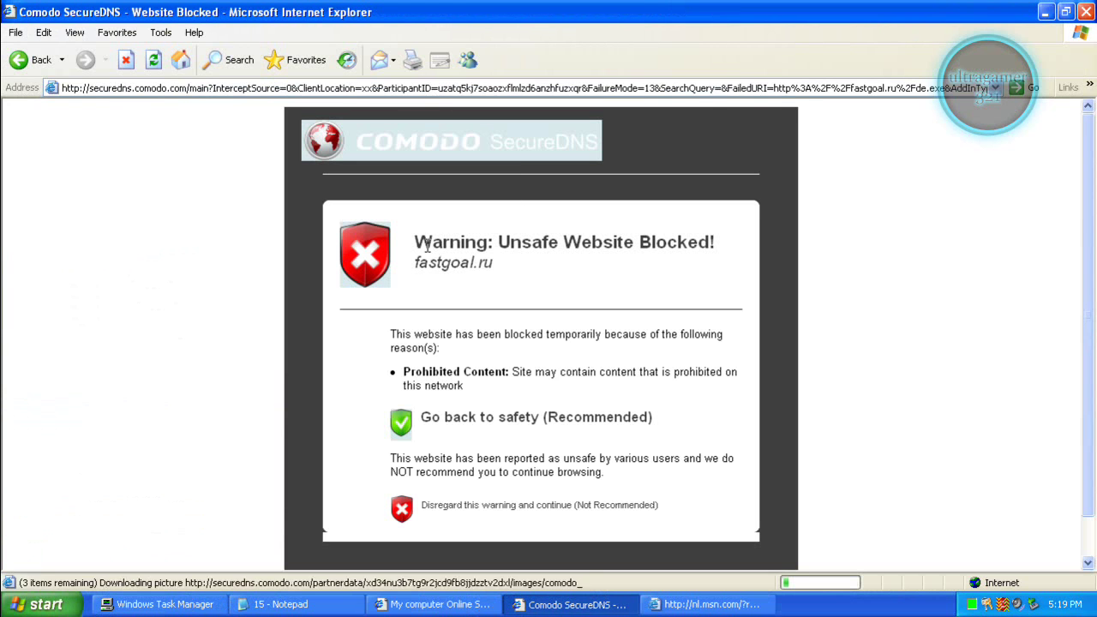
# Step: Examine the COMODO SecureDNS warning page for fastgoal.ru, highlighting its heading
pyautogui.moveTo(415, 242); pyautogui.dragTo(588, 273)
pyautogui.click(588, 273)
pyautogui.scroll(1, 588, 272)
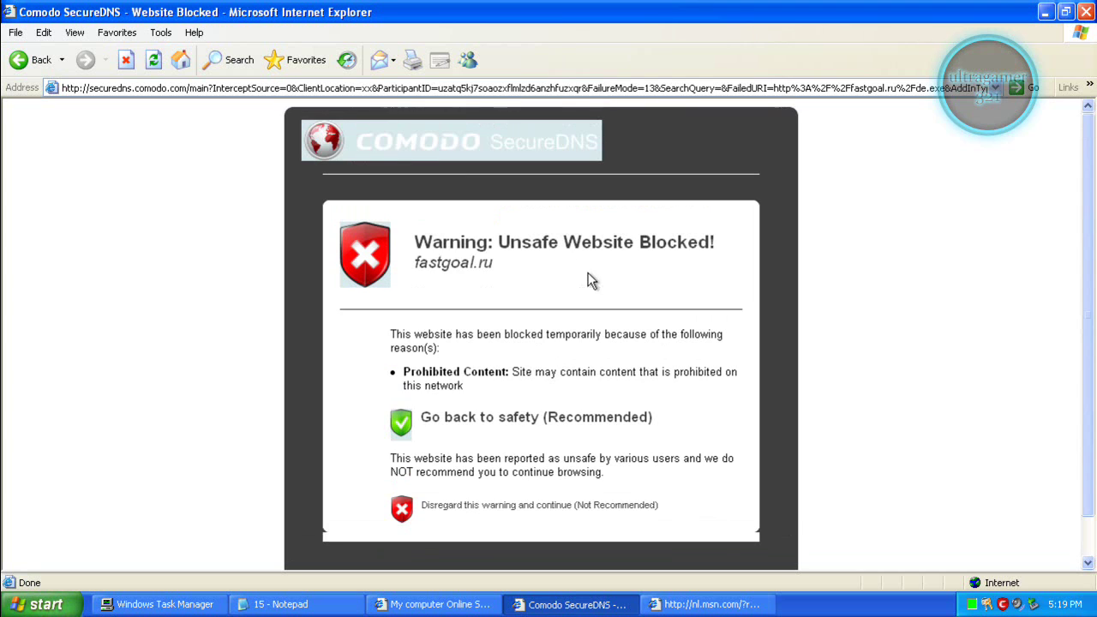
pyautogui.moveTo(440, 242); pyautogui.dragTo(477, 243)
pyautogui.click(558, 256)
# Step: Replace the blocked page's address with new-softdriver.tk/go/?afid=90 and load it
pyautogui.click(474, 83)
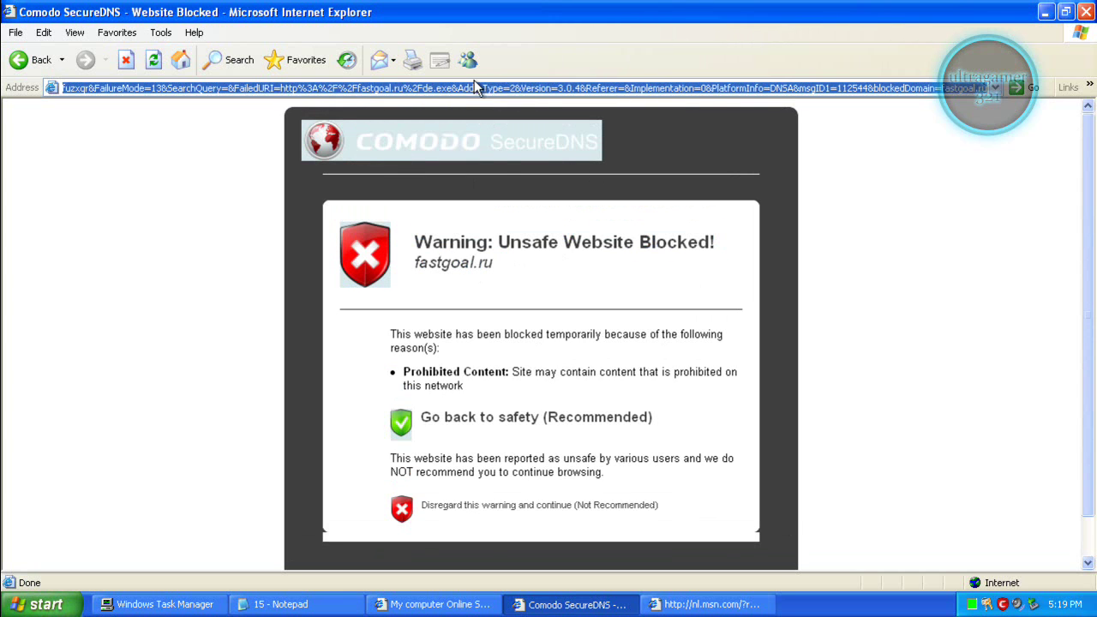
pyautogui.rightClick(475, 84)
pyautogui.click(503, 146)
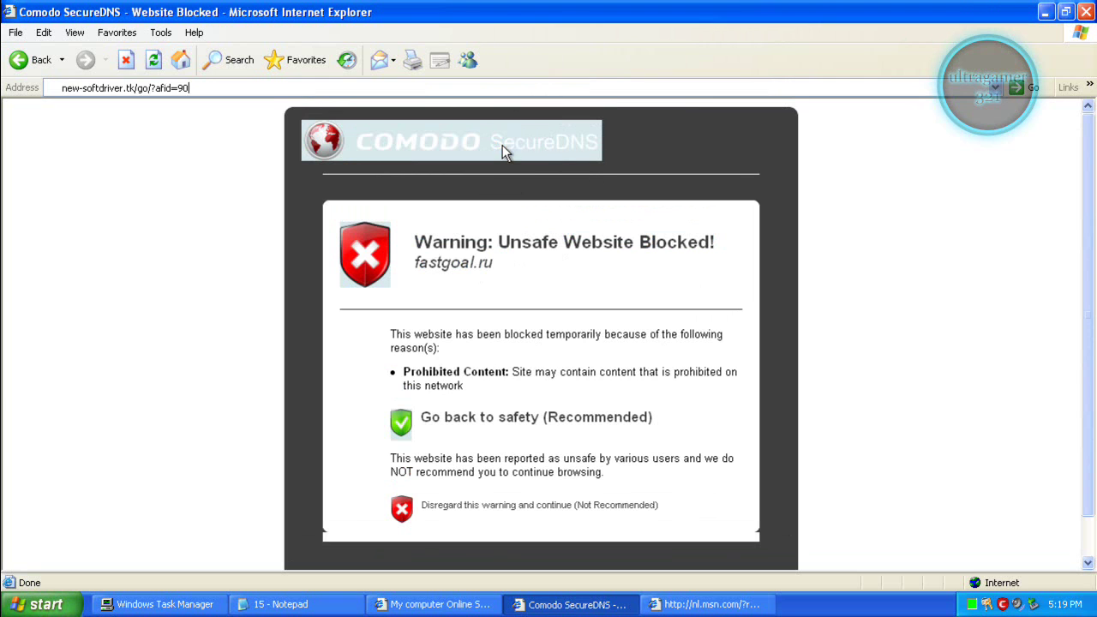
pyautogui.press('Return')
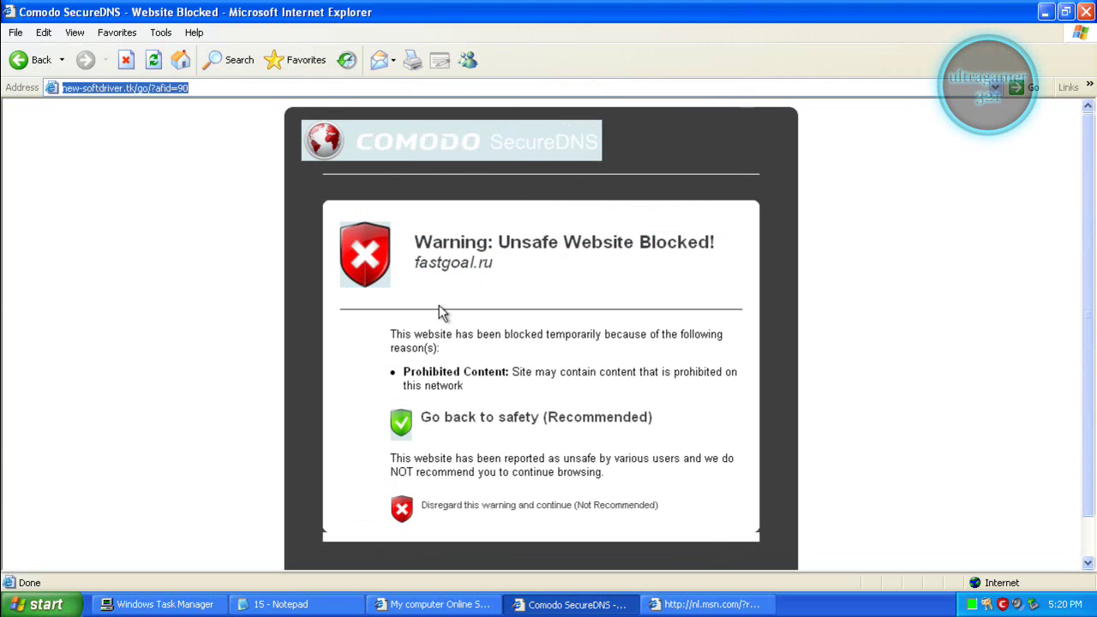
# Step: Copy the address componentsprotector.com/scan2/107 from the list in the text file
pyautogui.click(330, 605)
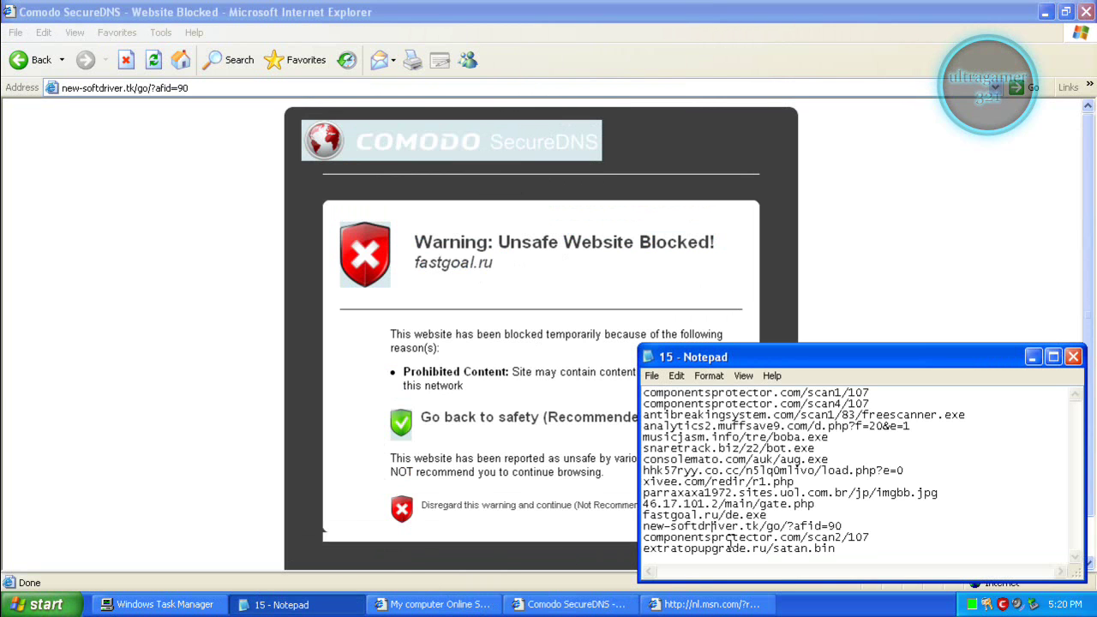
pyautogui.doubleClick(731, 537)
pyautogui.rightClick(732, 538)
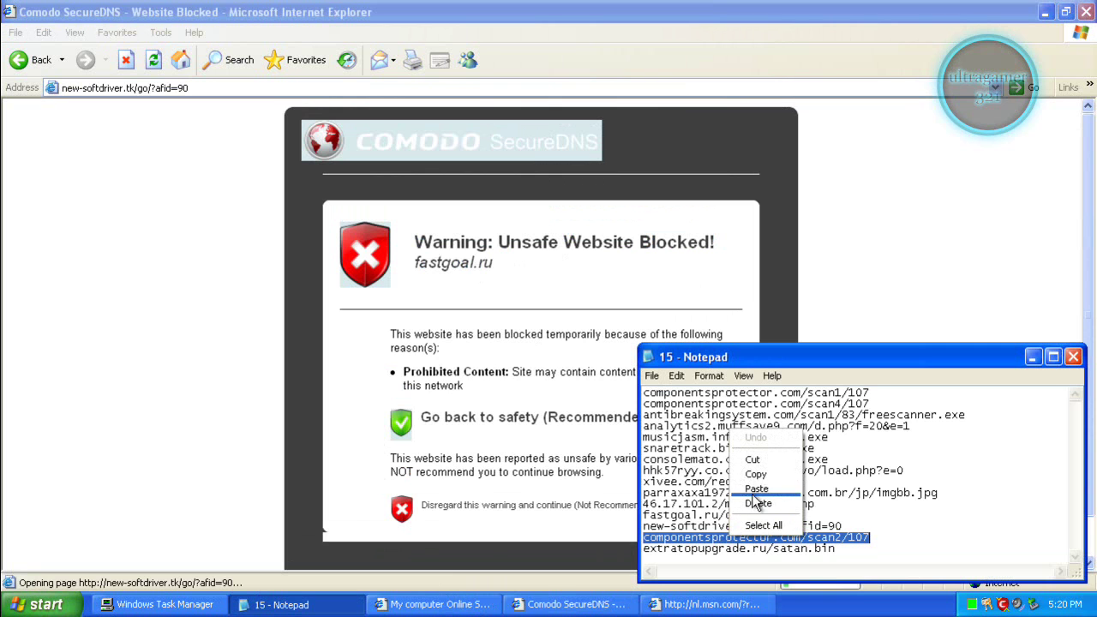
pyautogui.click(751, 476)
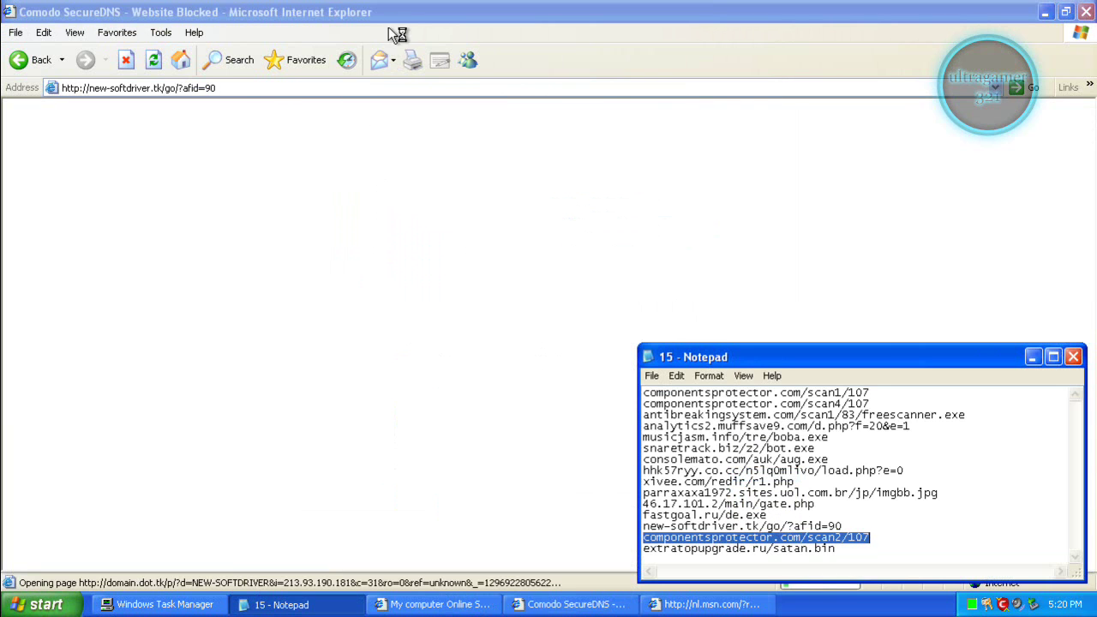
# Step: Load the copied address componentsprotector.com/scan2/107 in the browser window showing the MSN homepage
pyautogui.click(412, 60)
pyautogui.click(465, 604)
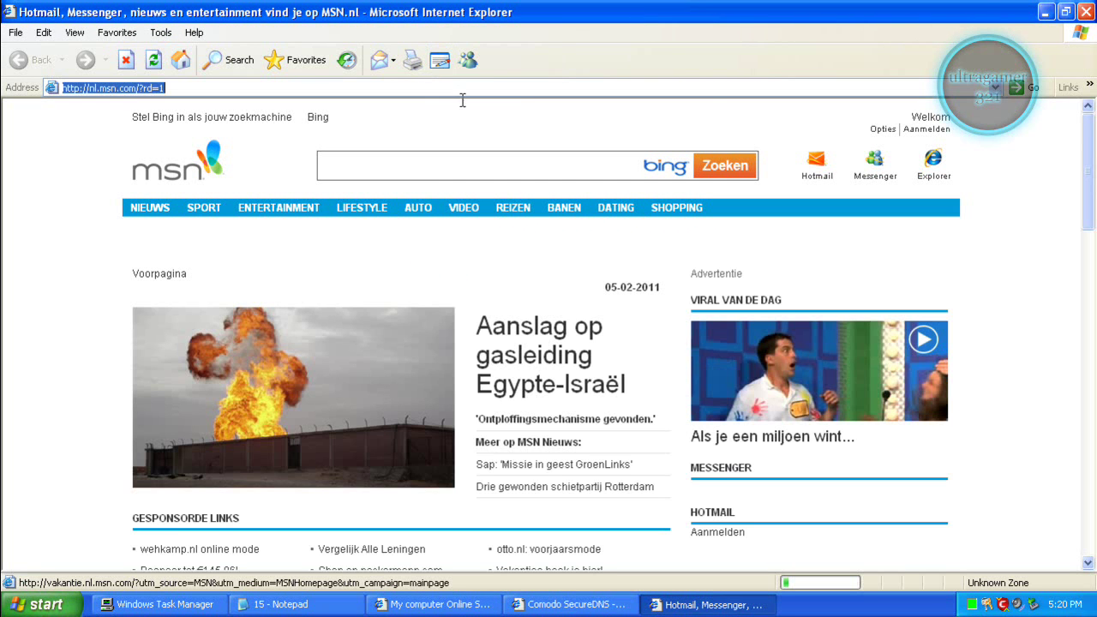
pyautogui.rightClick(477, 114)
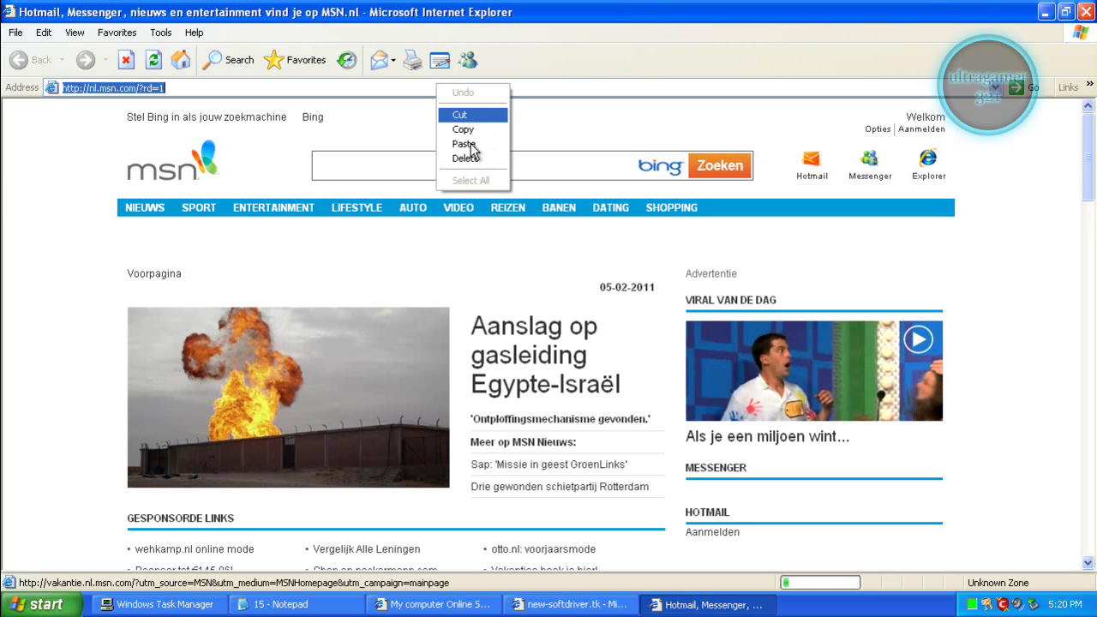
pyautogui.click(464, 144)
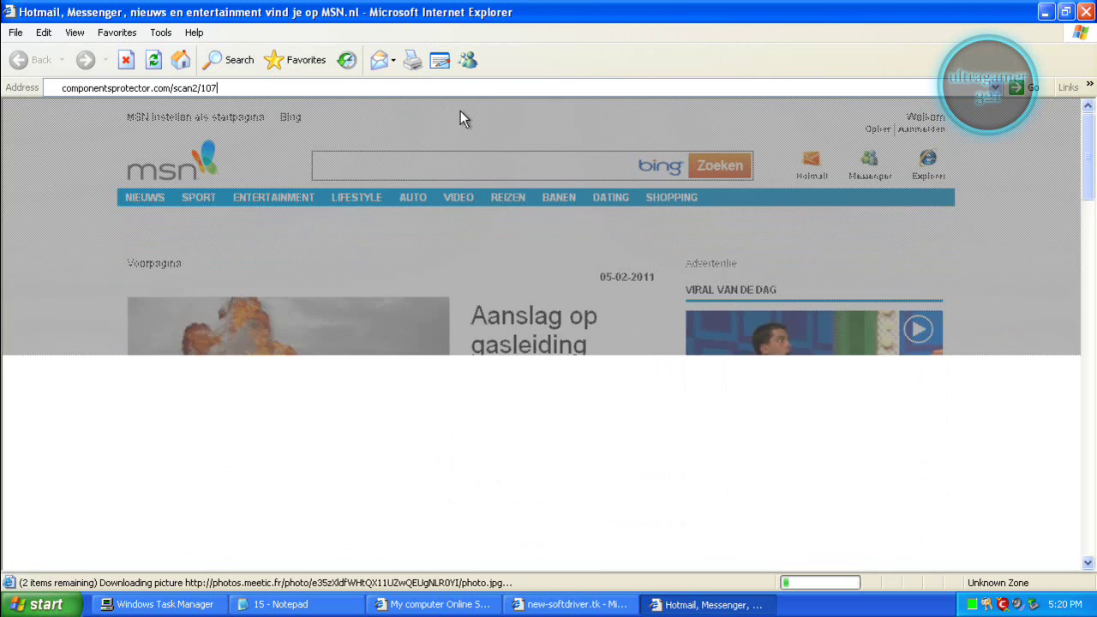
pyautogui.press('Return')
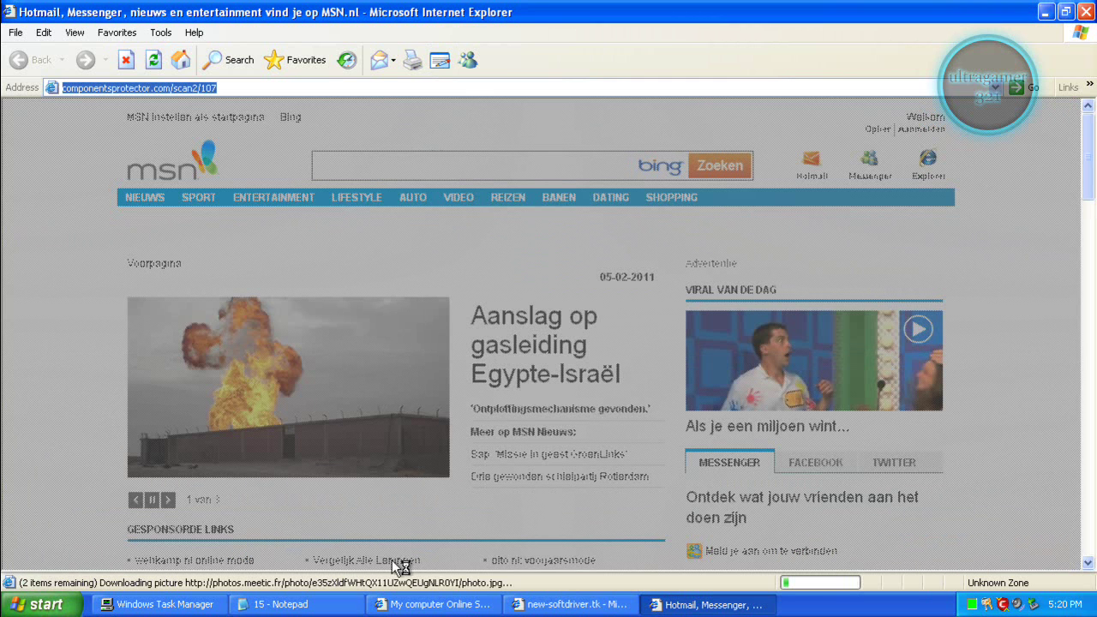
# Step: Copy the address extratopupgrade.ru/satan.bin from the list in the text file
pyautogui.click(281, 605)
pyautogui.doubleClick(694, 548)
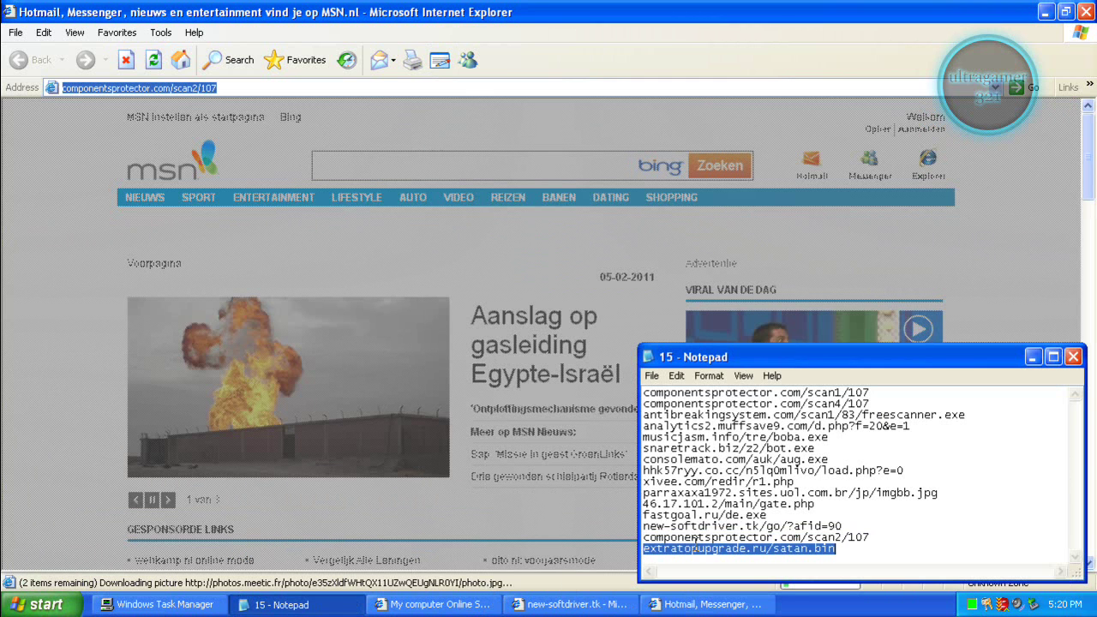
pyautogui.rightClick(694, 547)
pyautogui.click(731, 485)
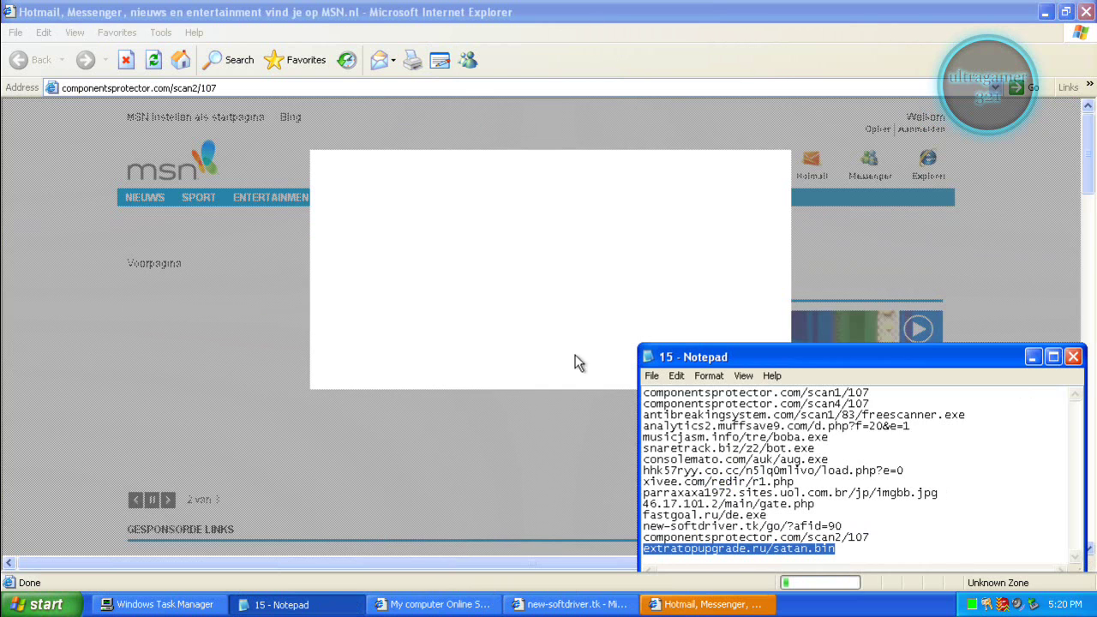
# Step: Return to the My computer Online Scan page and answer its message so the scan page loads
pyautogui.click(463, 606)
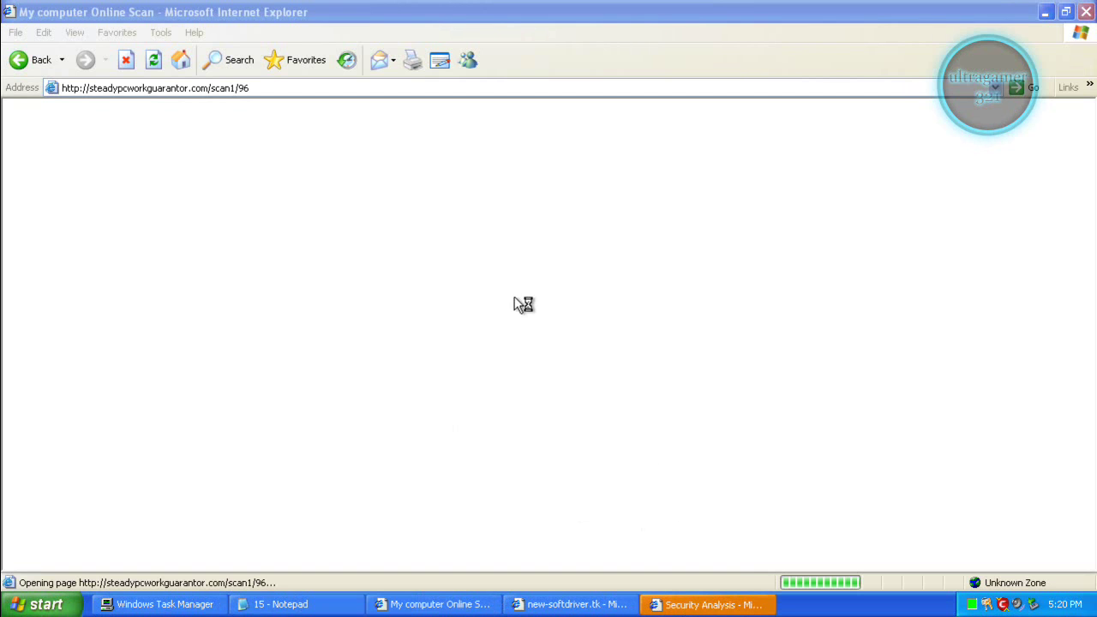
pyautogui.click(508, 353)
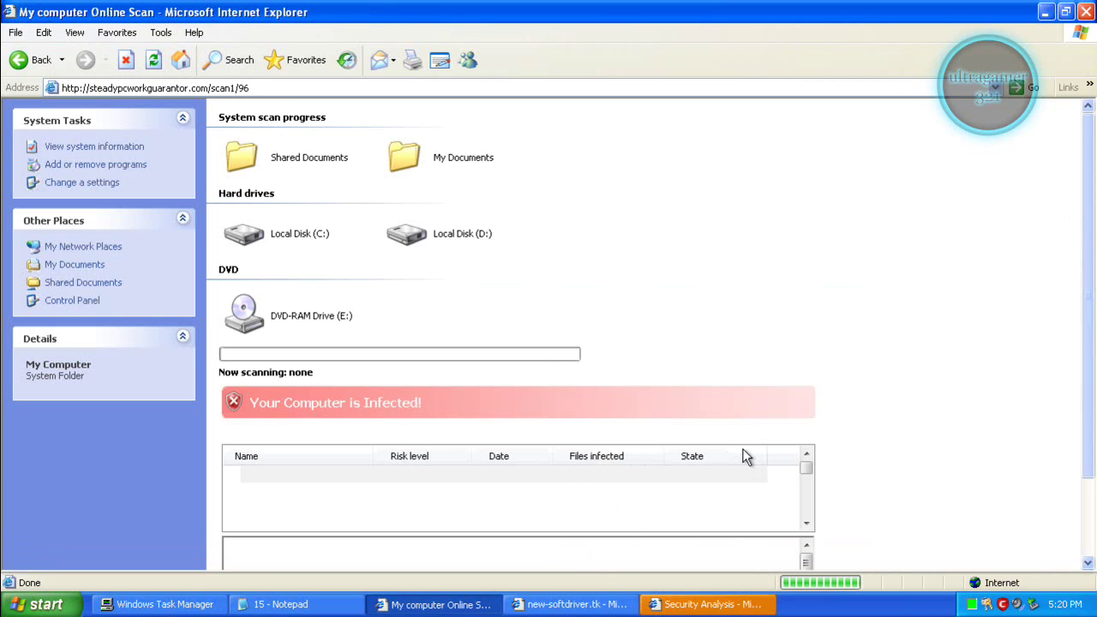
# Step: Load extratopupgrade.ru/satan.bin in the new-softdriver.tk browser window, and check the other open browser windows
pyautogui.click(683, 605)
pyautogui.click(613, 605)
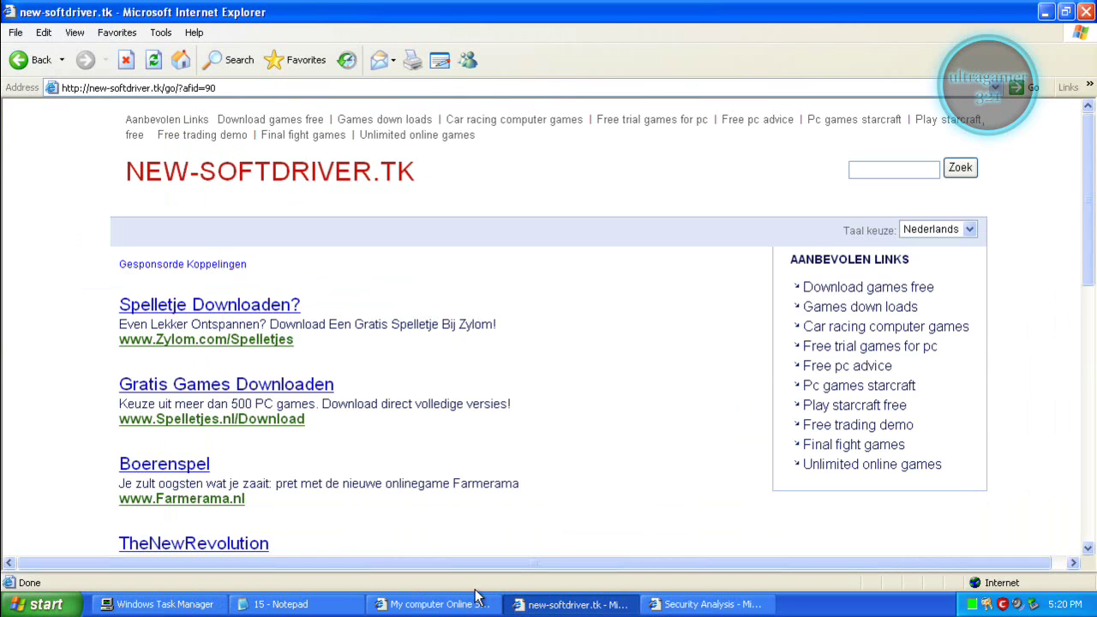
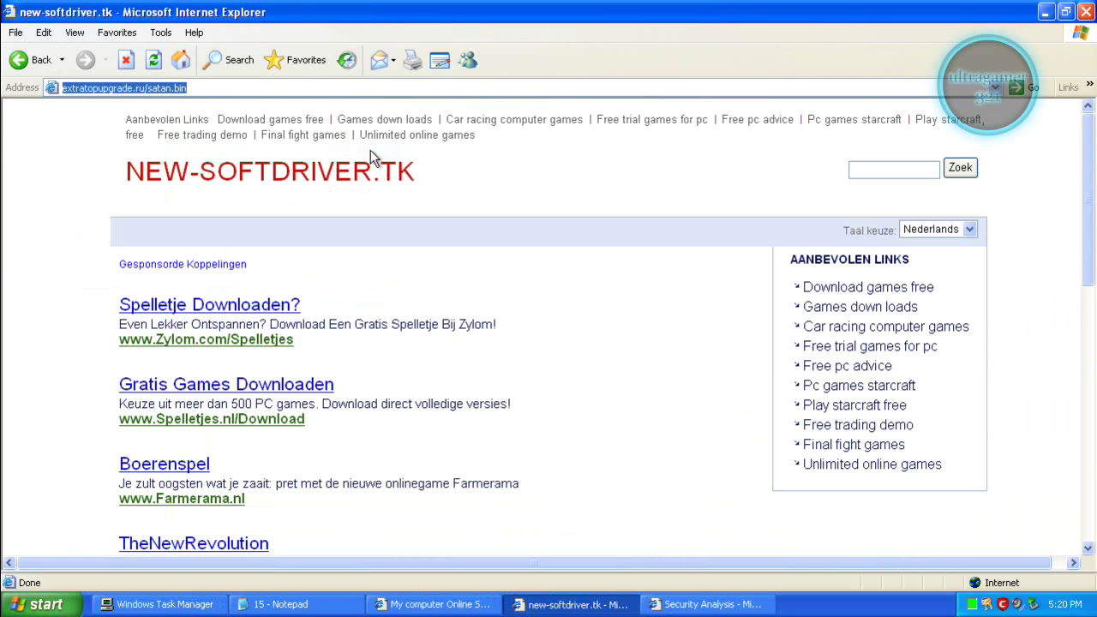
pyautogui.click(406, 606)
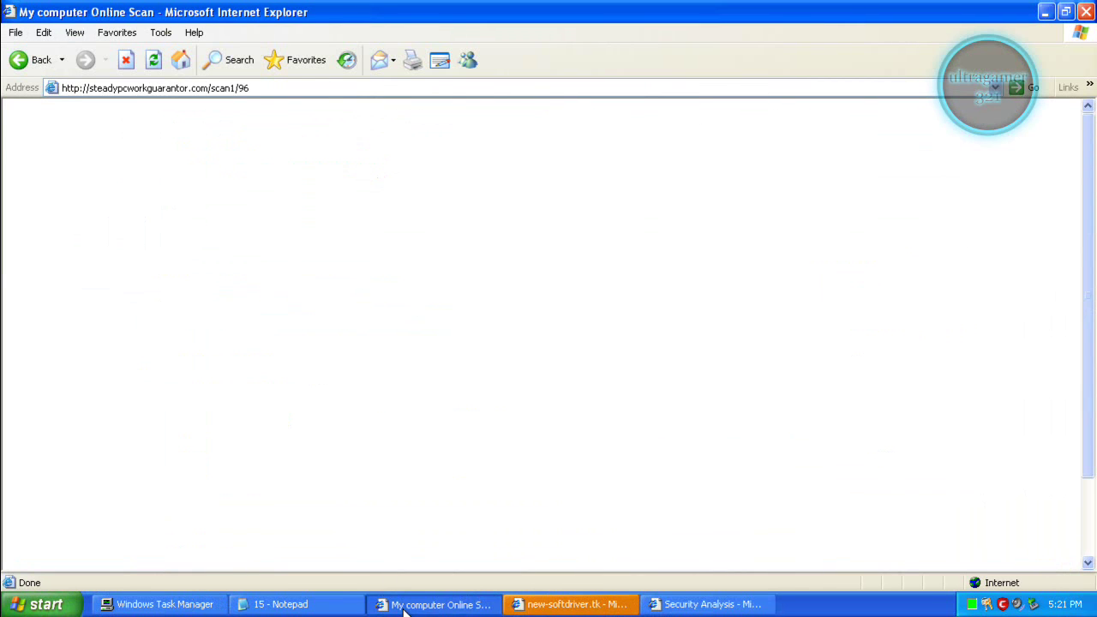
pyautogui.click(544, 605)
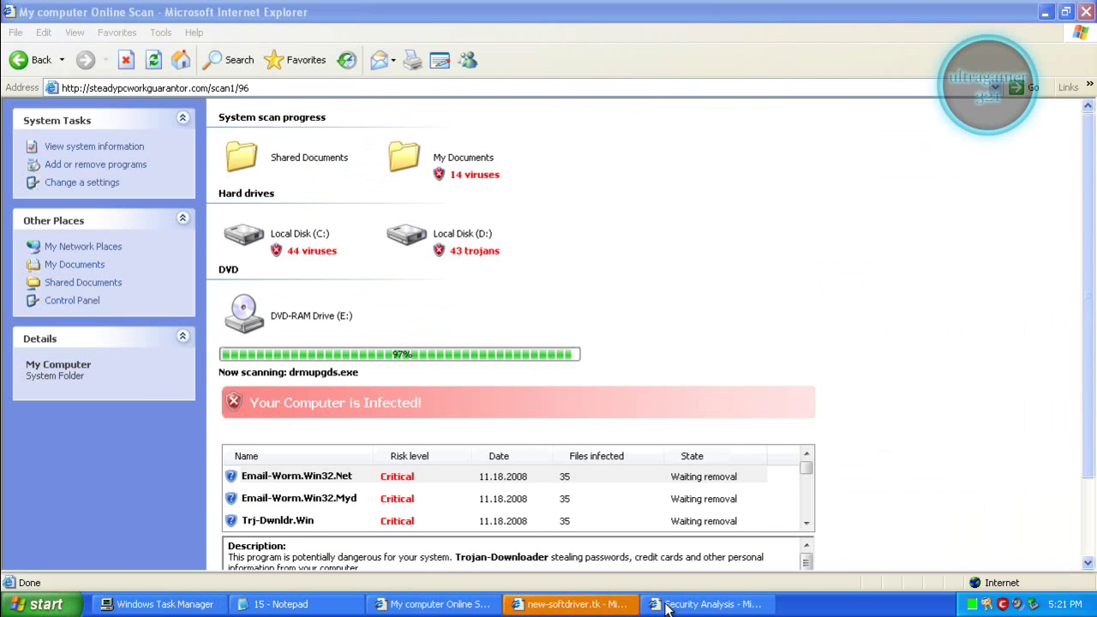
pyautogui.click(616, 606)
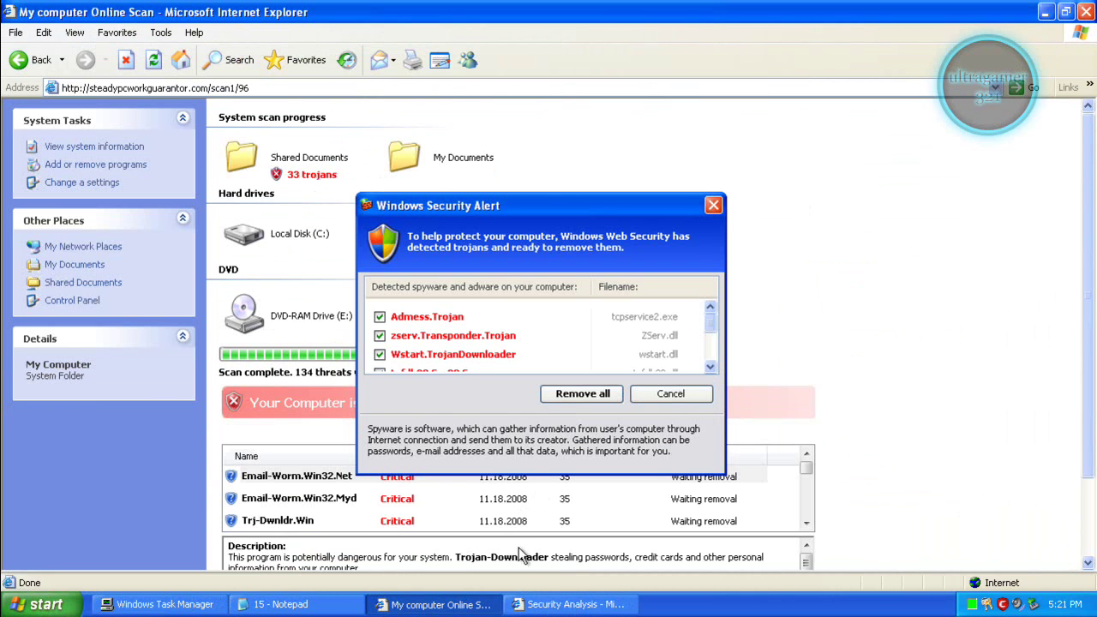
# Step: Try to close the Security Analysis browser window, ending the unresponsive program immediately
pyautogui.click(570, 604)
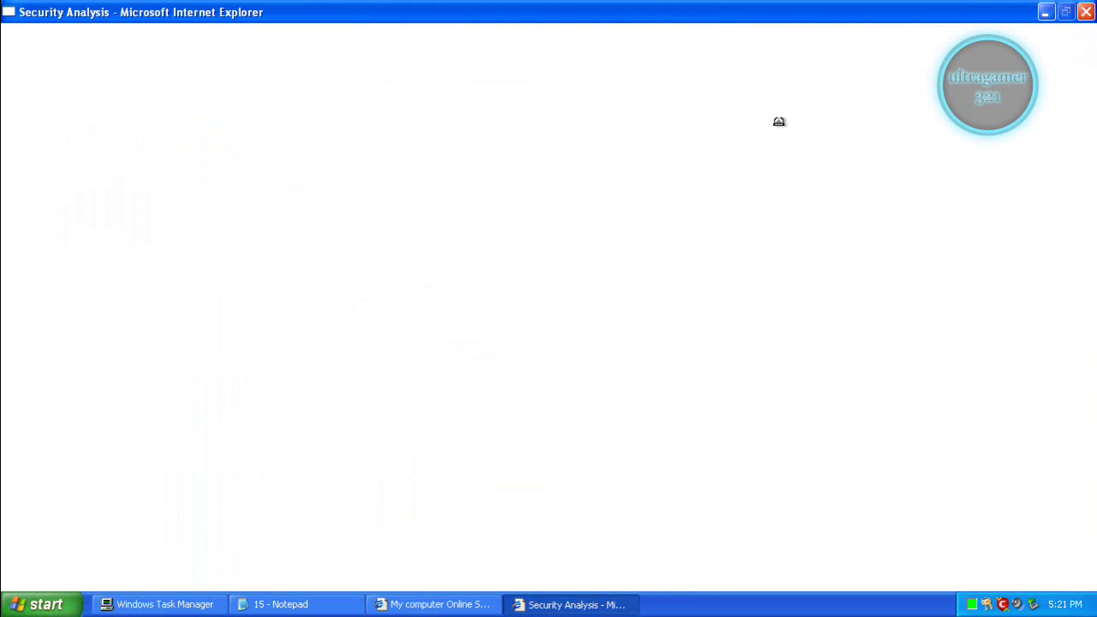
pyautogui.click(1085, 13)
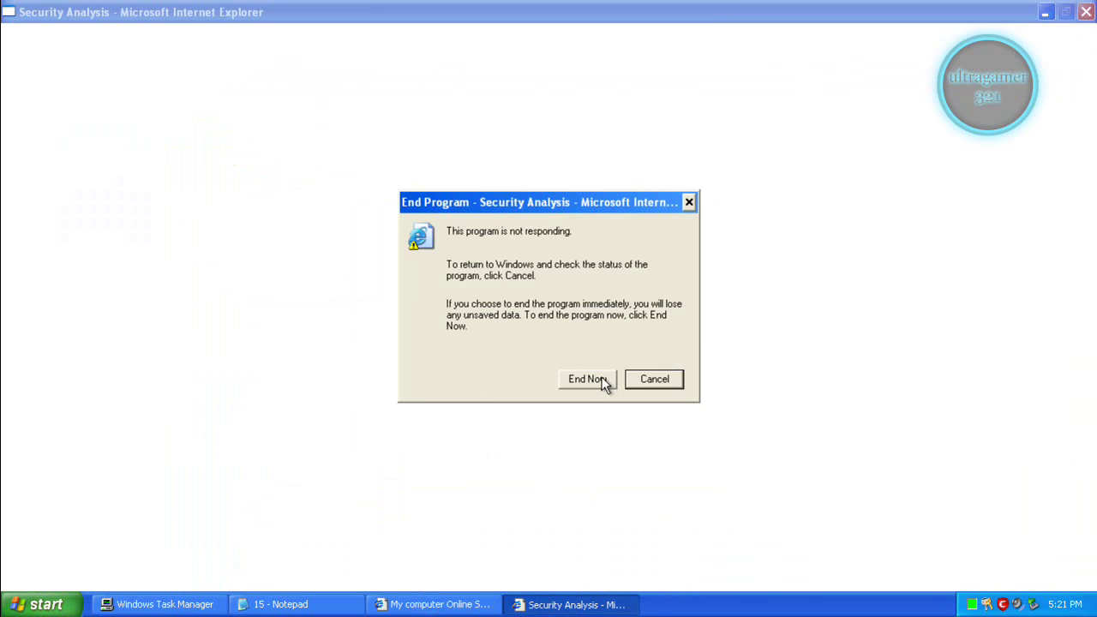
pyautogui.click(605, 381)
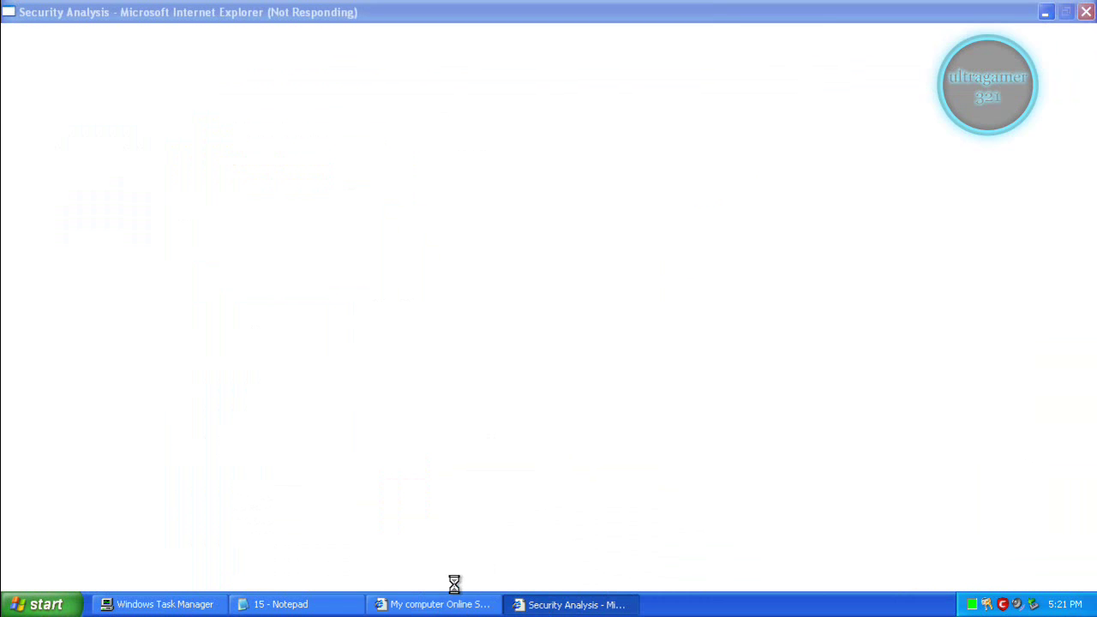
pyautogui.click(600, 605)
pyautogui.click(1045, 12)
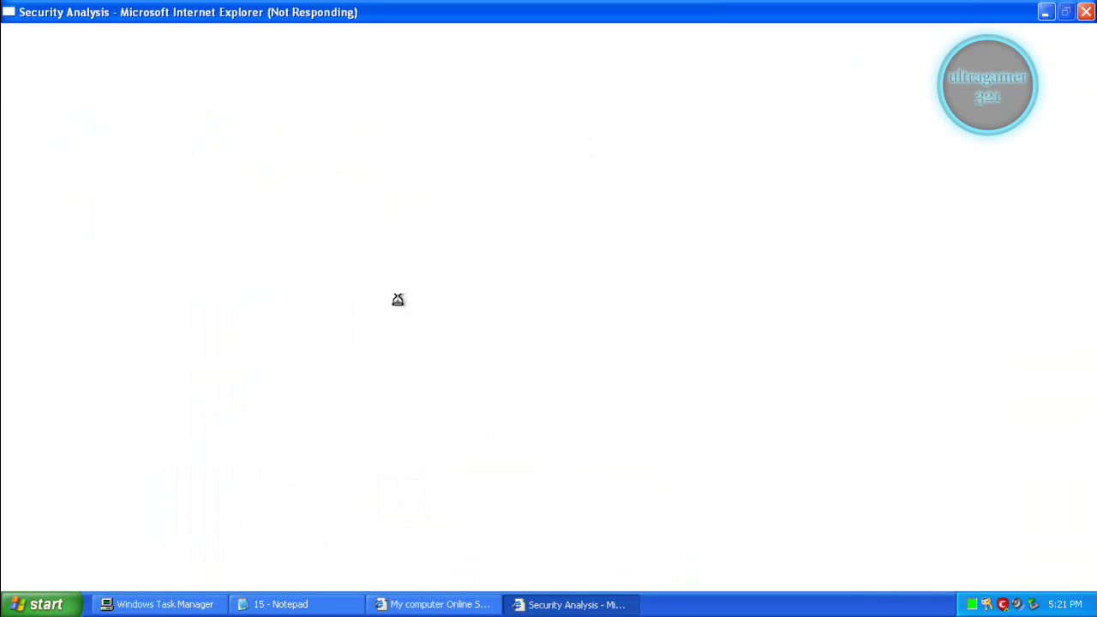
# Step: Accept the removal of all items in the online scan page's Windows Security Alert and run freescanner.exe
pyautogui.click(440, 603)
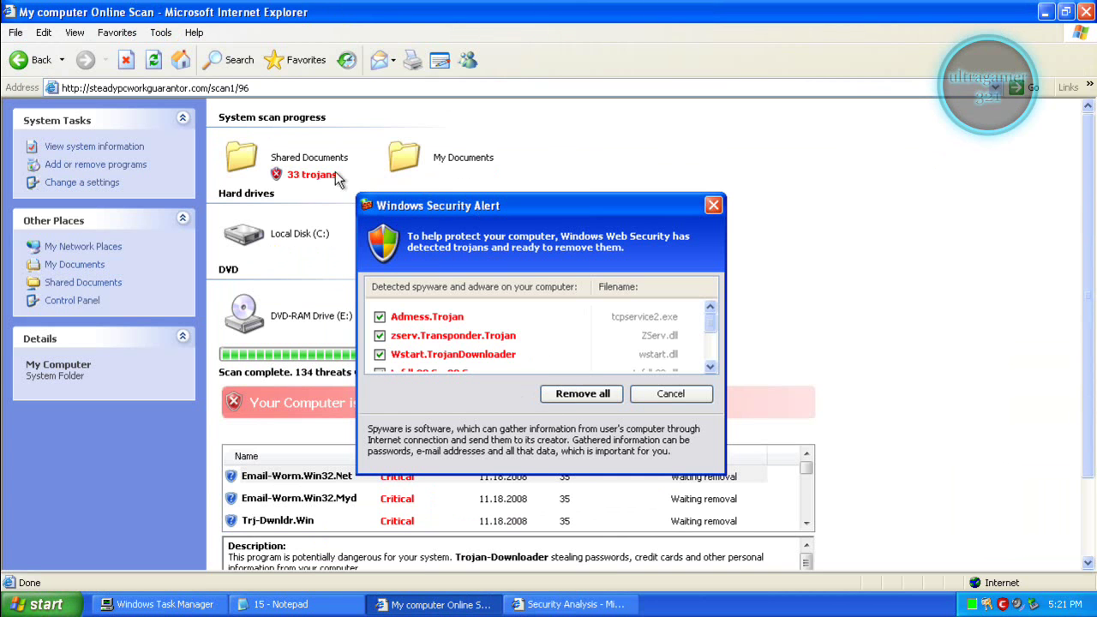
pyautogui.click(563, 396)
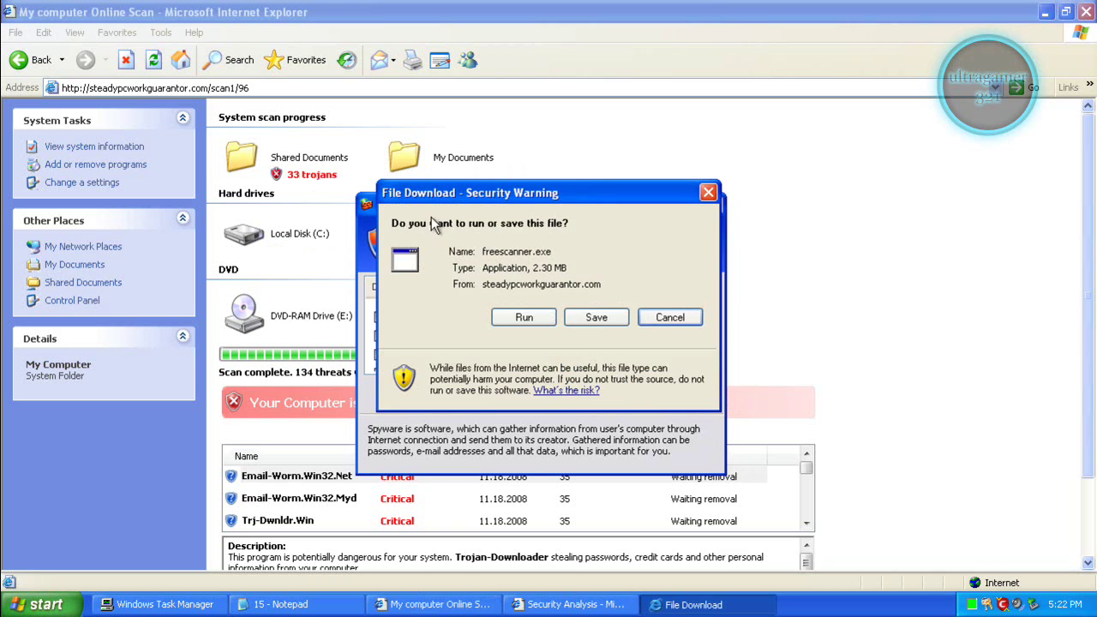
pyautogui.click(525, 319)
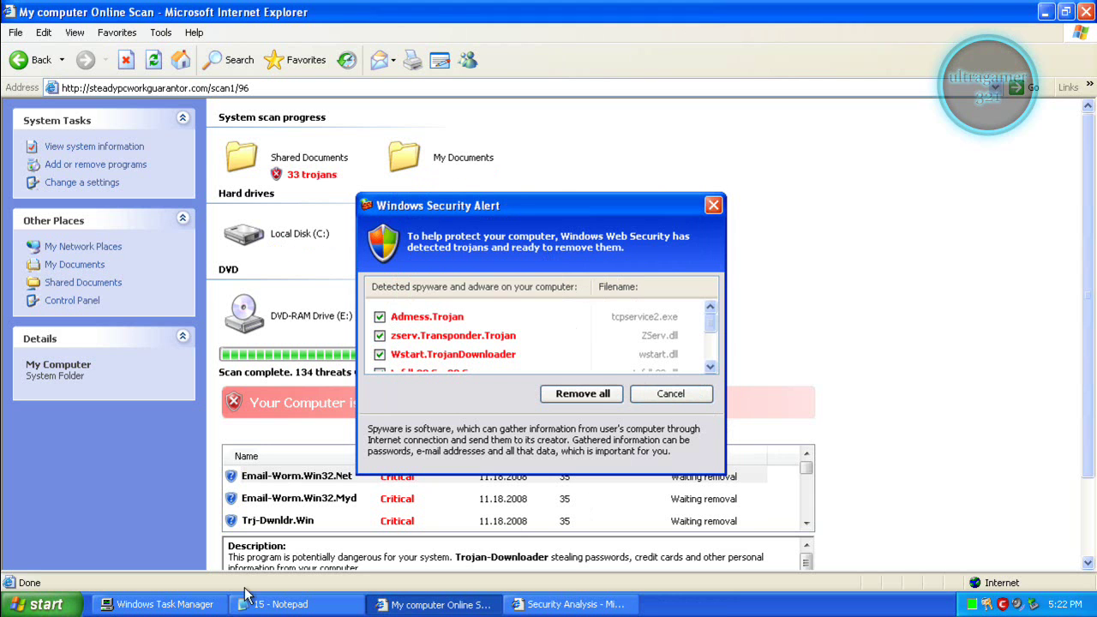
# Step: Examine the running processes in Windows Task Manager, including cmdagent.exe, load[1].exe and IEXPLORE.EXE, and minimize it
pyautogui.click(163, 604)
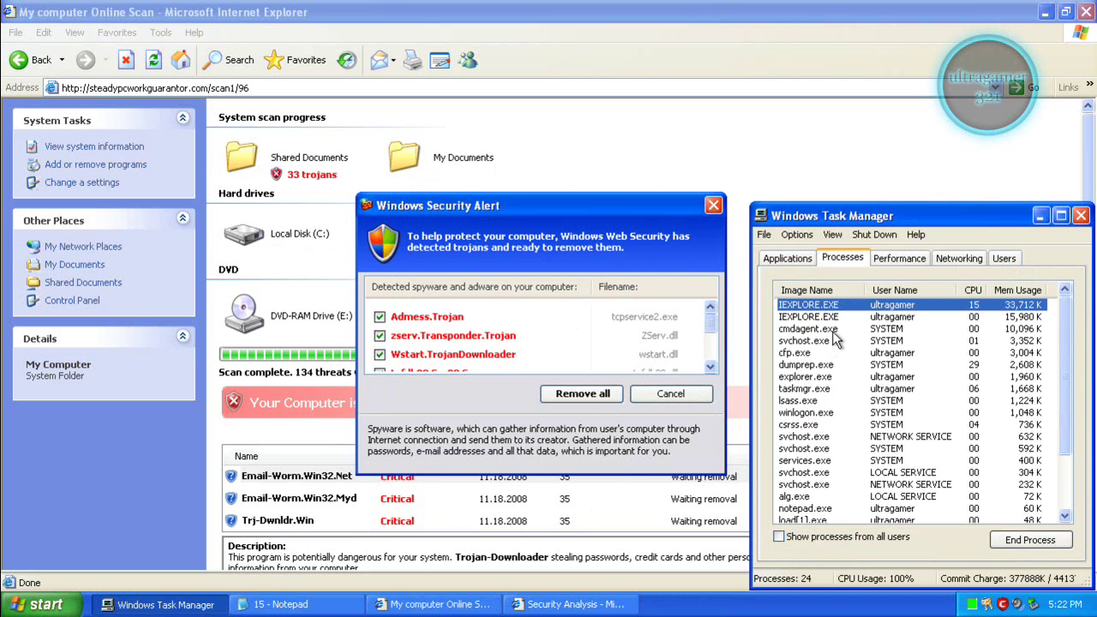
pyautogui.click(833, 330)
pyautogui.scroll(-1, 836, 340)
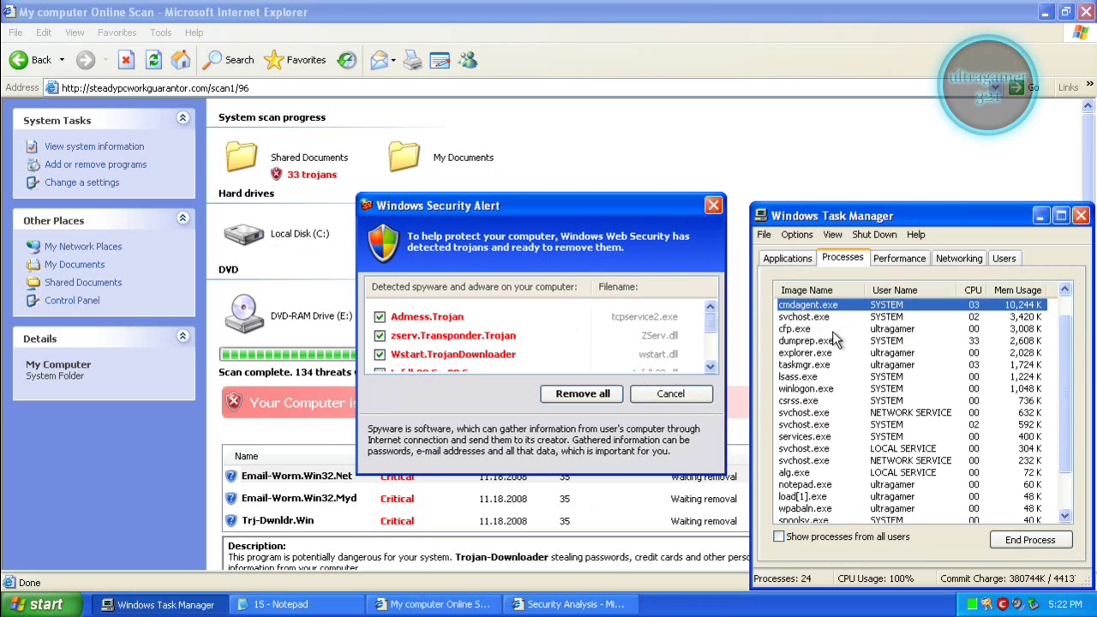
pyautogui.click(801, 498)
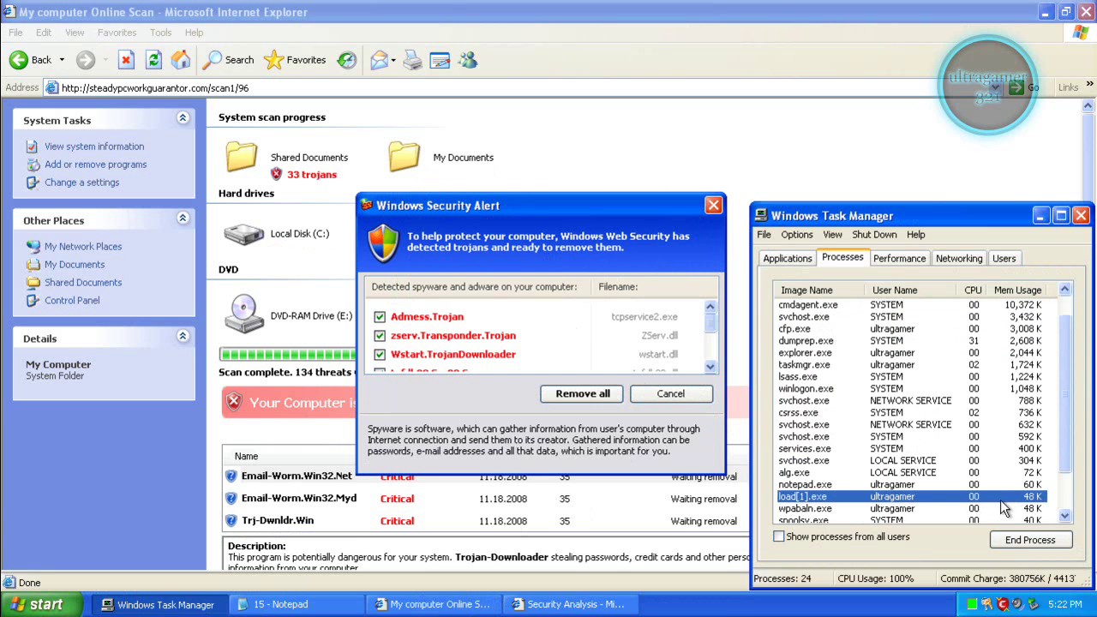
pyautogui.scroll(-2, 852, 500)
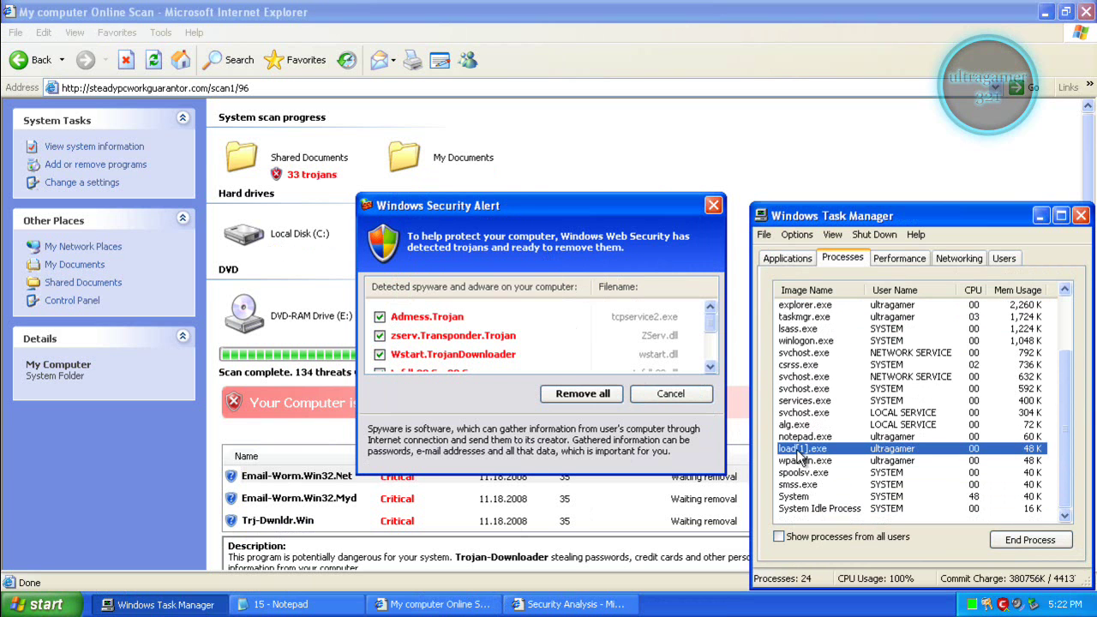
pyautogui.scroll(3, 796, 455)
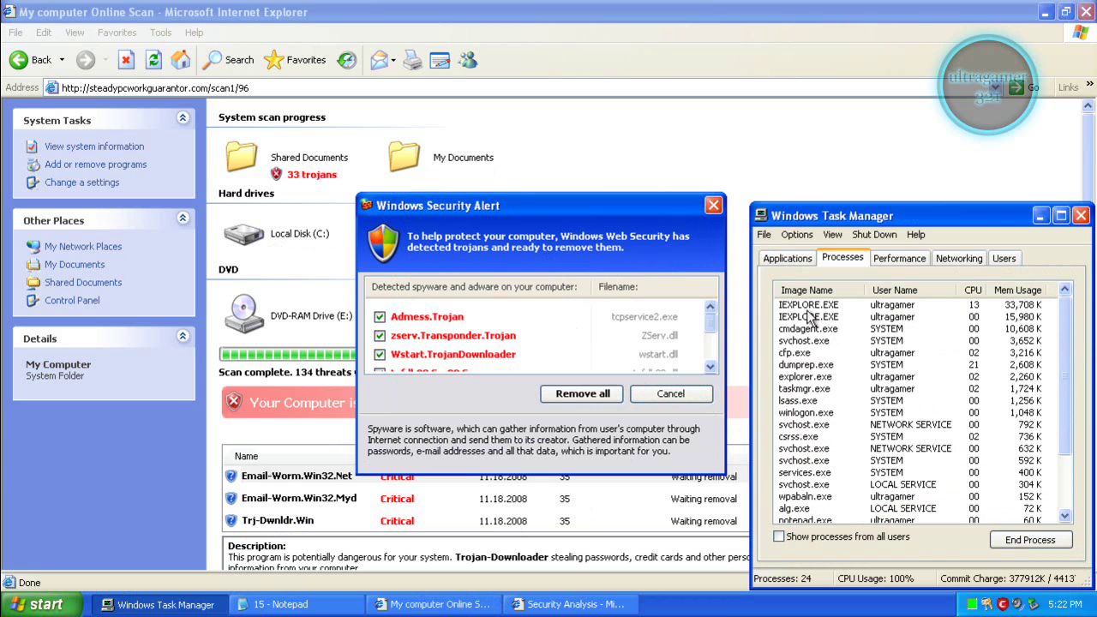
pyautogui.click(888, 308)
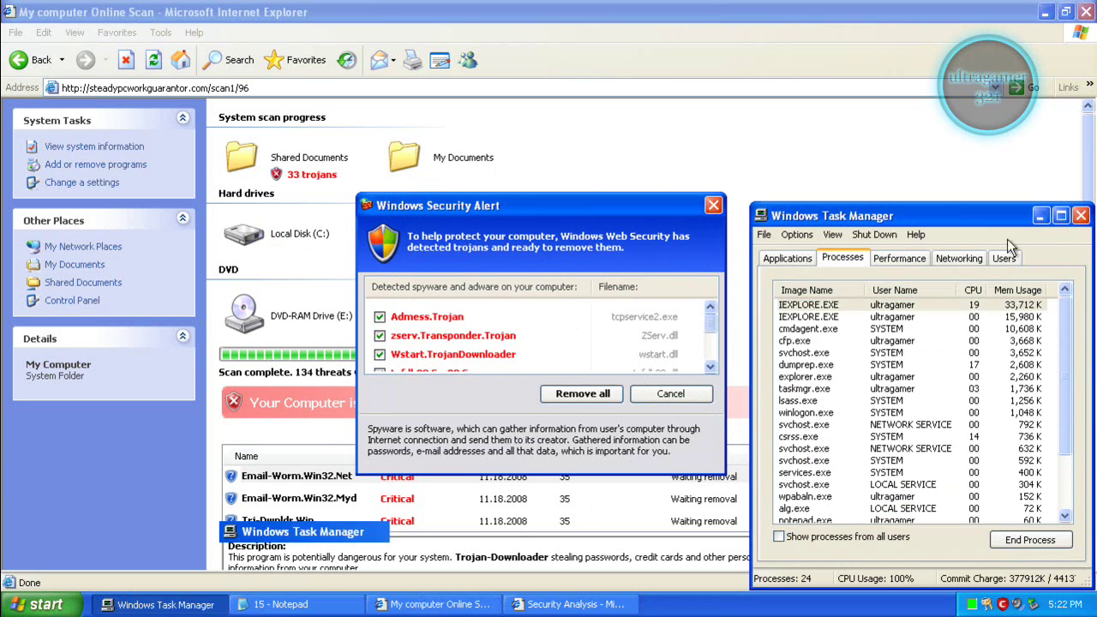
pyautogui.click(1040, 215)
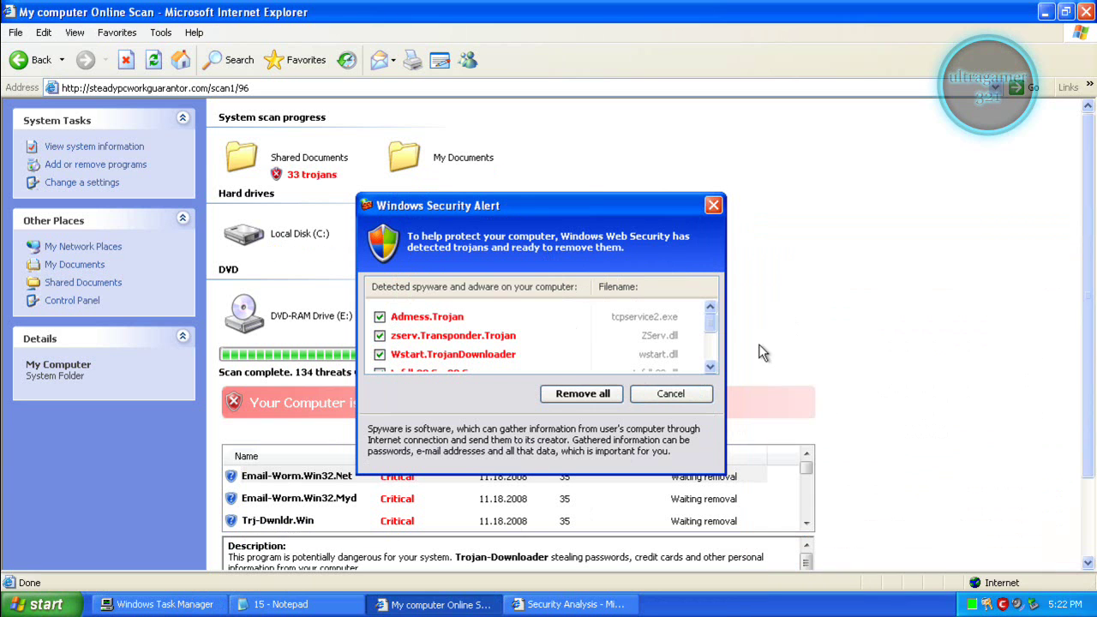
# Step: Clean the malicious item reported in the COMODO Antivirus alert, and close the My computer Online Scan window
pyautogui.click(596, 604)
pyautogui.click(437, 605)
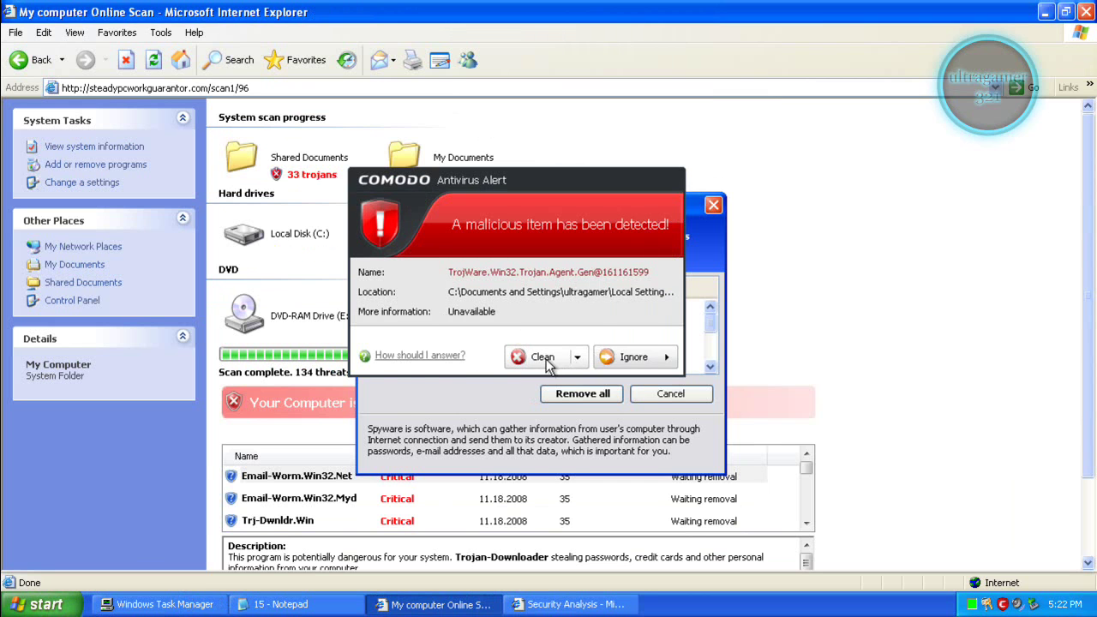
pyautogui.click(549, 364)
pyautogui.click(1086, 12)
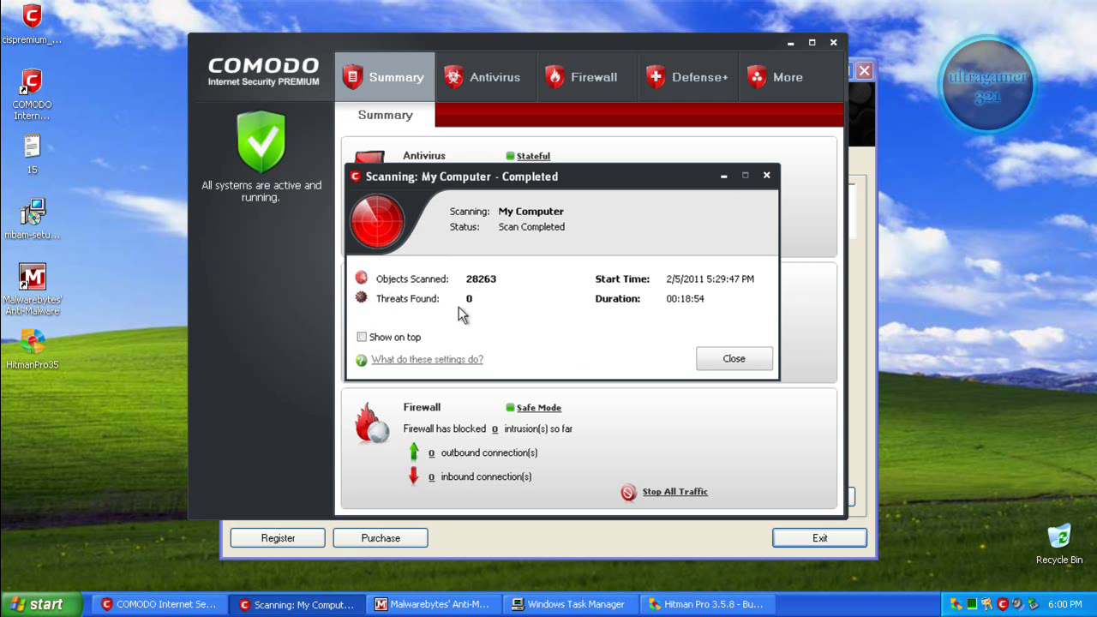
# Step: Close the completed My Computer scan report and the COMODO Internet Security main window
pyautogui.click(737, 357)
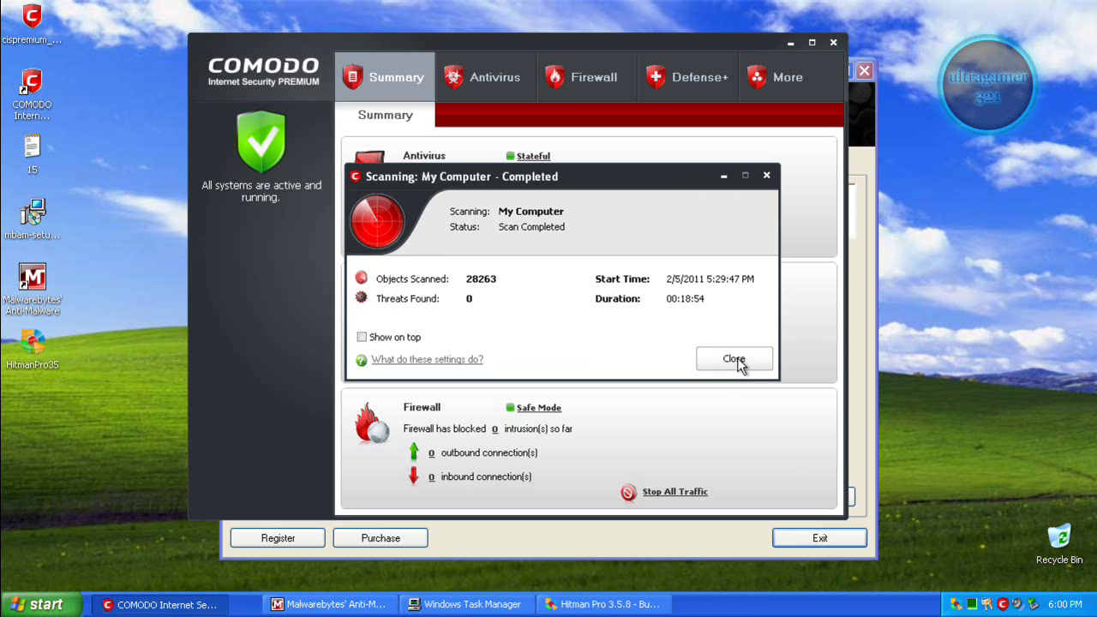
pyautogui.click(837, 42)
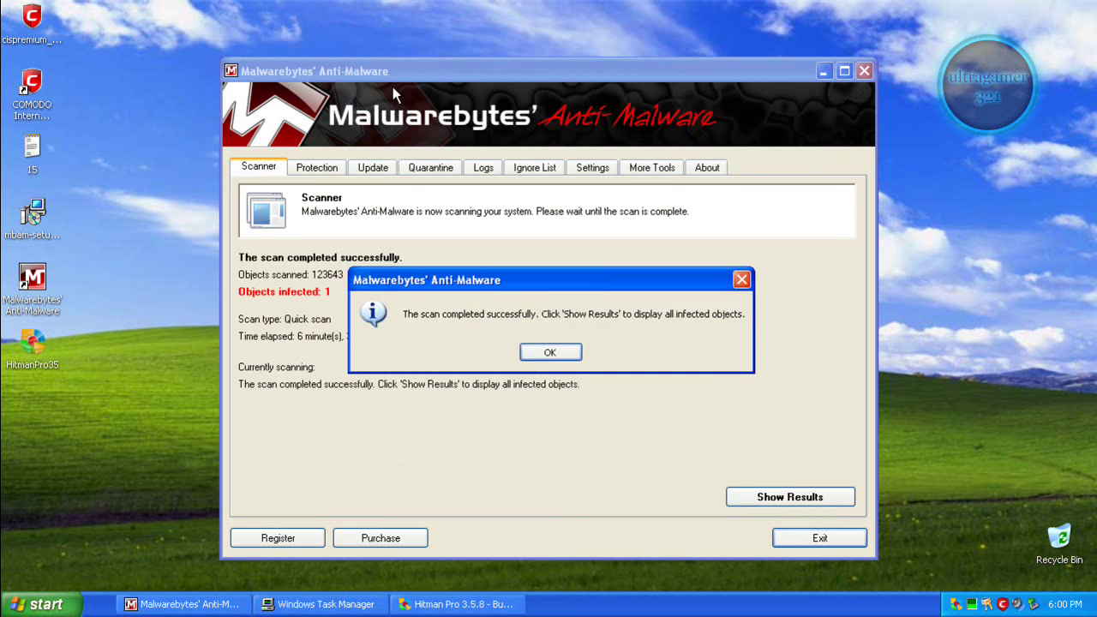
# Step: Acknowledge the completed Malwarebytes quick scan, display the infected objects and select the Trojan.Agent entry
pyautogui.click(554, 354)
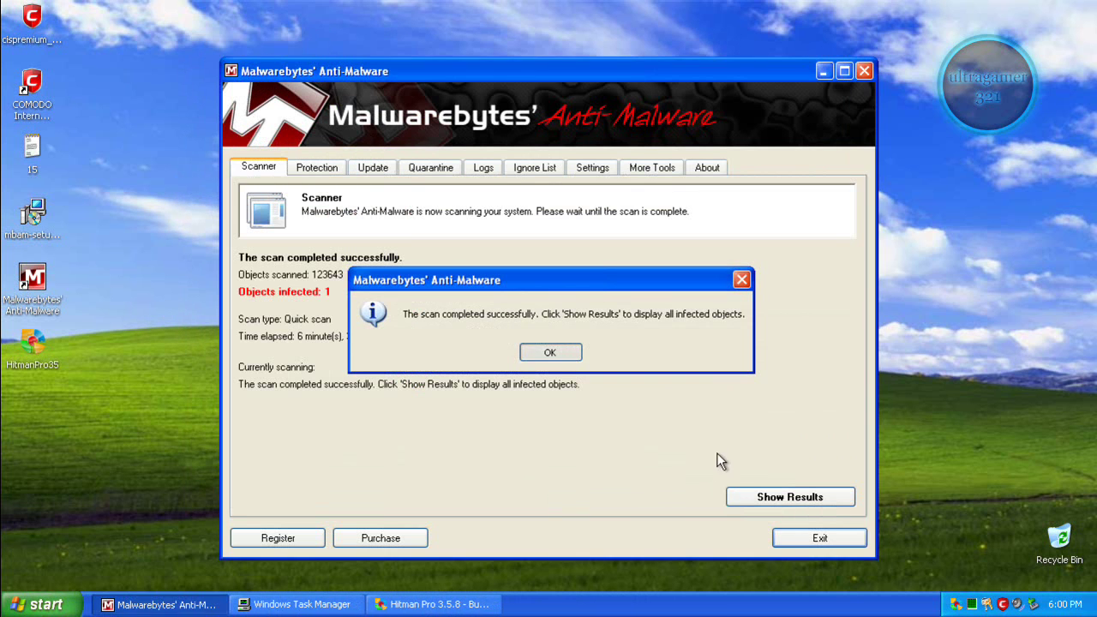
pyautogui.click(768, 495)
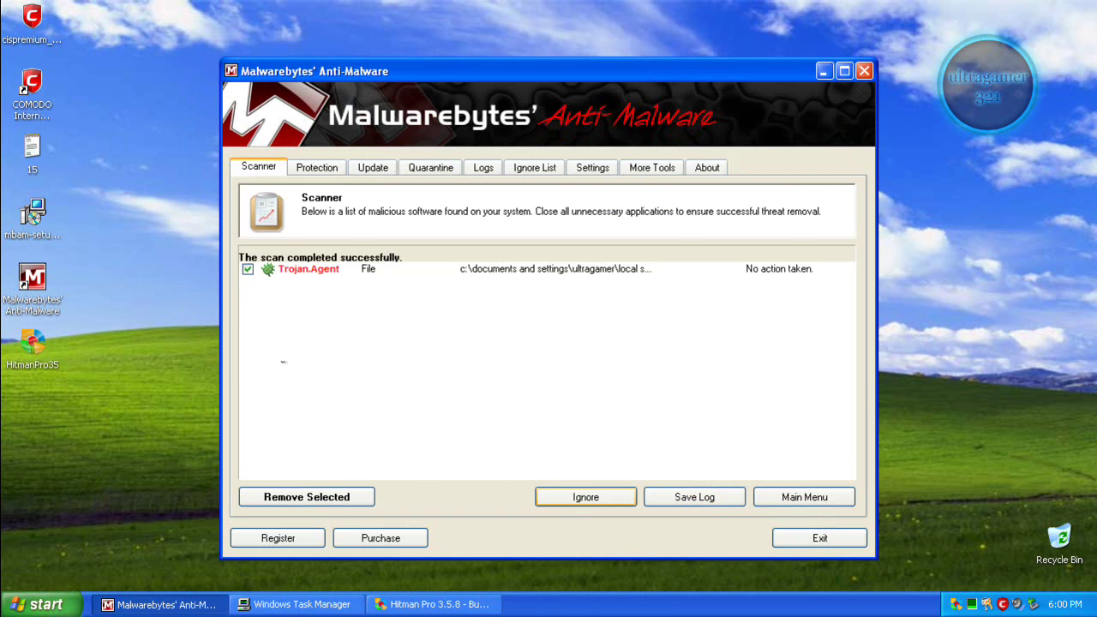
pyautogui.click(296, 273)
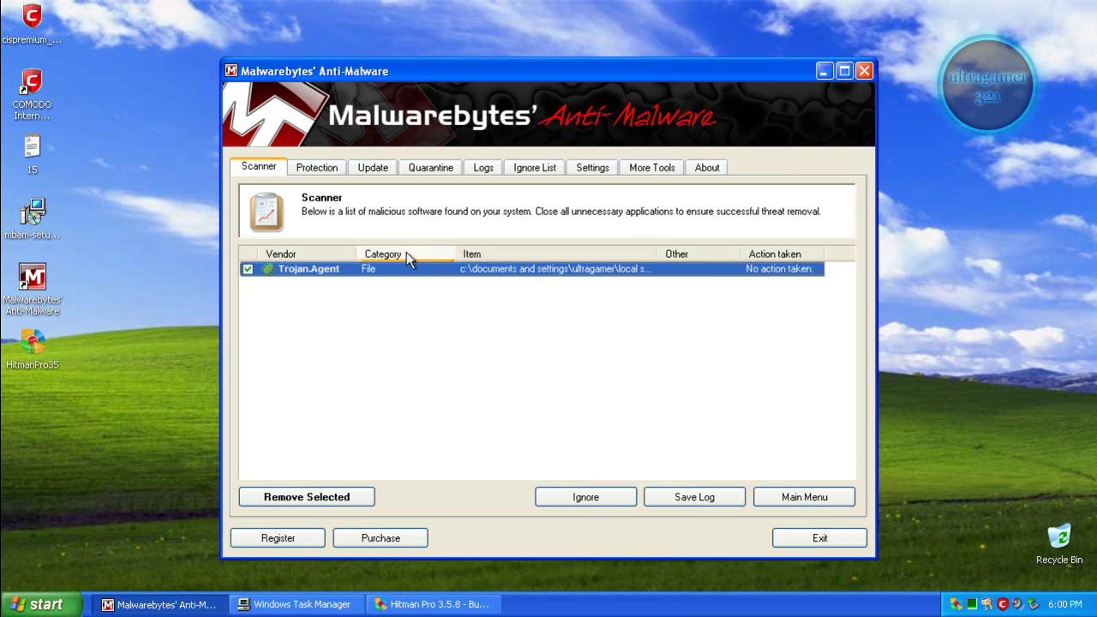
# Step: Widen the Vendor and Item columns of the scan results to read the Trojan.Agent entry's full file path and action taken
pyautogui.moveTo(357, 253); pyautogui.dragTo(402, 255)
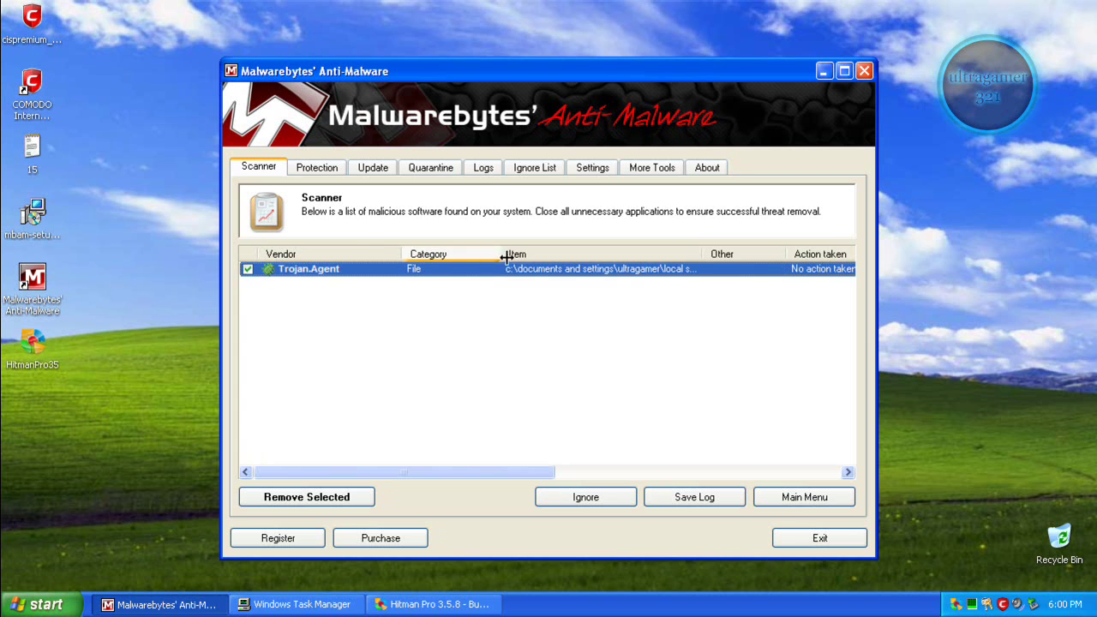
pyautogui.moveTo(489, 476); pyautogui.dragTo(740, 480)
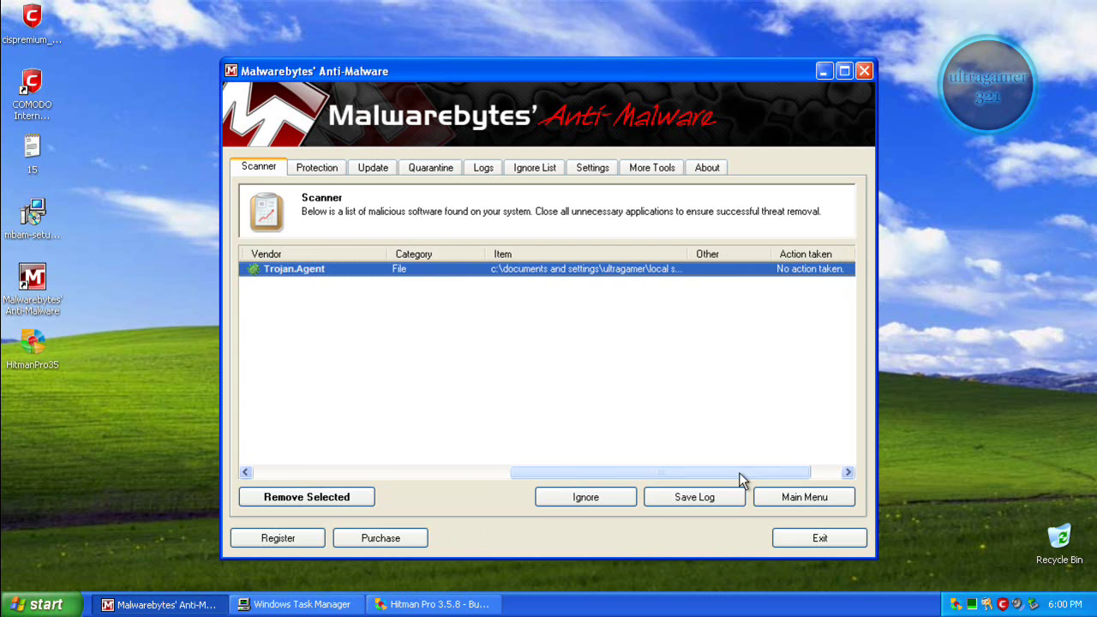
pyautogui.moveTo(688, 252); pyautogui.dragTo(971, 254)
pyautogui.moveTo(531, 466); pyautogui.dragTo(727, 468)
pyautogui.moveTo(768, 254)
pyautogui.mouseDown()
pyautogui.moveTo(849, 250)
pyautogui.moveTo(753, 254)
pyautogui.mouseUp()
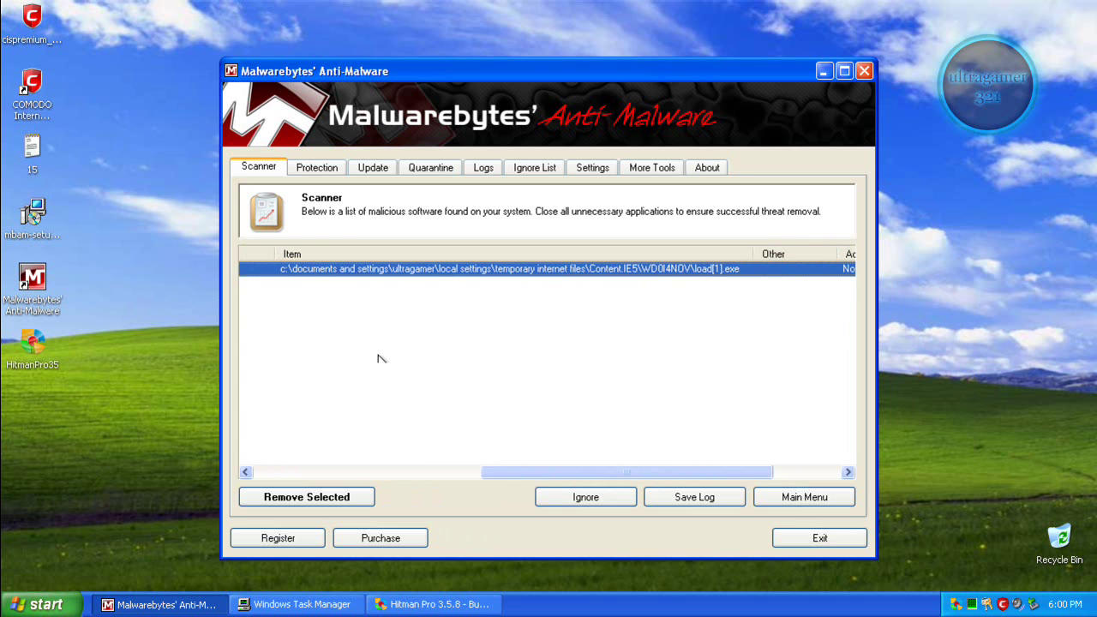
pyautogui.moveTo(556, 473); pyautogui.dragTo(257, 472)
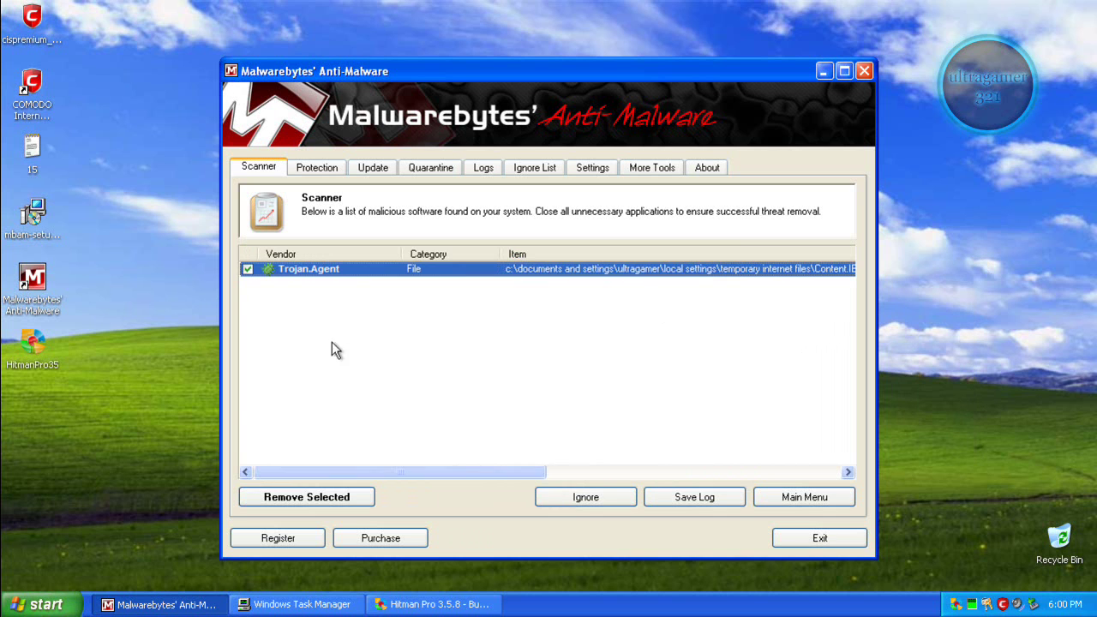
pyautogui.moveTo(349, 473); pyautogui.dragTo(707, 462)
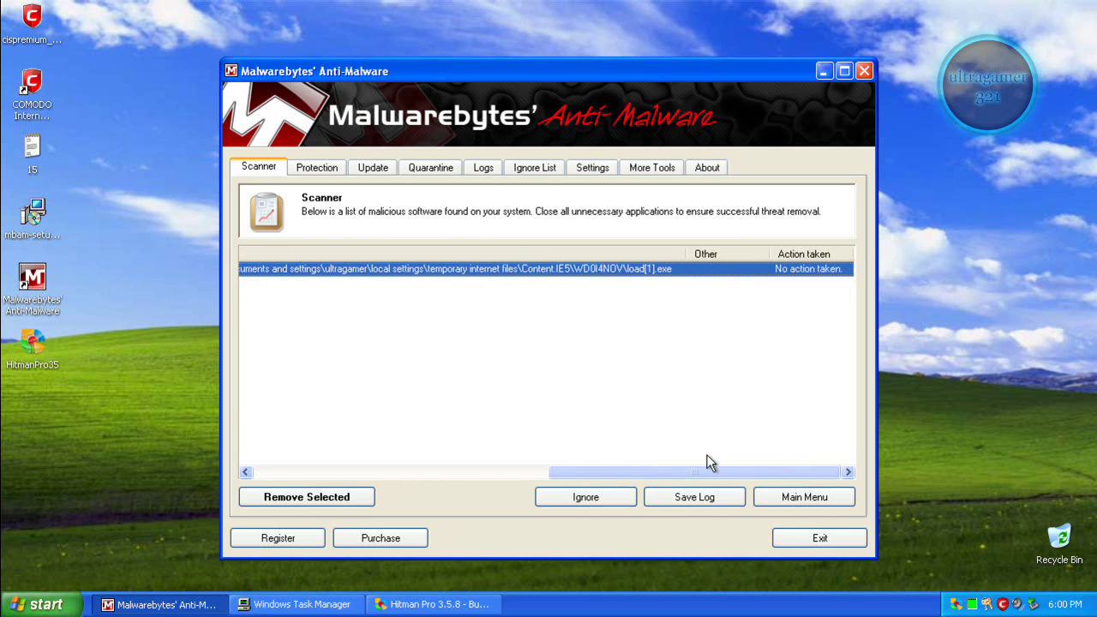
pyautogui.click(610, 271)
pyautogui.moveTo(603, 473); pyautogui.dragTo(262, 472)
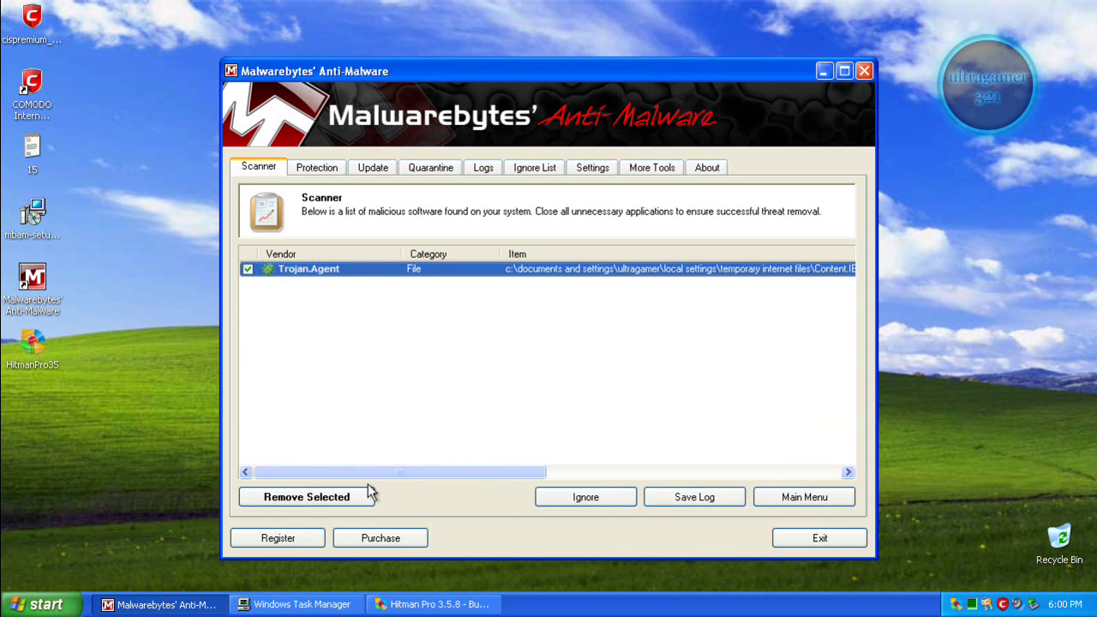
# Step: Remove the selected Trojan.Agent item, decline the computer restart, and keep Malwarebytes' Anti-Malware open
pyautogui.click(334, 501)
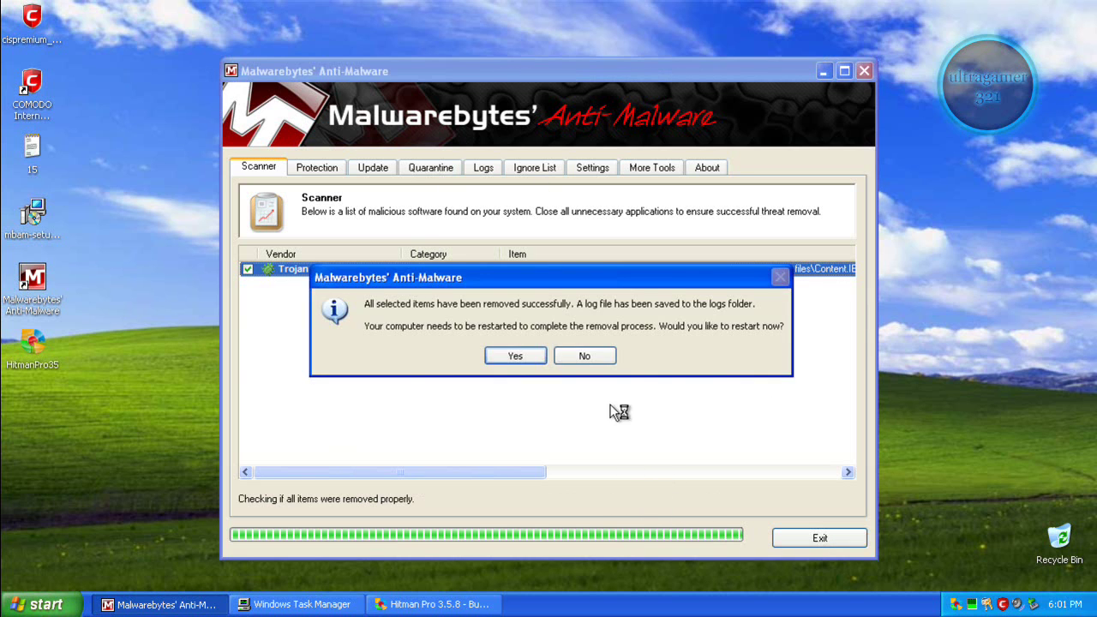
pyautogui.click(594, 353)
pyautogui.click(863, 72)
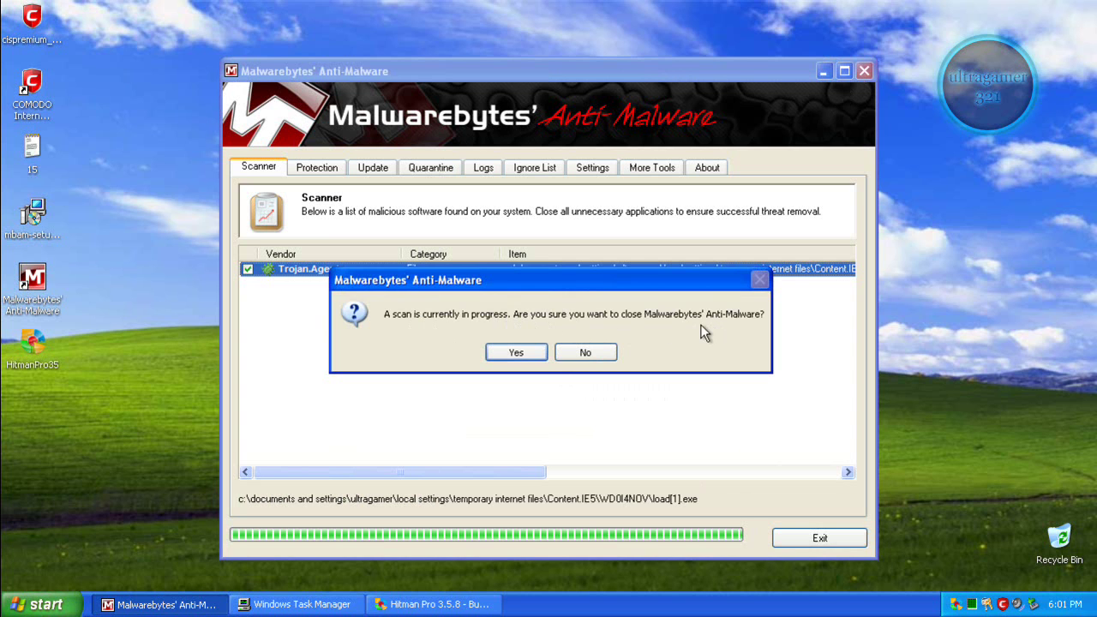
pyautogui.click(590, 353)
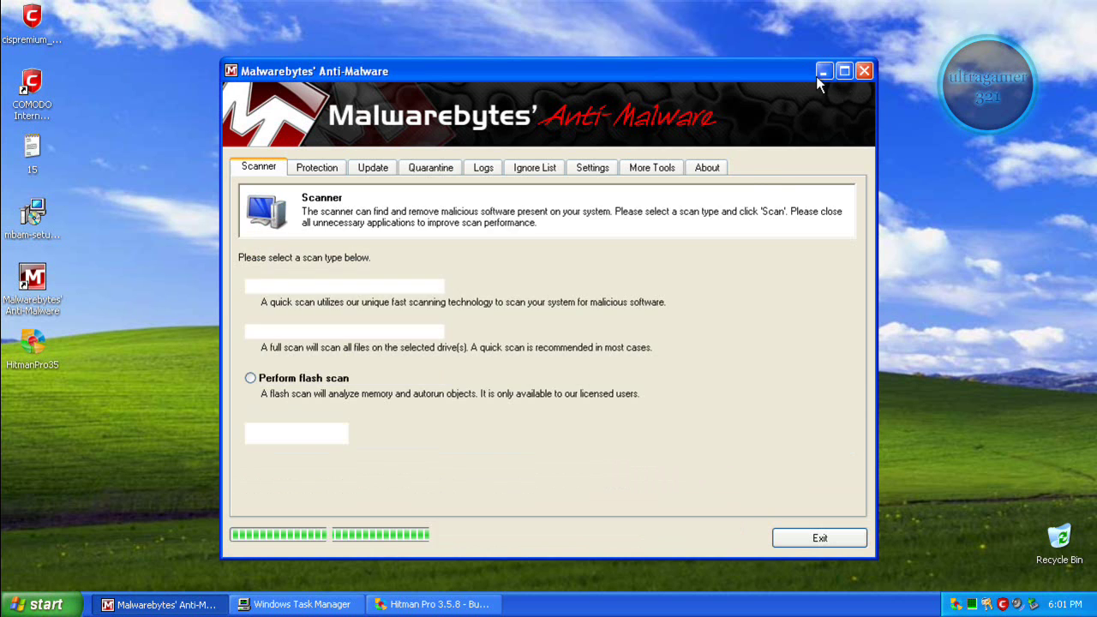
pyautogui.click(823, 74)
pyautogui.click(164, 604)
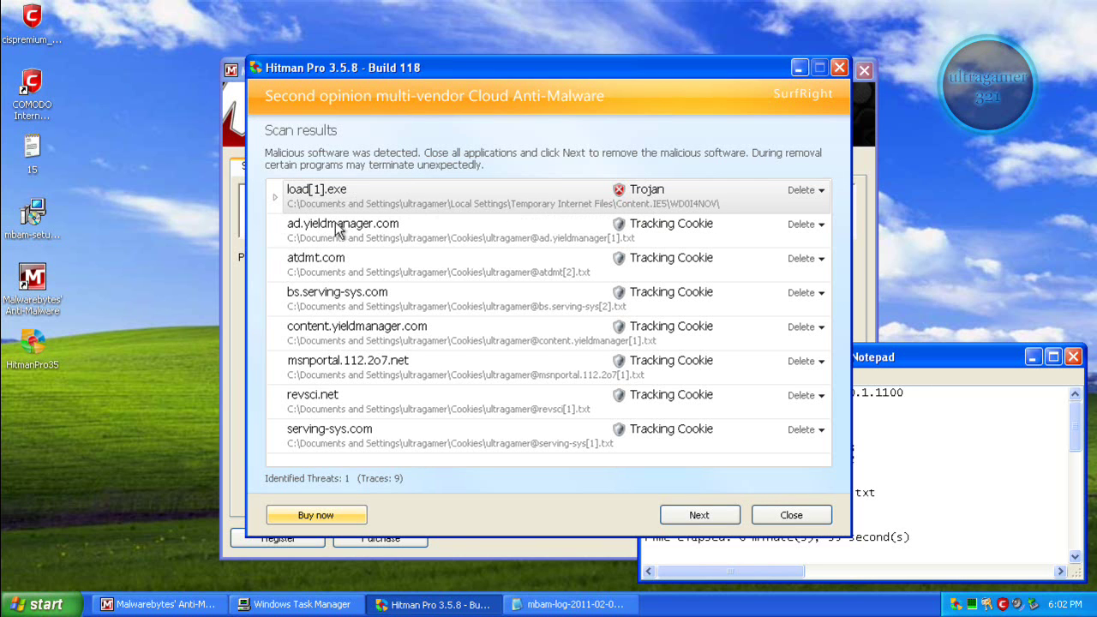
# Step: Expand the load[1].exe Trojan entry in the Hitman Pro scan results and set its action to Delete
pyautogui.click(275, 199)
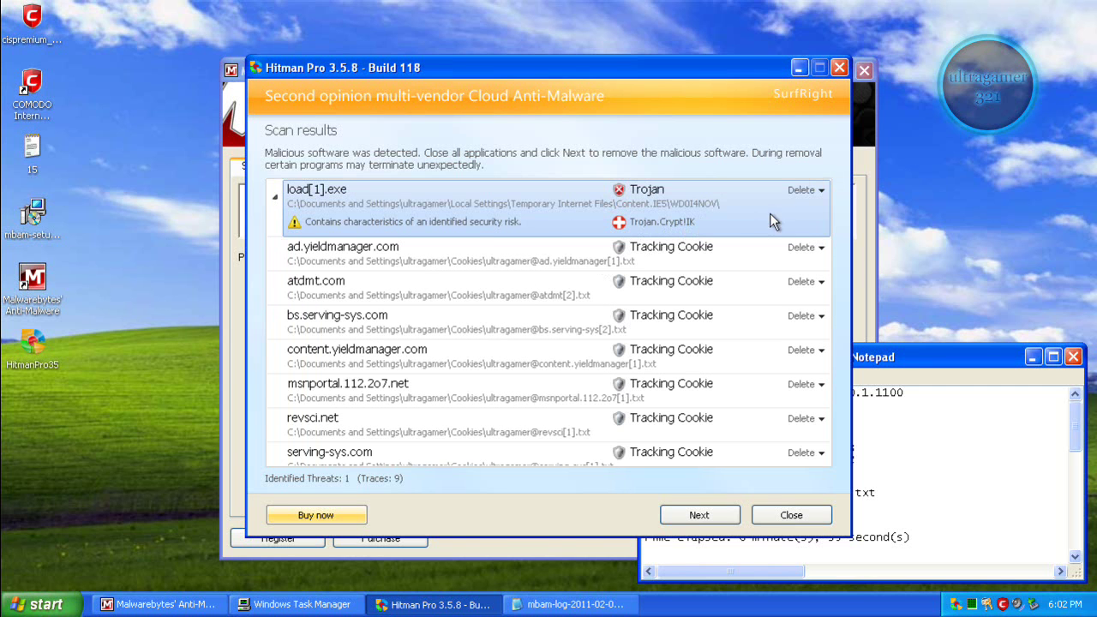
pyautogui.click(811, 190)
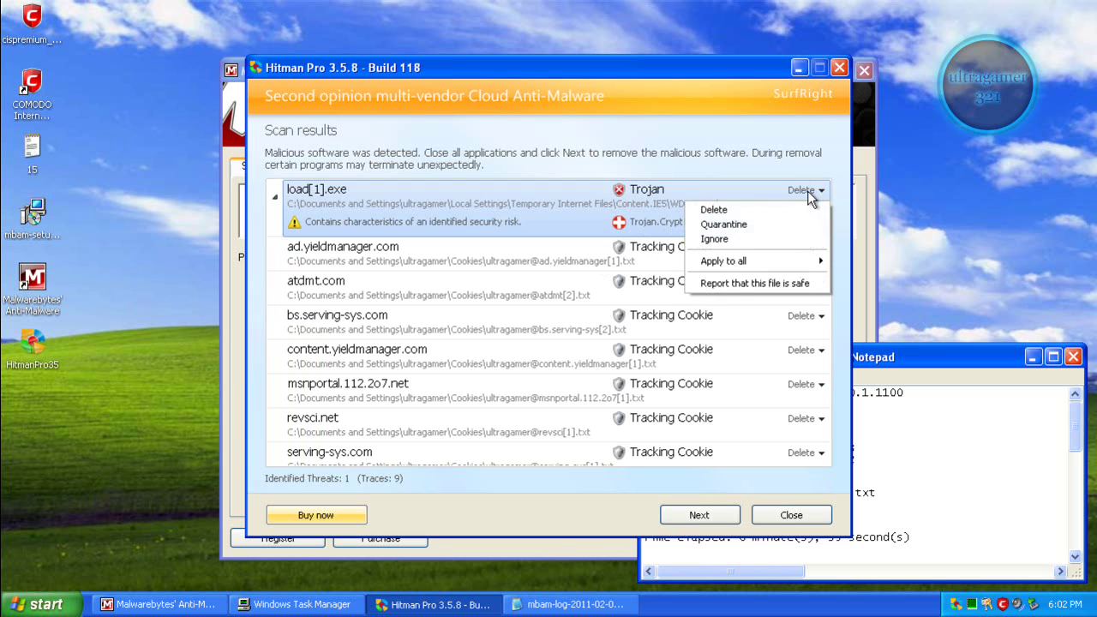
pyautogui.click(746, 211)
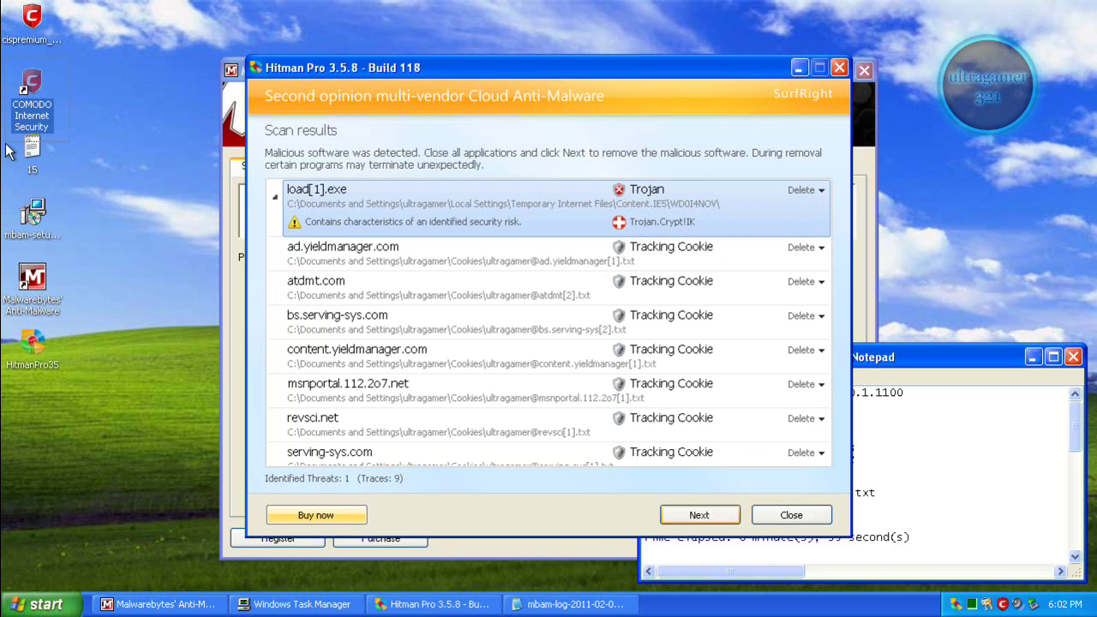
pyautogui.moveTo(12, 131); pyautogui.dragTo(93, 56)
pyautogui.click(98, 129)
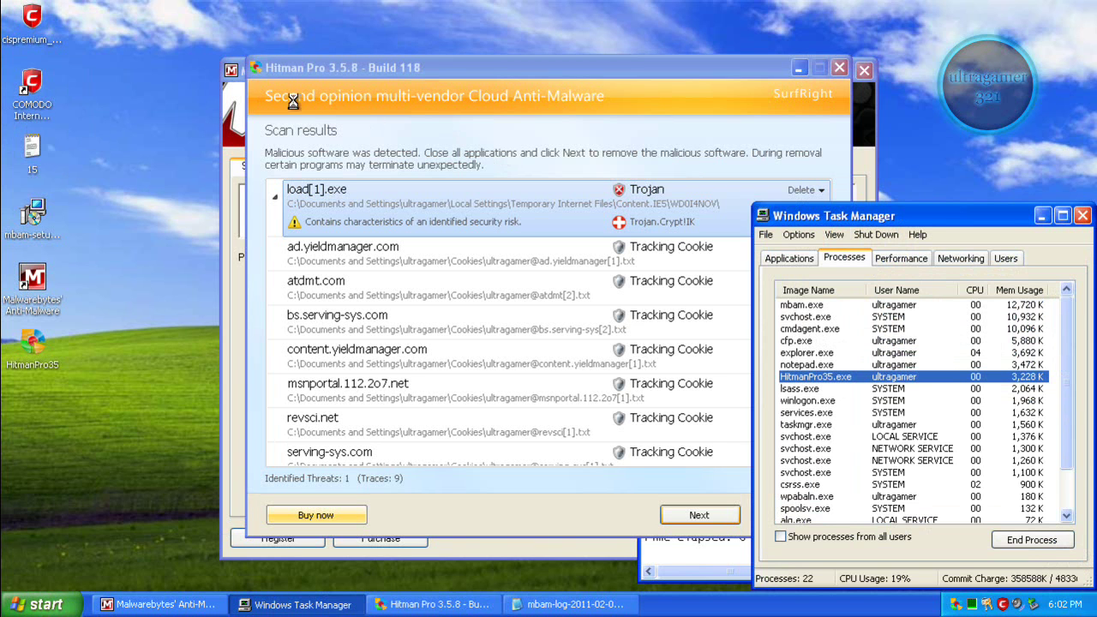
pyautogui.moveTo(158, 34); pyautogui.dragTo(1085, 12)
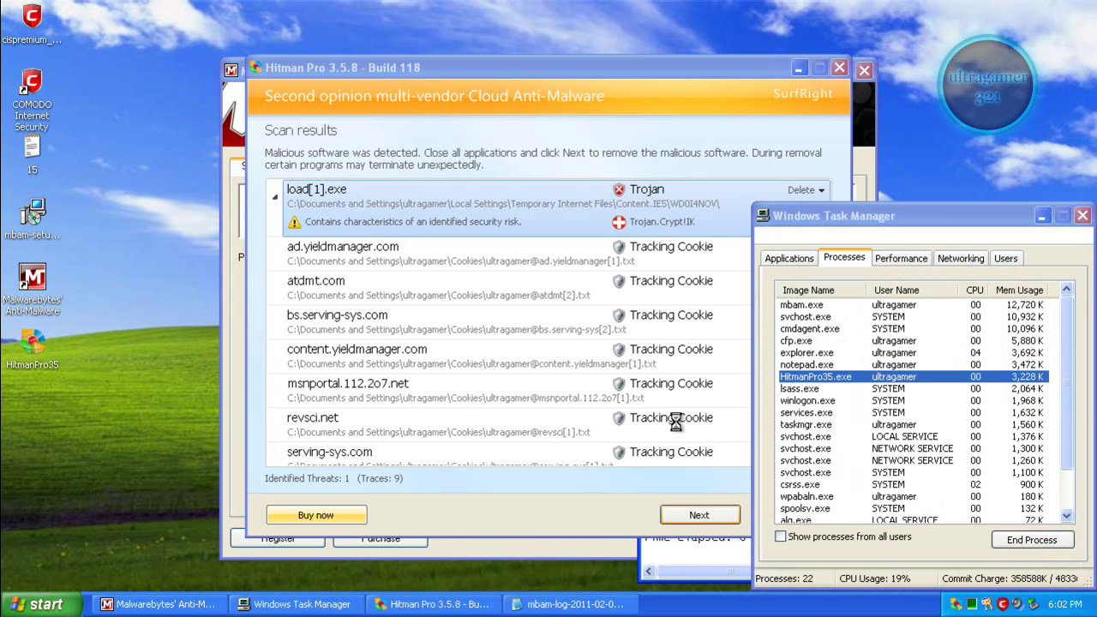
pyautogui.moveTo(147, 12); pyautogui.dragTo(1096, 591)
# Step: Start the removal of the malicious software listed in the Hitman Pro scan results
pyautogui.press('Return')
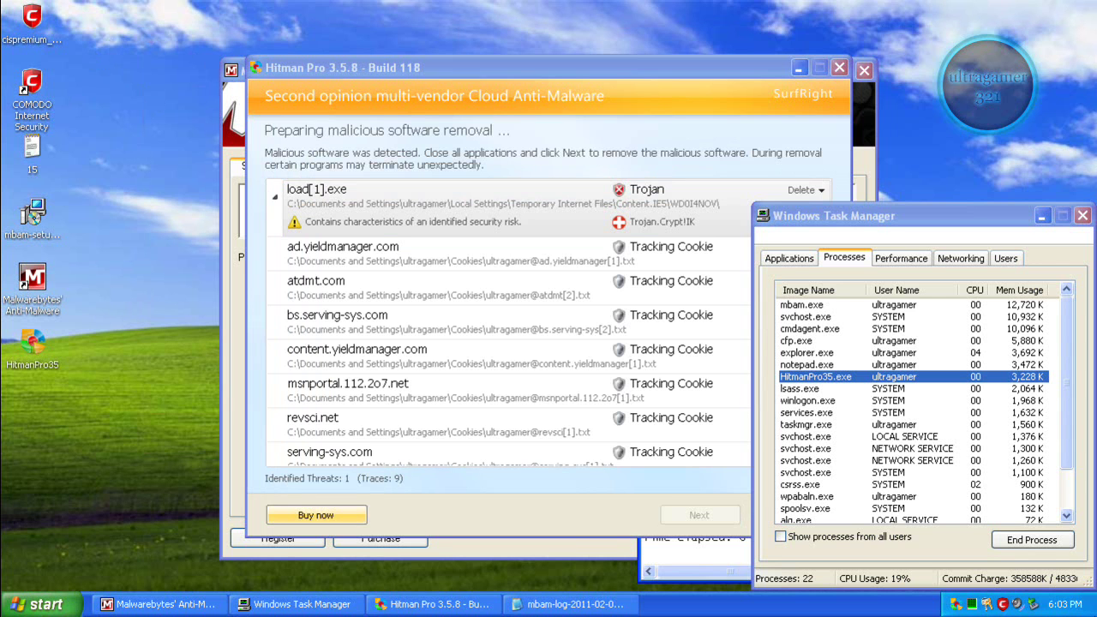